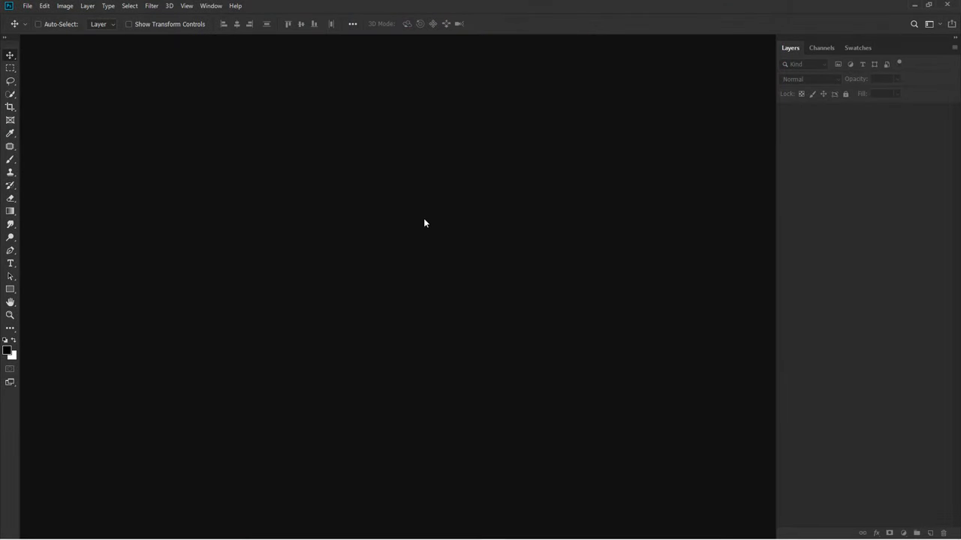
# Step: Start a new 5200 × 5000 px RGB document at 72 ppi on a white background
pyautogui.click(29, 9)
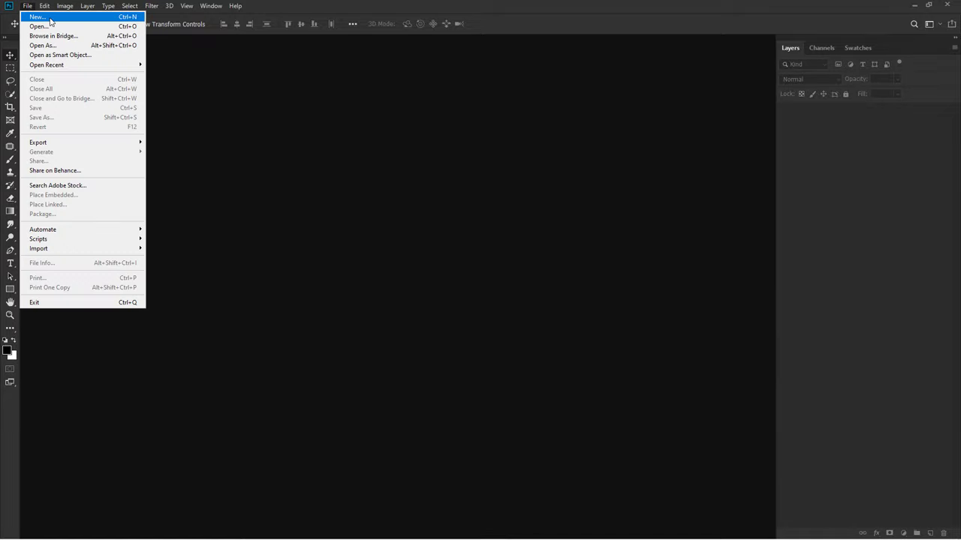
pyautogui.click(50, 21)
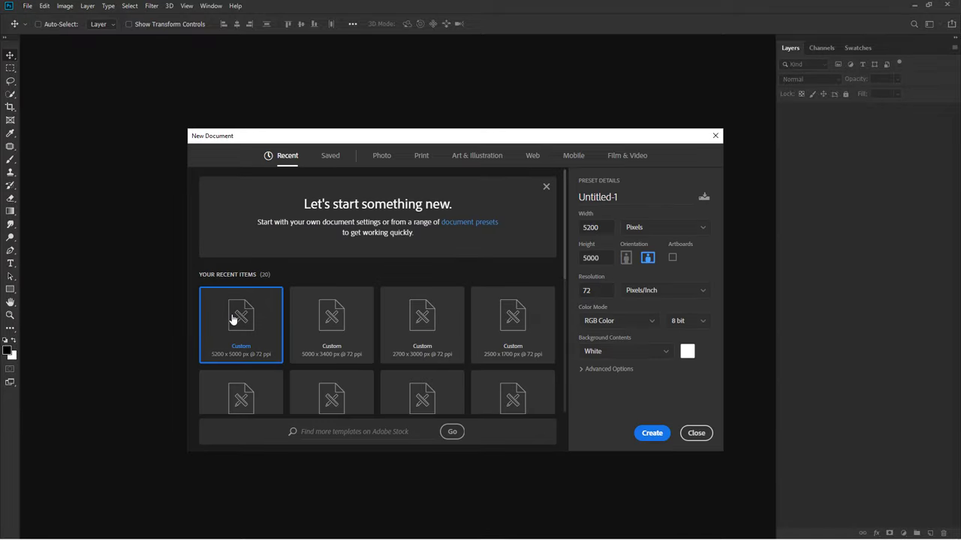
pyautogui.click(594, 227)
pyautogui.click(604, 262)
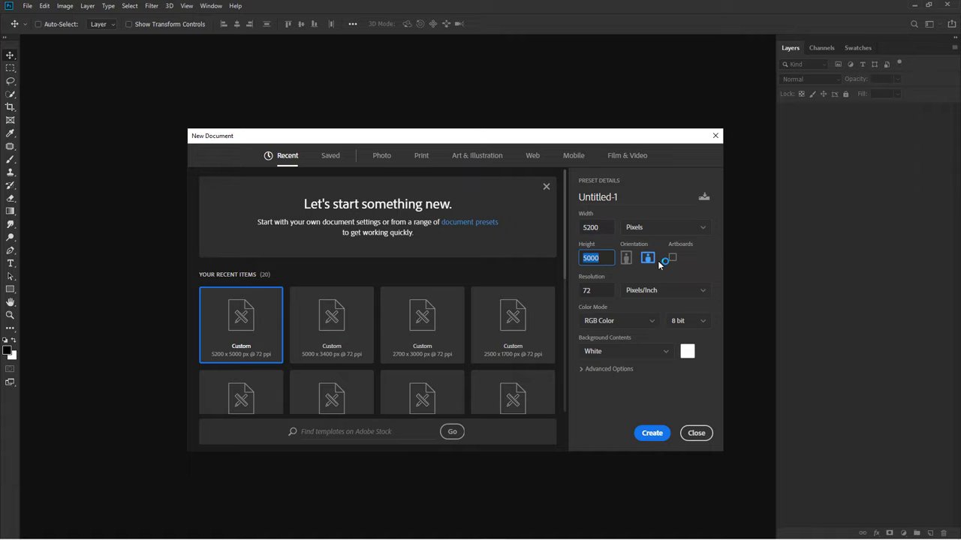
pyautogui.click(657, 440)
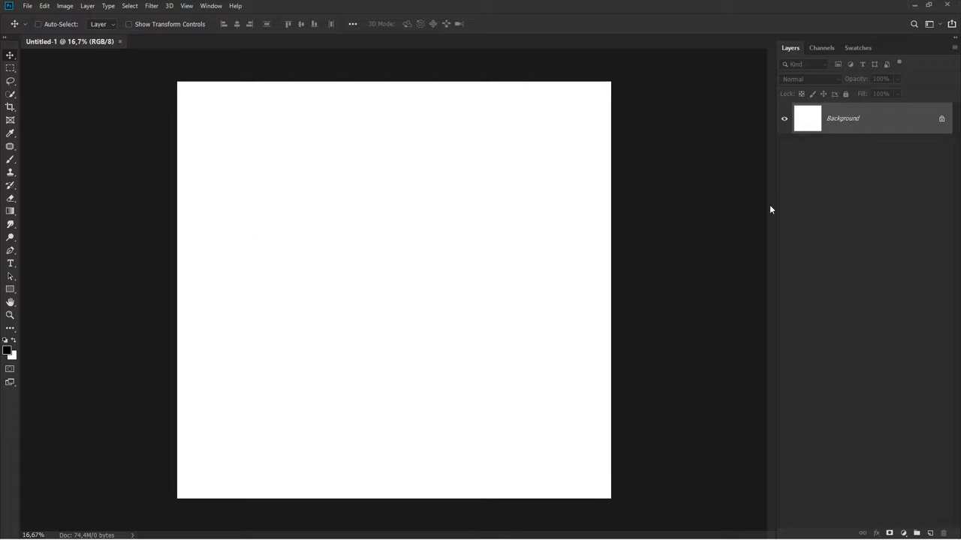
# Step: Add a Solid Color fill layer in very dark purple #10031e (hue 270)
pyautogui.click(903, 532)
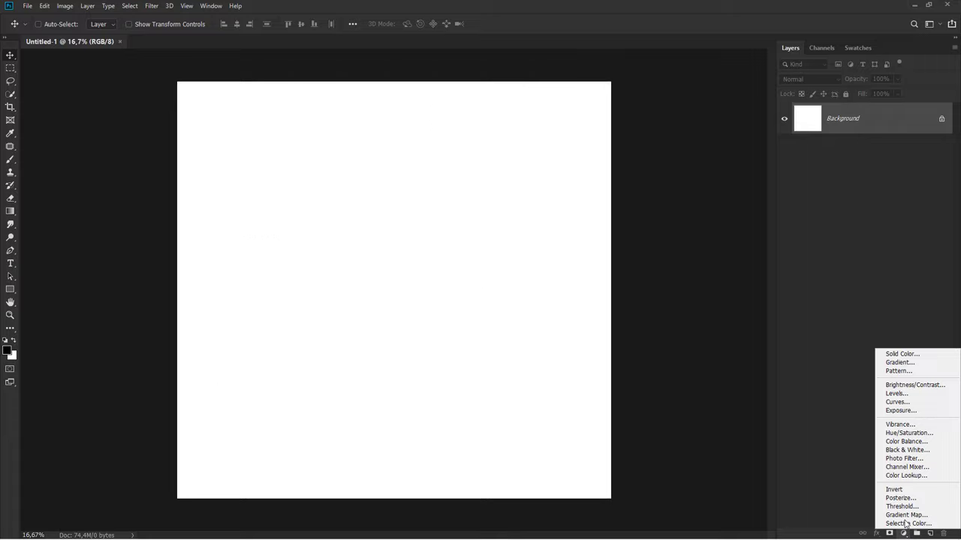
pyautogui.click(900, 355)
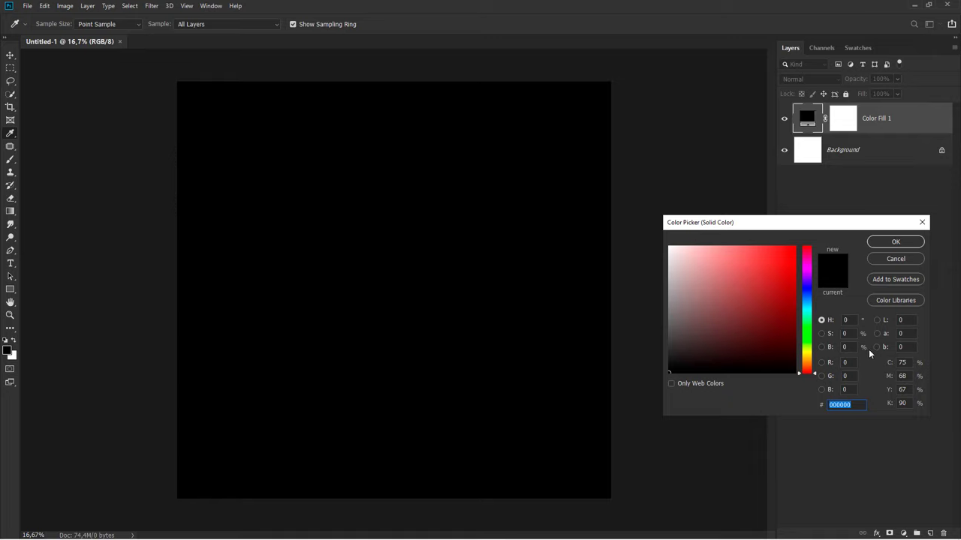
pyautogui.click(785, 356)
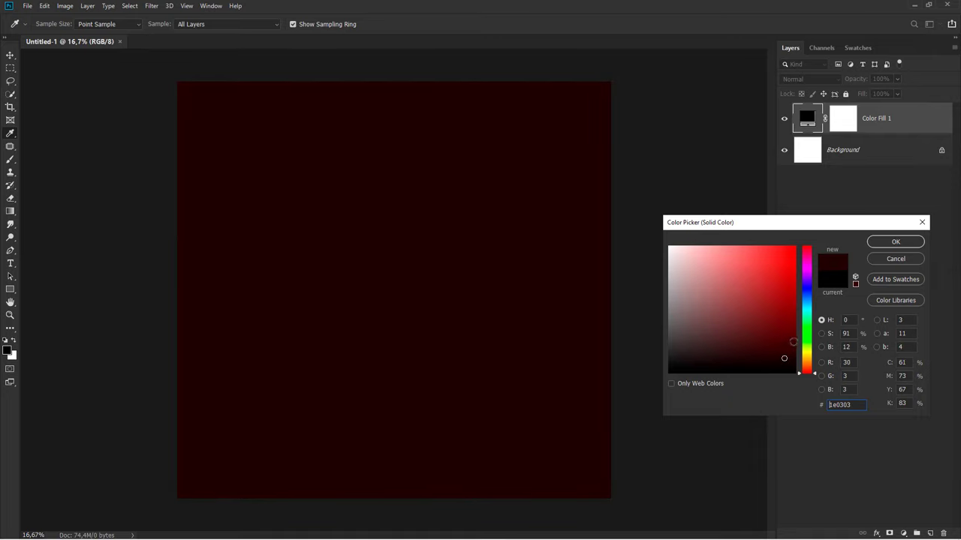
pyautogui.moveTo(809, 290); pyautogui.dragTo(810, 278)
pyautogui.click(884, 243)
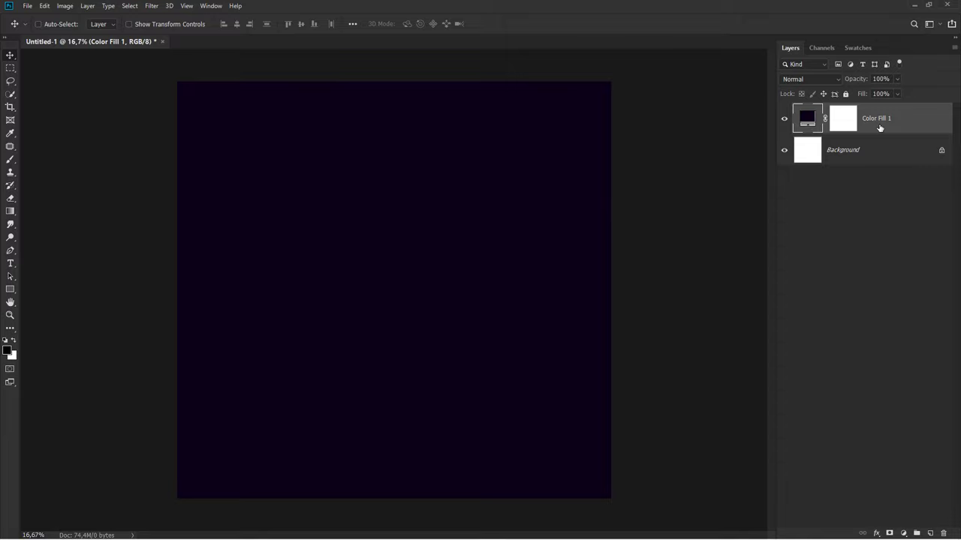
# Step: Drag the nebula image from Explorer onto the canvas and flip it vertically
pyautogui.click(443, 531)
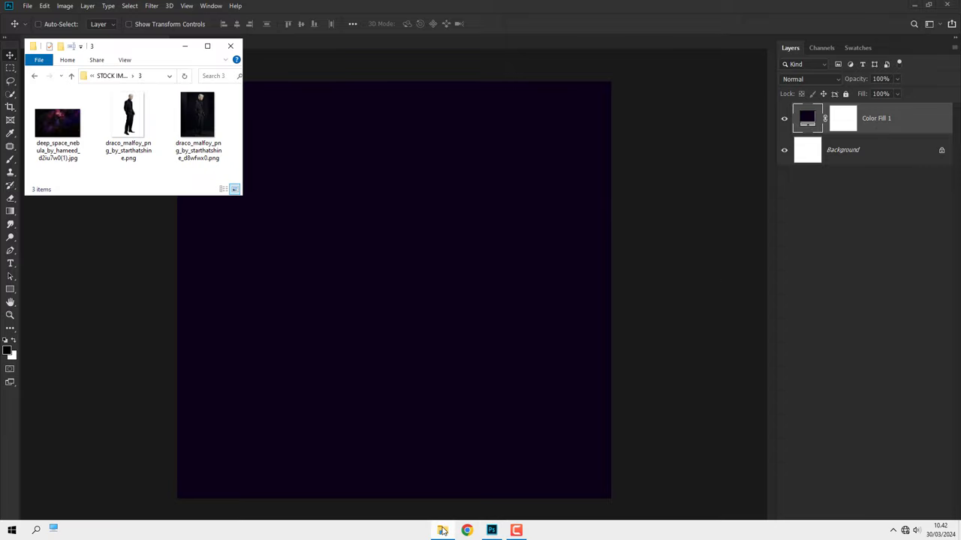
pyautogui.moveTo(57, 122); pyautogui.dragTo(330, 300)
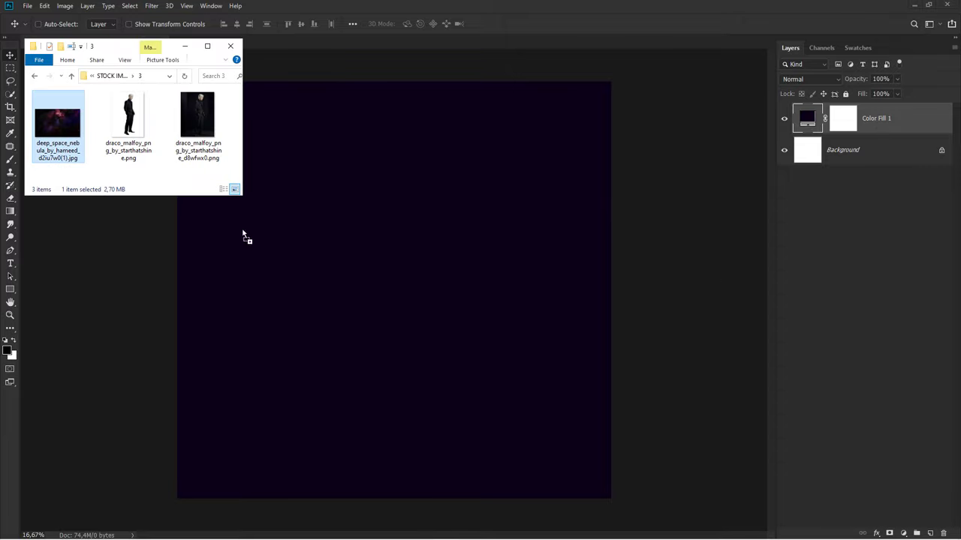
pyautogui.moveTo(330, 298); pyautogui.dragTo(330, 298)
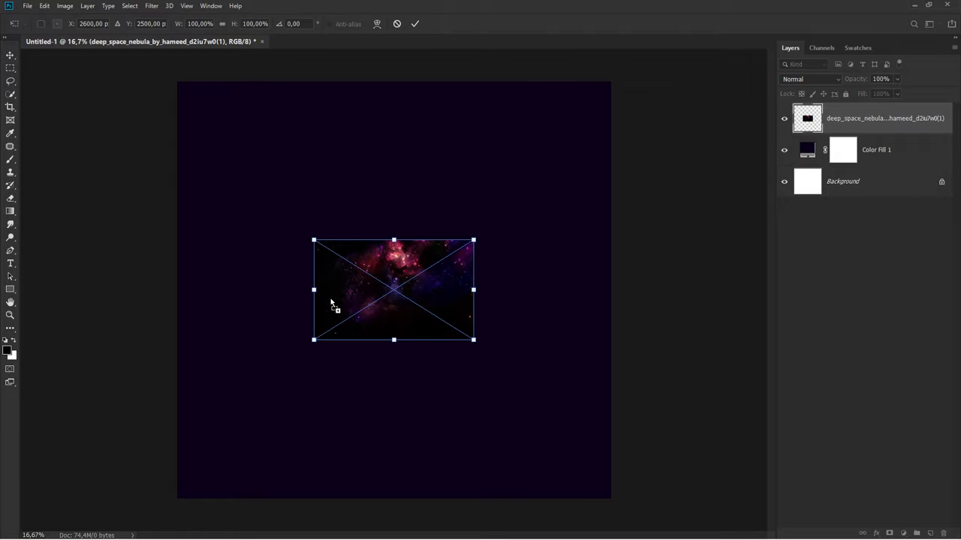
pyautogui.rightClick(334, 301)
pyautogui.click(363, 418)
# Step: Scale the nebula to 271.61% across the lower canvas and blend it with Linear Dodge (Add)
pyautogui.moveTo(378, 286)
pyautogui.mouseDown()
pyautogui.moveTo(314, 378)
pyautogui.moveTo(242, 444)
pyautogui.mouseUp()
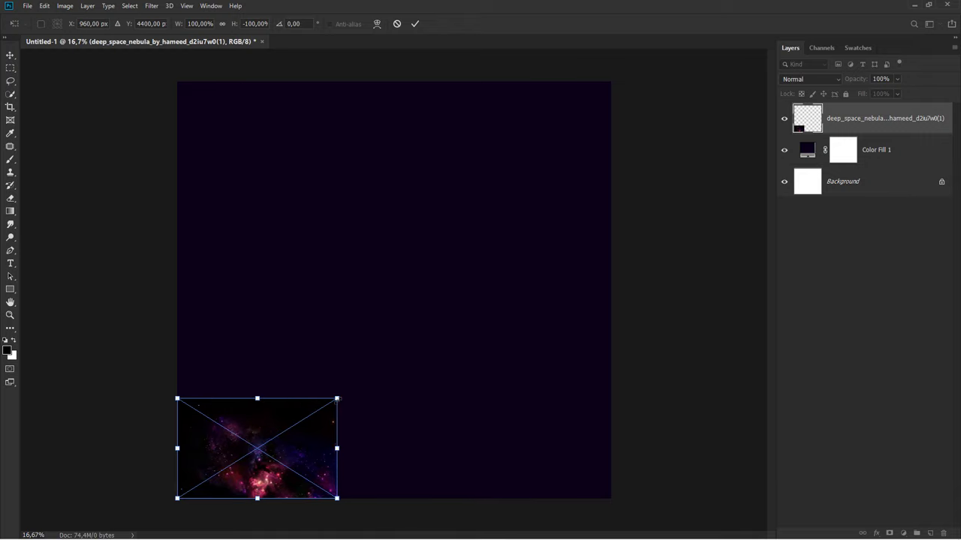
pyautogui.moveTo(337, 399); pyautogui.dragTo(665, 311)
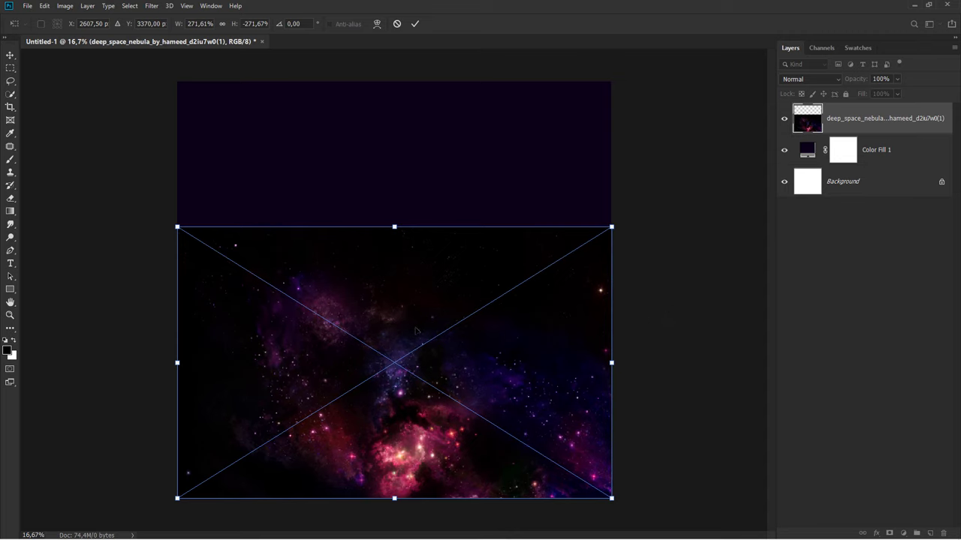
pyautogui.click(809, 80)
pyautogui.click(812, 191)
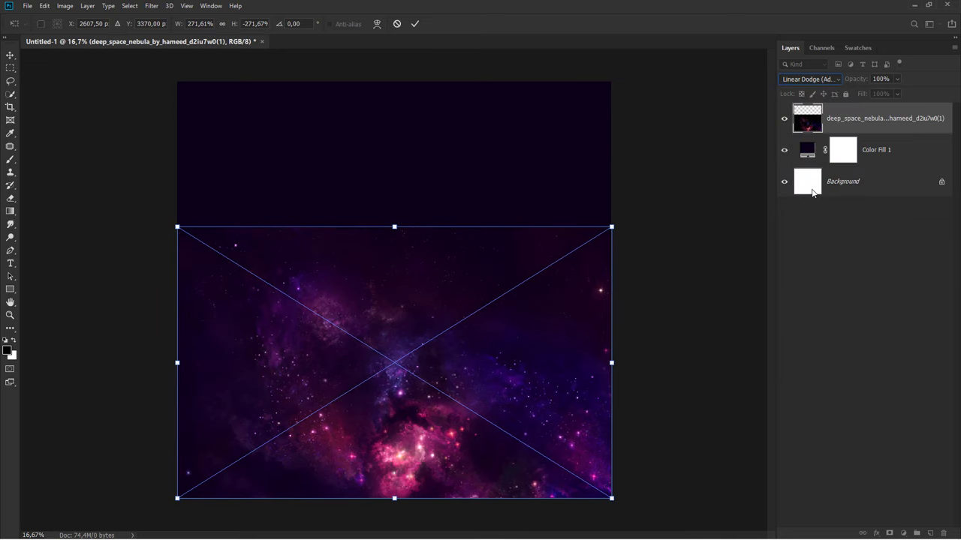
# Step: Warp the nebula's middle and top edge downward into a bowl curve
pyautogui.rightClick(386, 305)
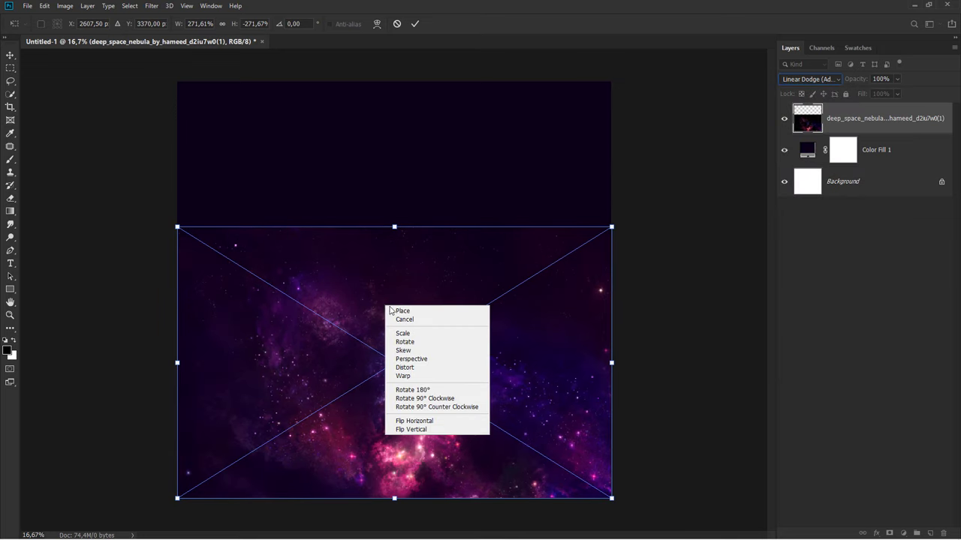
pyautogui.click(406, 370)
pyautogui.moveTo(405, 343); pyautogui.dragTo(403, 366)
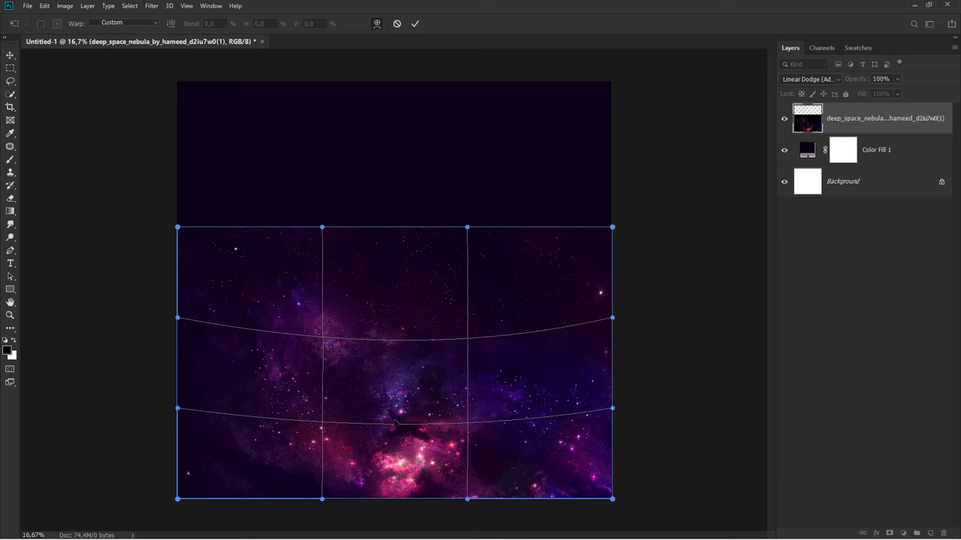
pyautogui.moveTo(395, 422); pyautogui.dragTo(391, 448)
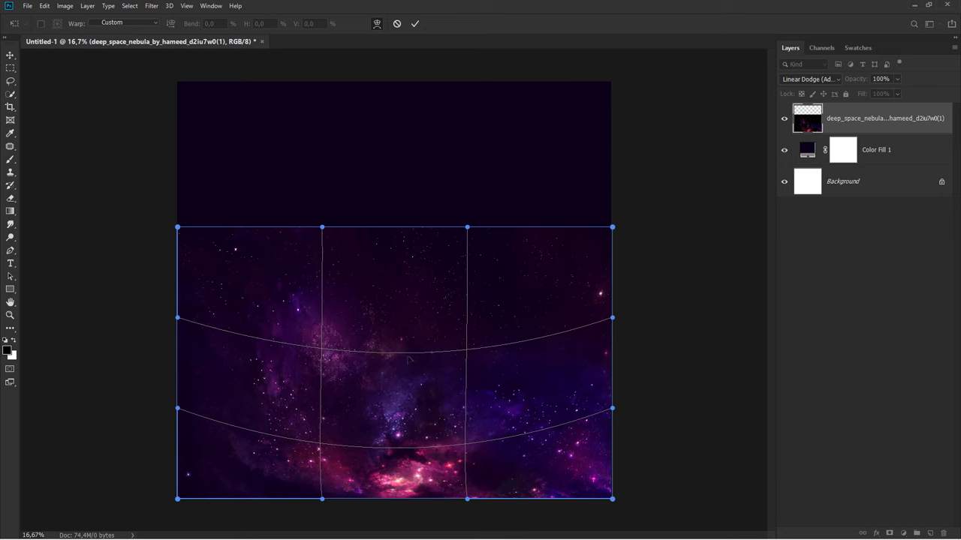
pyautogui.moveTo(409, 361); pyautogui.dragTo(411, 390)
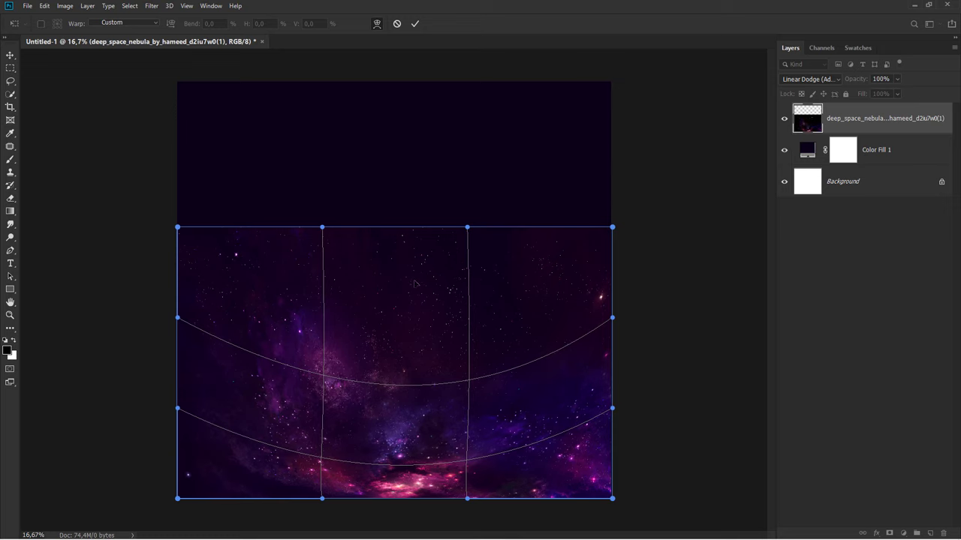
pyautogui.moveTo(414, 283); pyautogui.dragTo(411, 316)
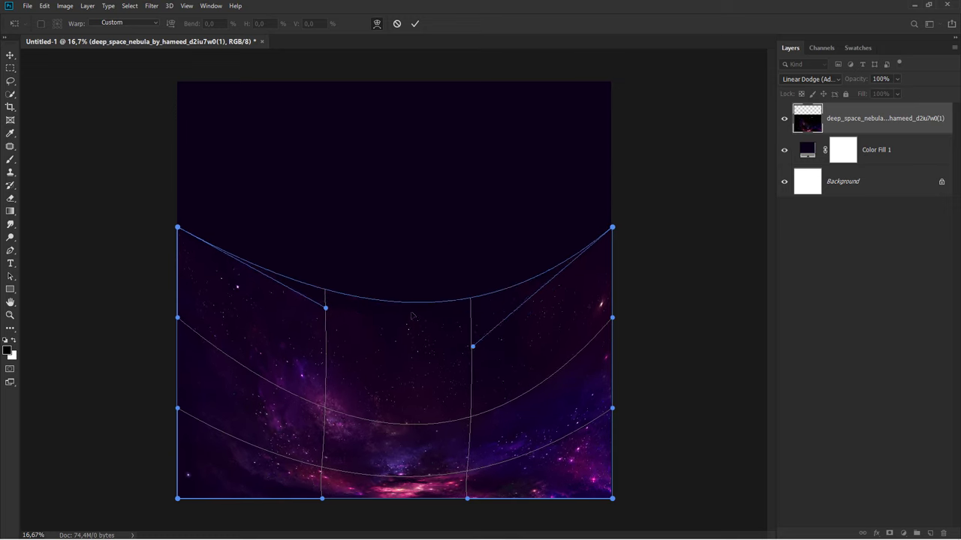
pyautogui.hotkey('ctrl', 'z')
pyautogui.moveTo(404, 430); pyautogui.dragTo(402, 434)
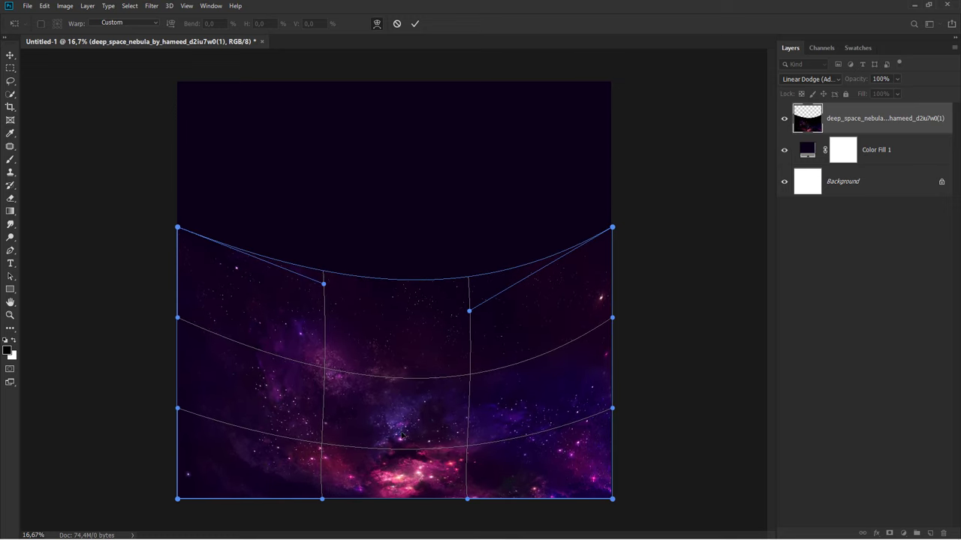
pyautogui.moveTo(416, 327); pyautogui.dragTo(414, 393)
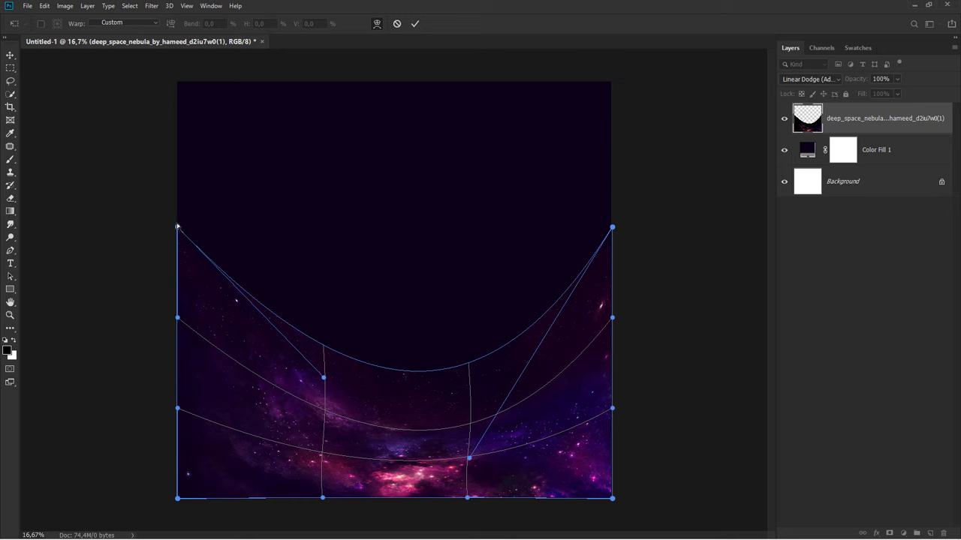
# Step: Sweep the warp's corners and left edge up the canvas sides and commit the warp
pyautogui.moveTo(178, 227); pyautogui.dragTo(176, 81)
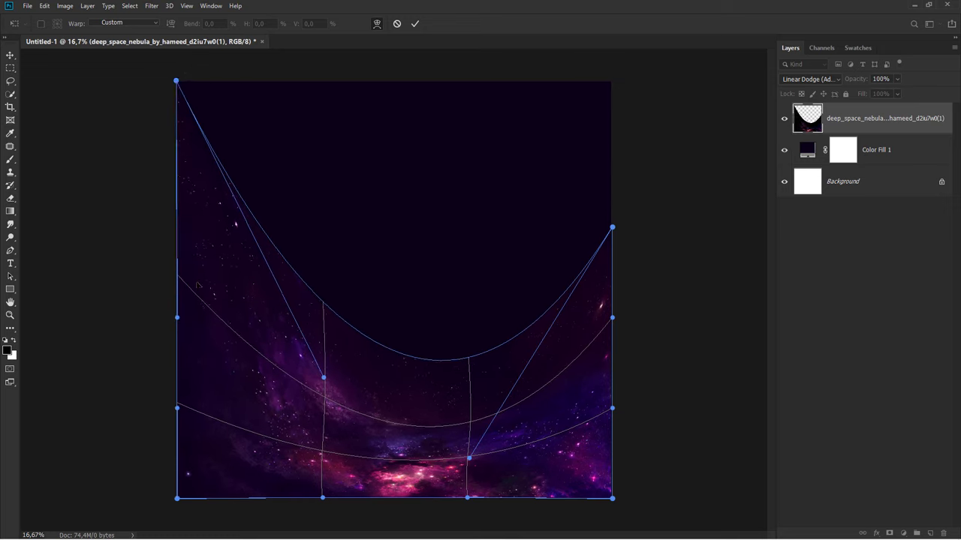
pyautogui.moveTo(177, 318); pyautogui.dragTo(114, 339)
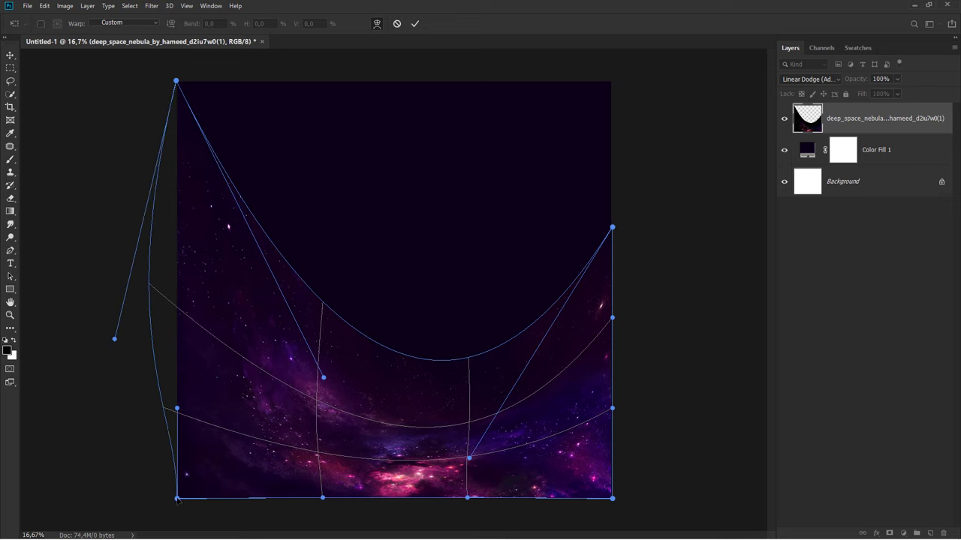
pyautogui.moveTo(177, 499); pyautogui.dragTo(165, 510)
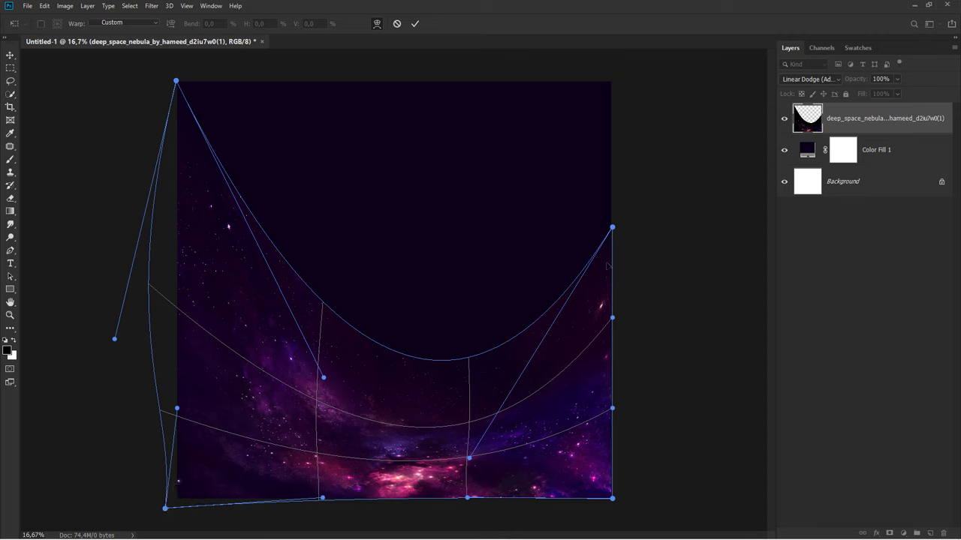
pyautogui.moveTo(612, 229); pyautogui.dragTo(617, 190)
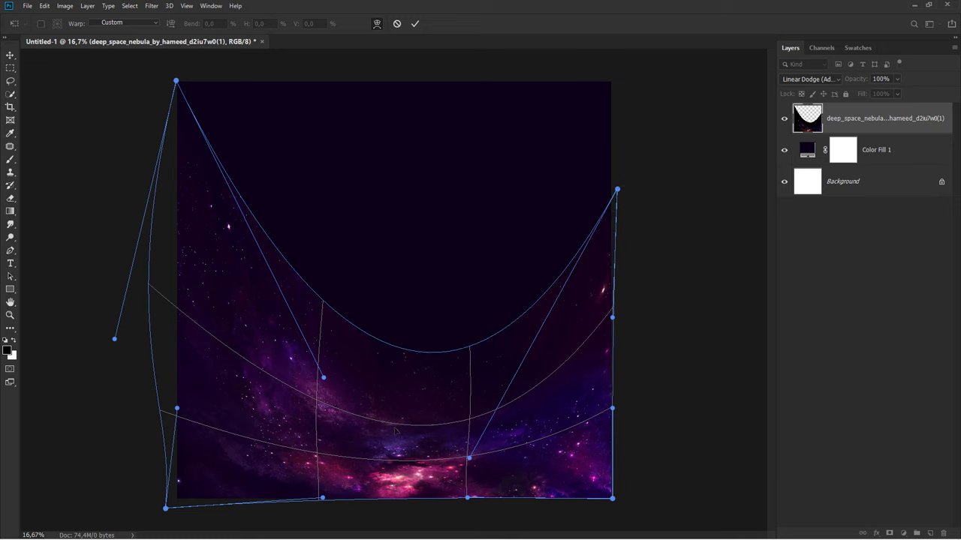
pyautogui.moveTo(395, 431); pyautogui.dragTo(397, 419)
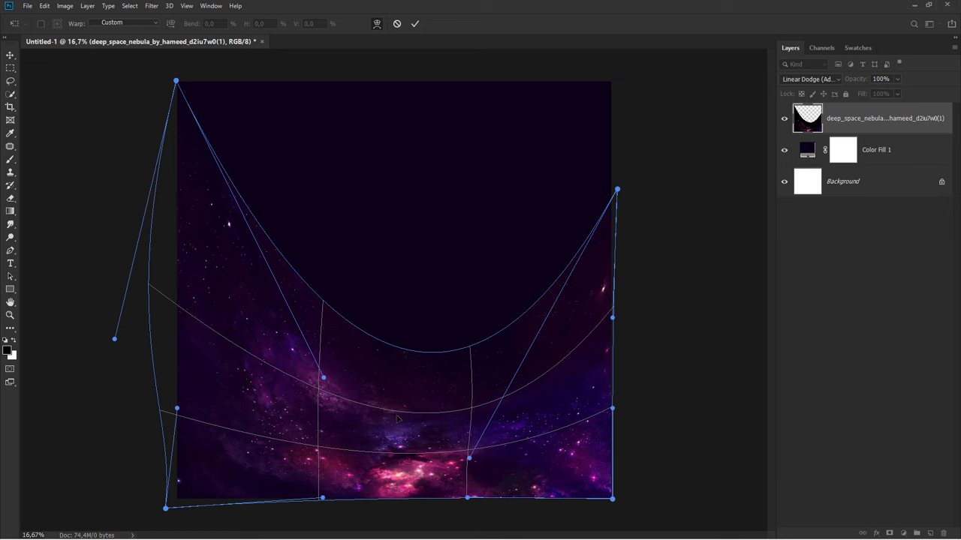
pyautogui.moveTo(613, 499); pyautogui.dragTo(617, 507)
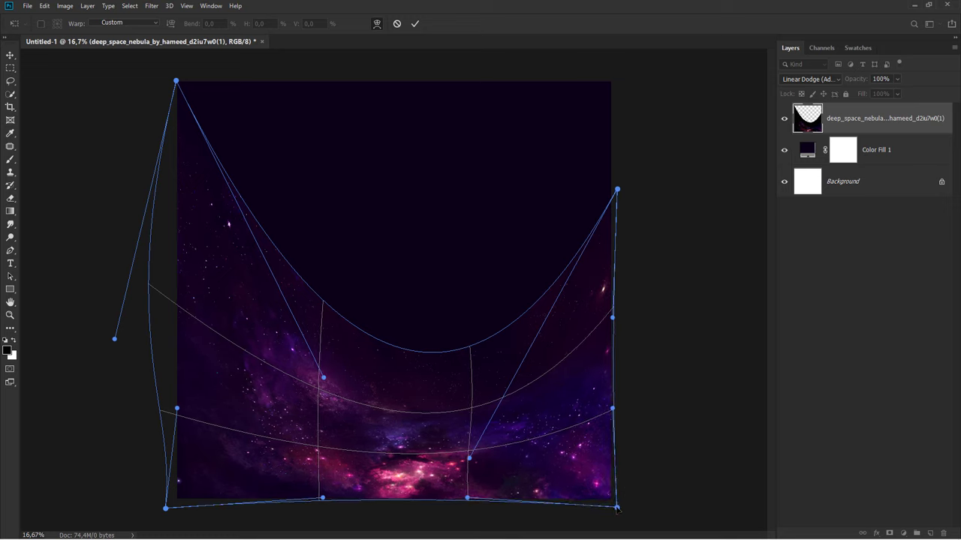
pyautogui.press('Return')
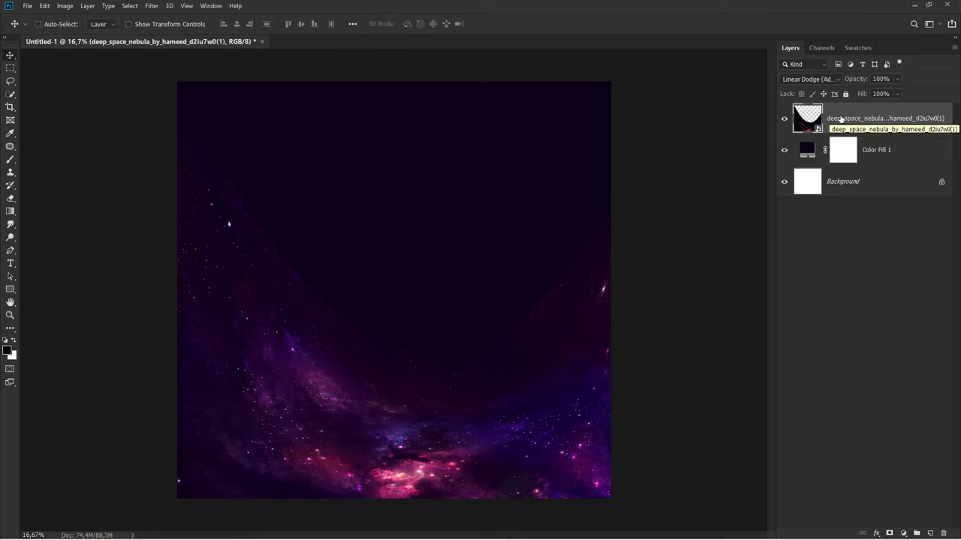
# Step: Add a layer mask to the nebula and set up a black brush at 19% flow
pyautogui.click(889, 533)
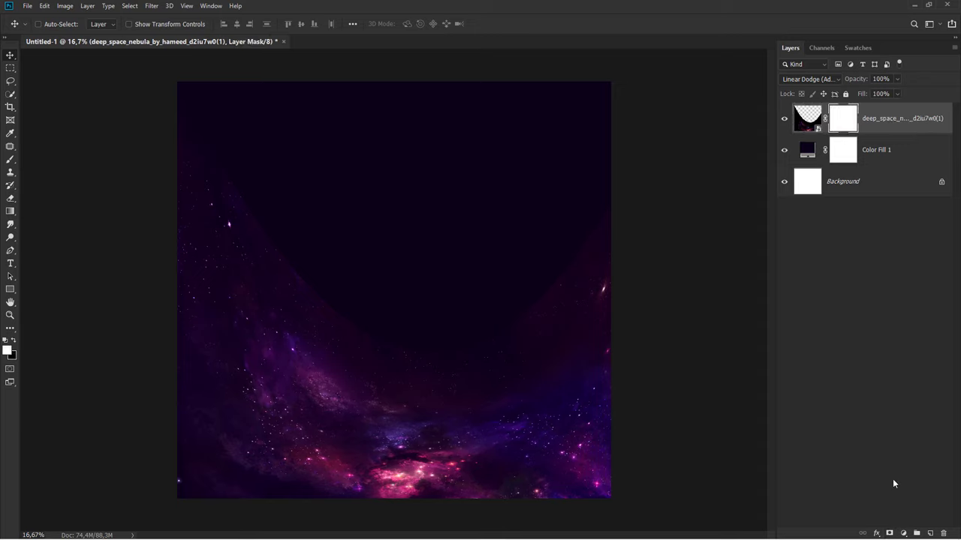
pyautogui.rightClick(8, 160)
pyautogui.click(34, 161)
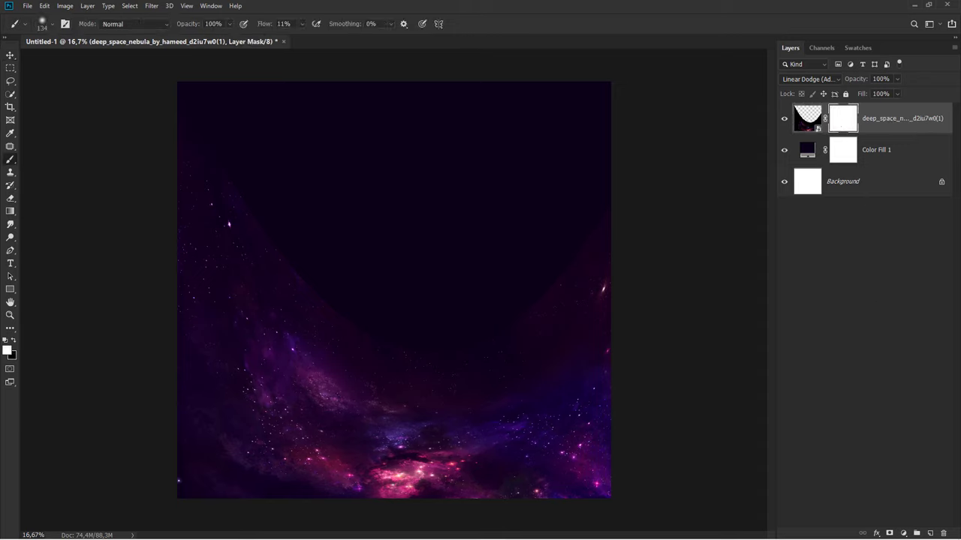
pyautogui.click(13, 342)
pyautogui.scroll(1, 383, 196)
pyautogui.click(301, 24)
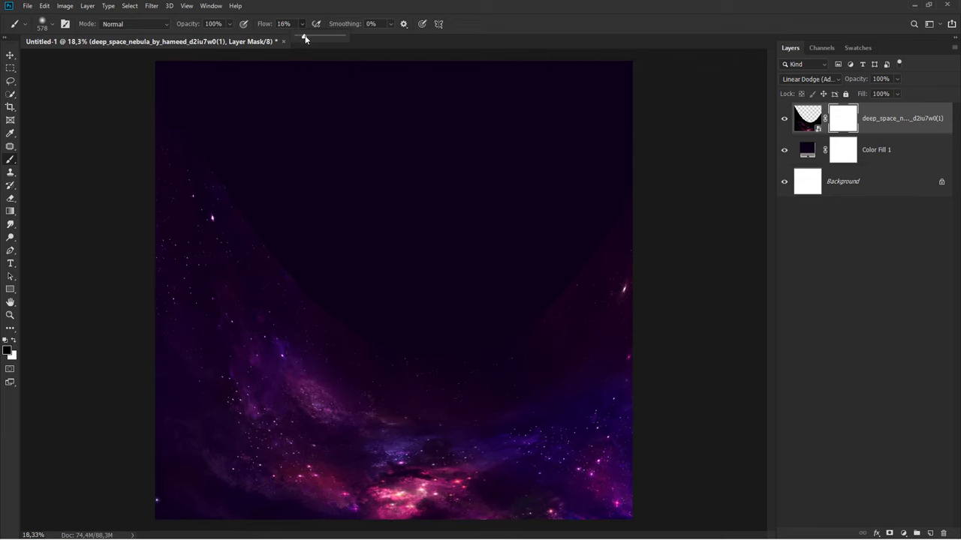
# Step: Paint the mask with a ~100 px brush to fade the upper nebula into darkness
pyautogui.keyDown('alt'); pyautogui.rightClick(237, 129); pyautogui.keyUp('alt')
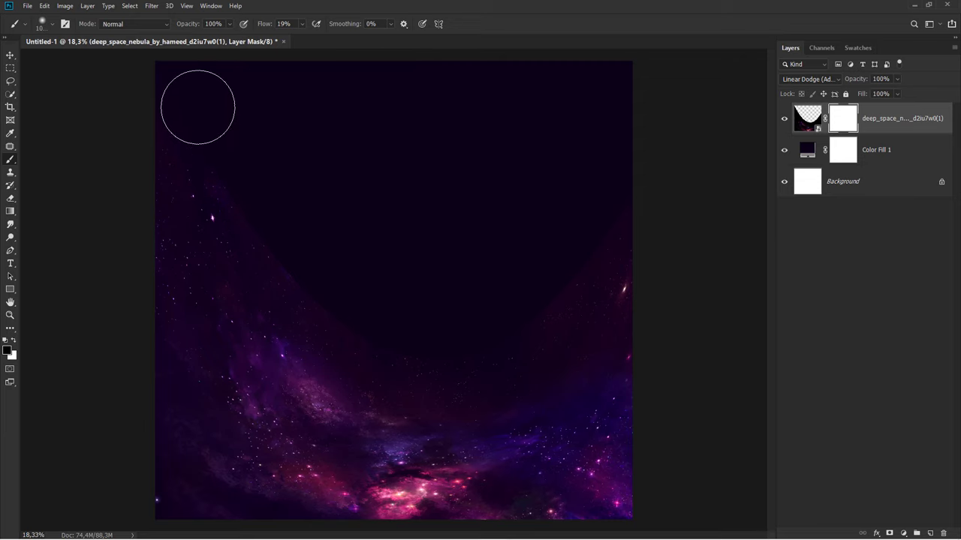
pyautogui.moveTo(199, 146)
pyautogui.mouseDown()
pyautogui.moveTo(187, 102)
pyautogui.moveTo(256, 217)
pyautogui.moveTo(253, 192)
pyautogui.moveTo(330, 296)
pyautogui.moveTo(378, 328)
pyautogui.moveTo(465, 338)
pyautogui.moveTo(611, 208)
pyautogui.moveTo(592, 223)
pyautogui.moveTo(592, 208)
pyautogui.moveTo(491, 343)
pyautogui.moveTo(386, 338)
pyautogui.moveTo(296, 270)
pyautogui.moveTo(195, 135)
pyautogui.moveTo(303, 208)
pyautogui.moveTo(310, 290)
pyautogui.moveTo(420, 363)
pyautogui.moveTo(525, 324)
pyautogui.moveTo(617, 188)
pyautogui.moveTo(564, 272)
pyautogui.moveTo(434, 372)
pyautogui.moveTo(304, 304)
pyautogui.moveTo(230, 160)
pyautogui.moveTo(273, 157)
pyautogui.moveTo(351, 198)
pyautogui.mouseUp()
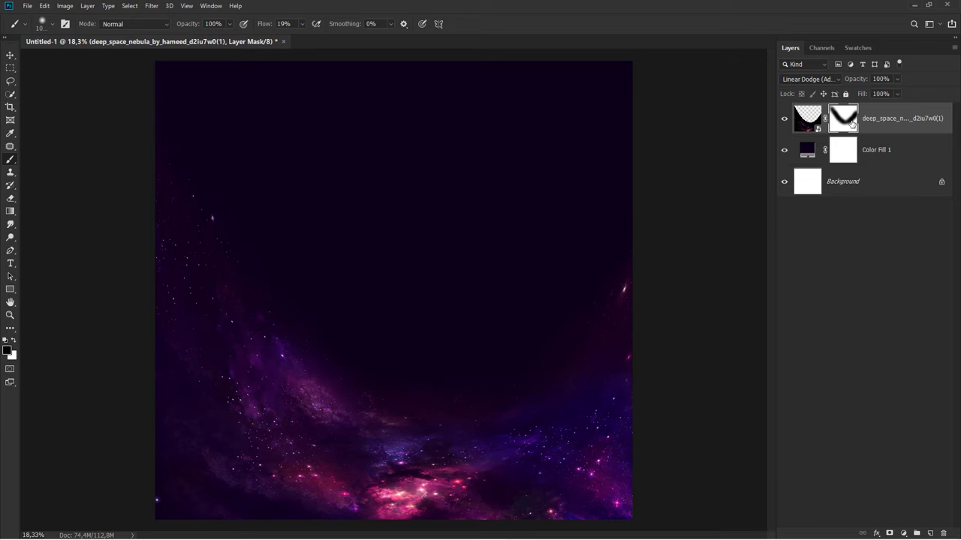
pyautogui.press('v')
pyautogui.click(884, 120)
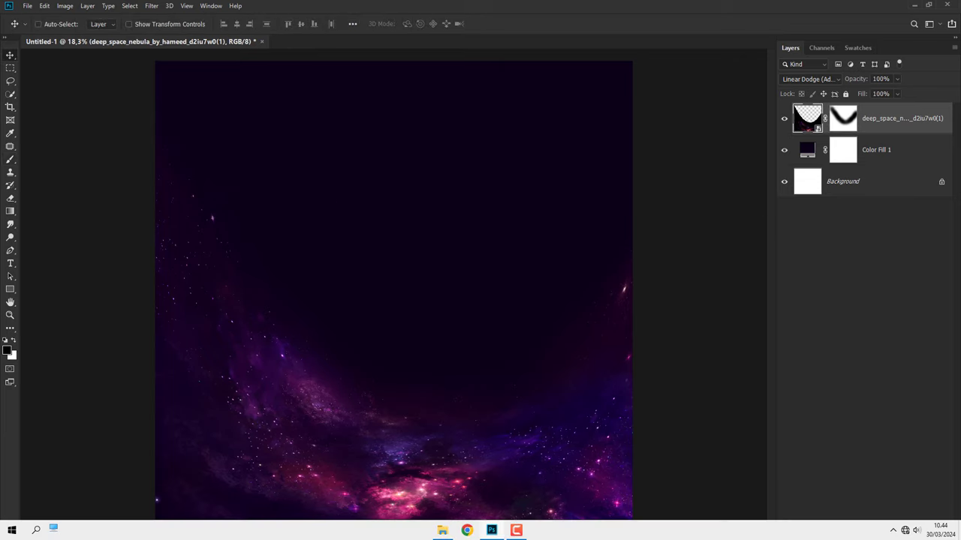
# Step: Place a second nebula in Linear Dodge (Add), enlarged to about 216% and shifted up-right
pyautogui.click(442, 530)
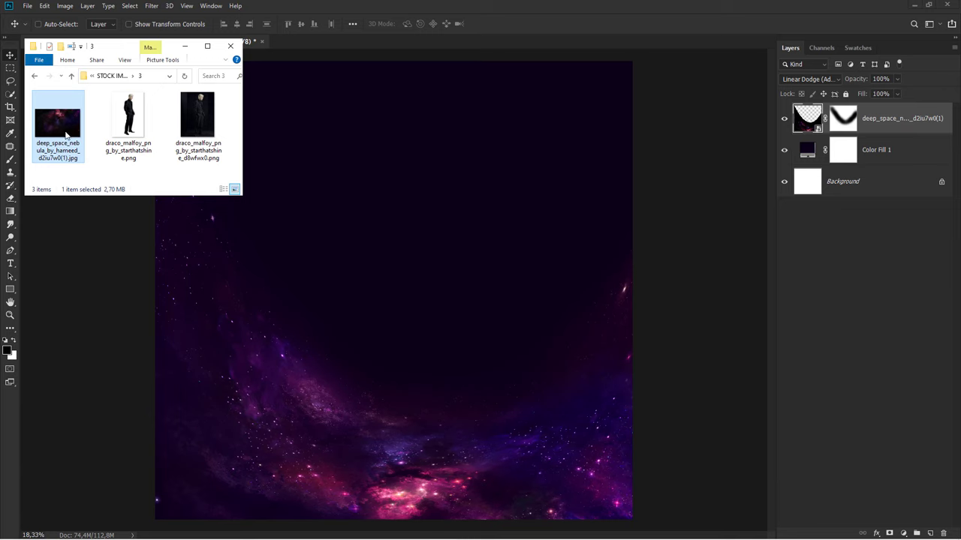
pyautogui.moveTo(68, 137); pyautogui.dragTo(321, 257)
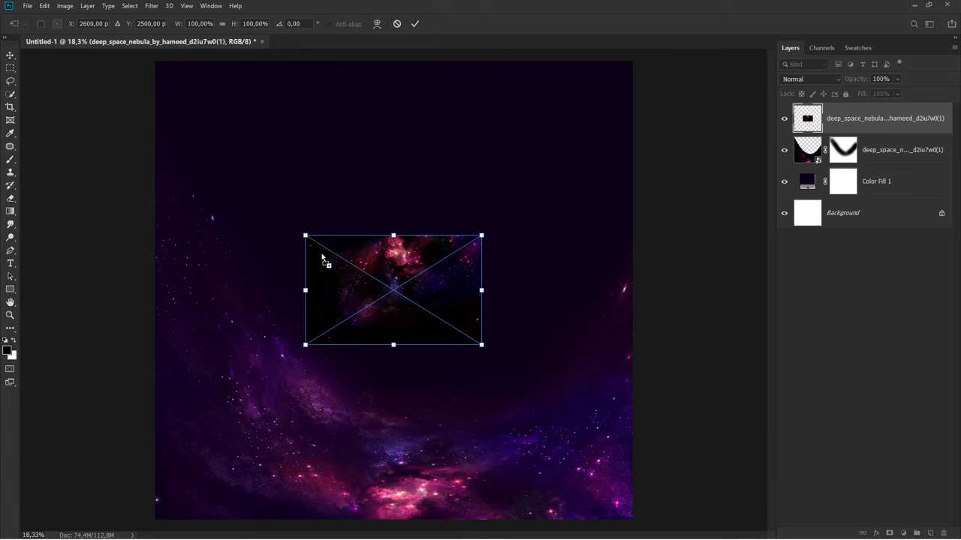
pyautogui.click(809, 79)
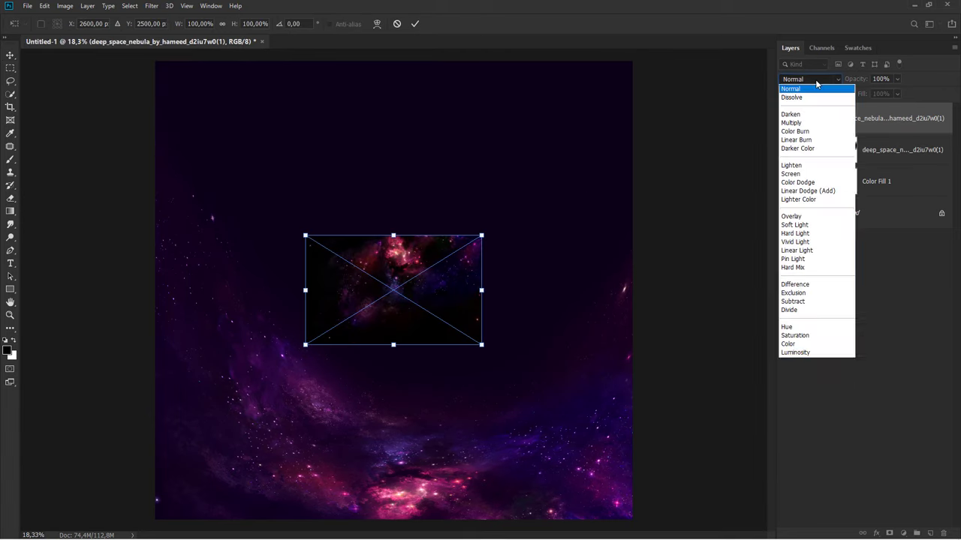
pyautogui.click(821, 183)
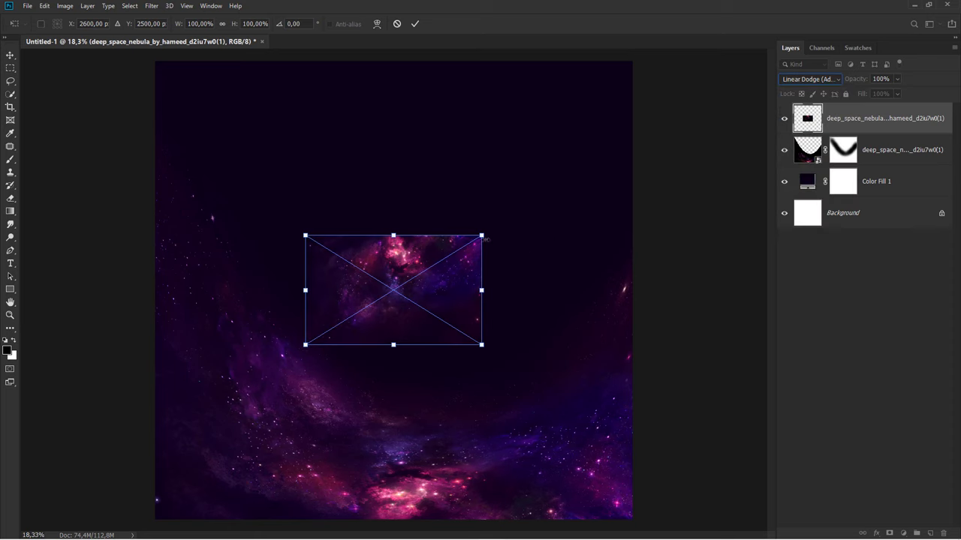
pyautogui.moveTo(484, 236); pyautogui.dragTo(584, 172)
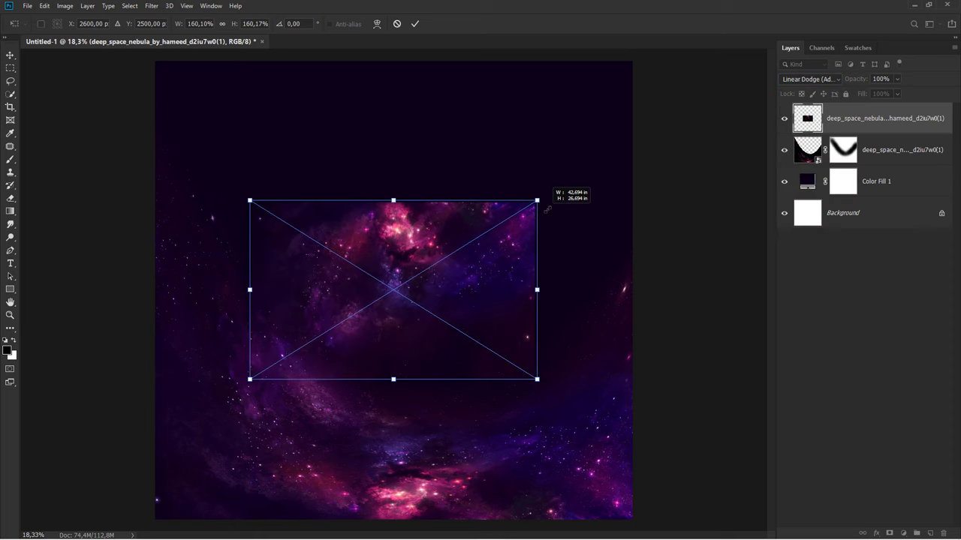
pyautogui.scroll(-1, 456, 239)
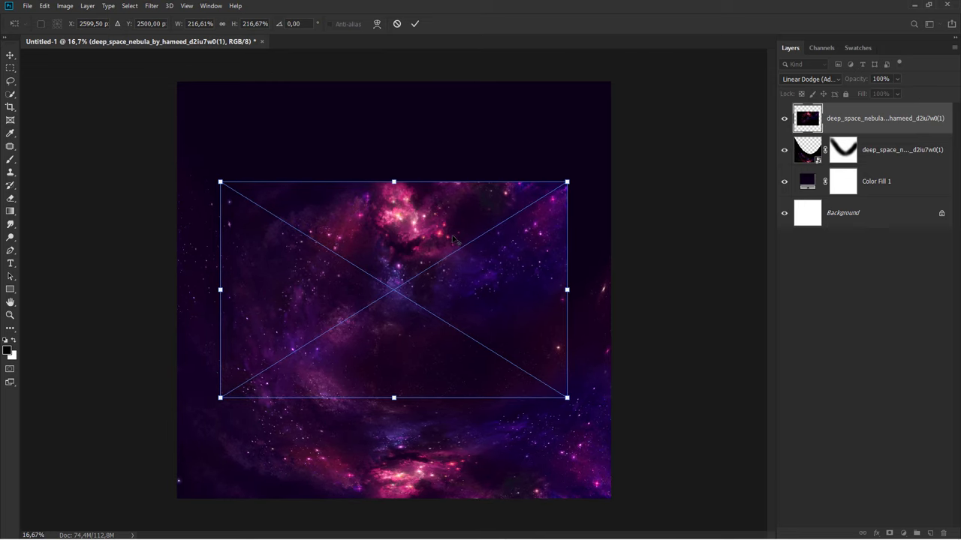
pyautogui.scroll(-1, 437, 237)
pyautogui.moveTo(423, 224); pyautogui.dragTo(463, 133)
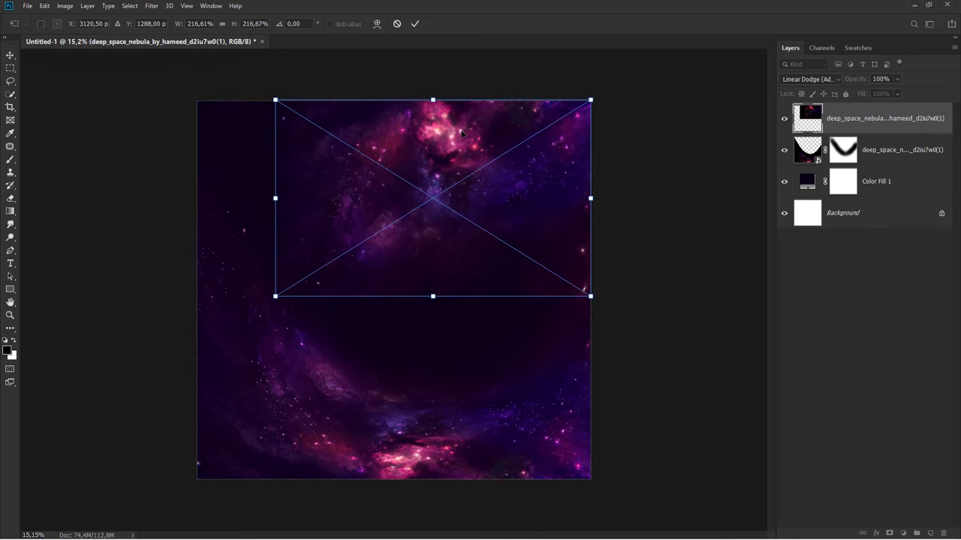
# Step: Warp the second nebula's left side and bottom curves downward and outward
pyautogui.rightClick(461, 133)
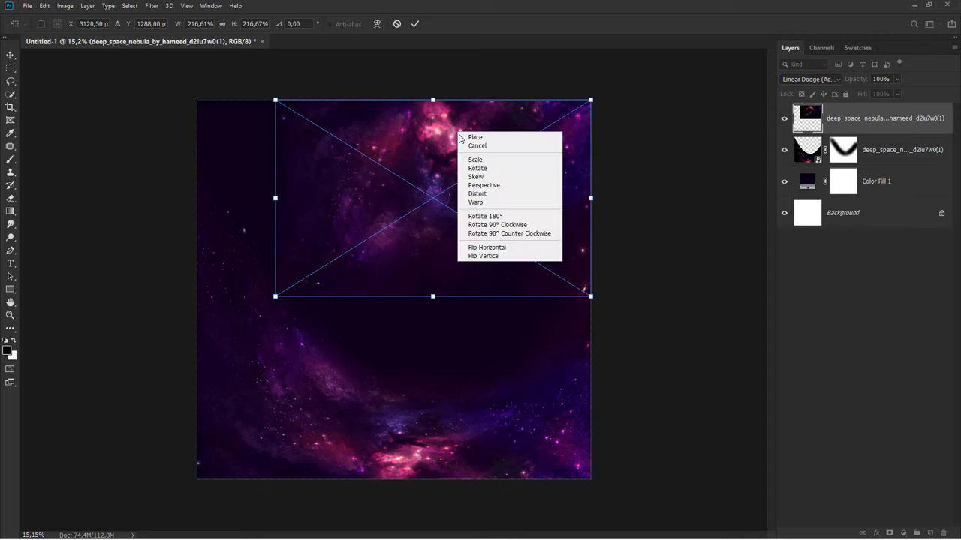
pyautogui.click(467, 201)
pyautogui.moveTo(306, 269); pyautogui.dragTo(342, 376)
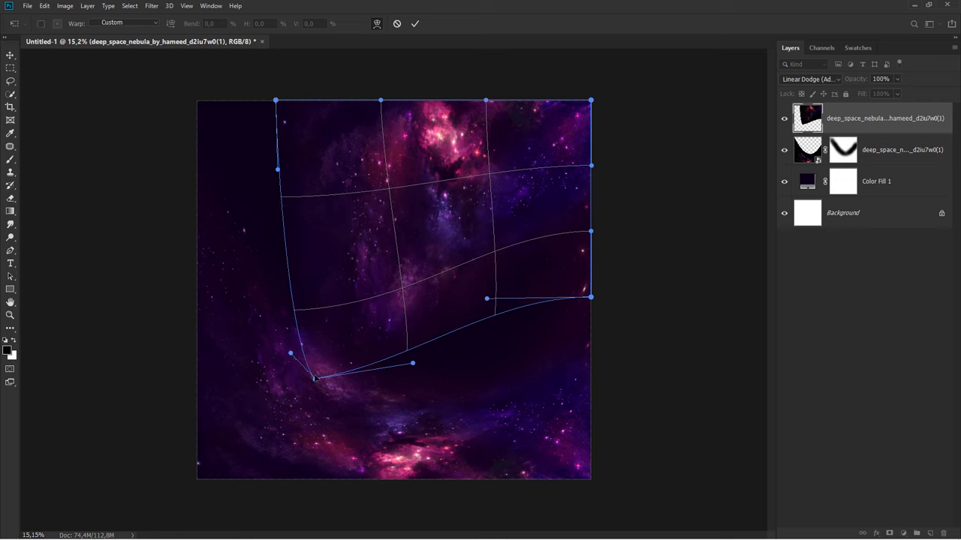
pyautogui.moveTo(314, 380)
pyautogui.mouseDown()
pyautogui.moveTo(384, 404)
pyautogui.moveTo(373, 406)
pyautogui.mouseUp()
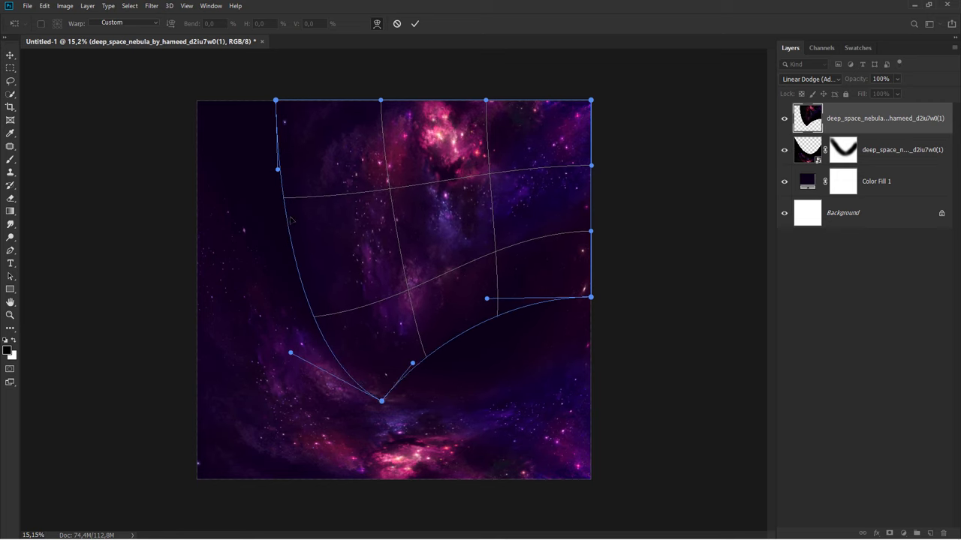
pyautogui.moveTo(291, 220); pyautogui.dragTo(222, 208)
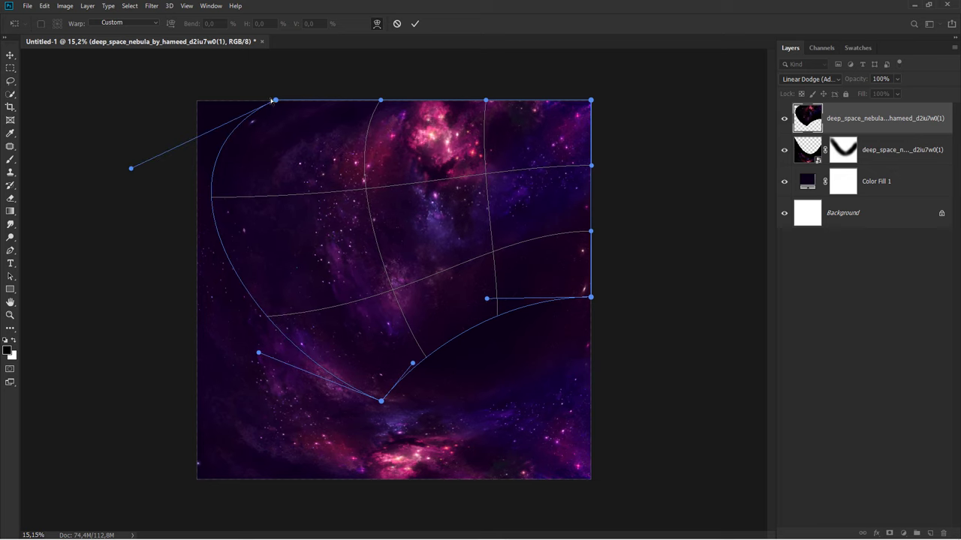
pyautogui.moveTo(273, 101); pyautogui.dragTo(192, 62)
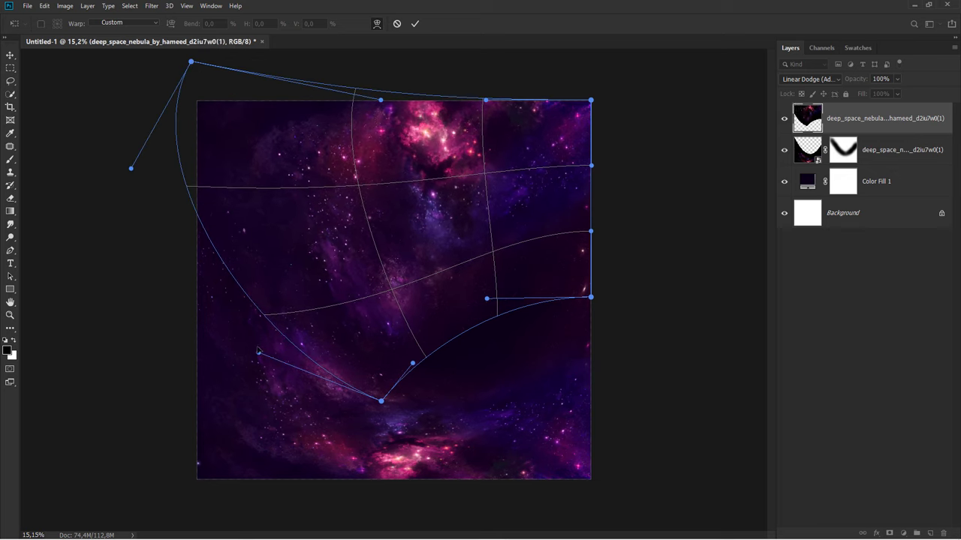
pyautogui.moveTo(257, 351); pyautogui.dragTo(203, 415)
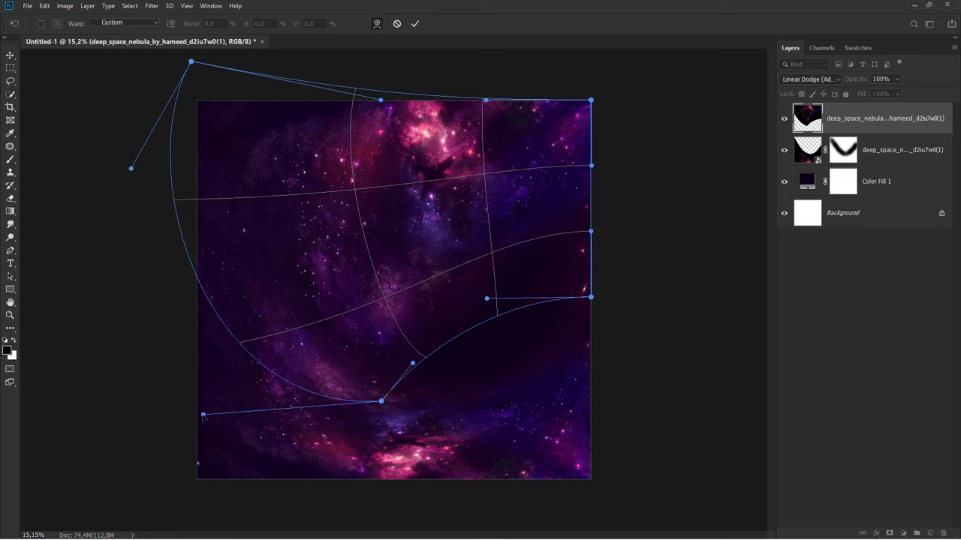
pyautogui.moveTo(413, 364); pyautogui.dragTo(474, 406)
pyautogui.moveTo(498, 310); pyautogui.dragTo(583, 346)
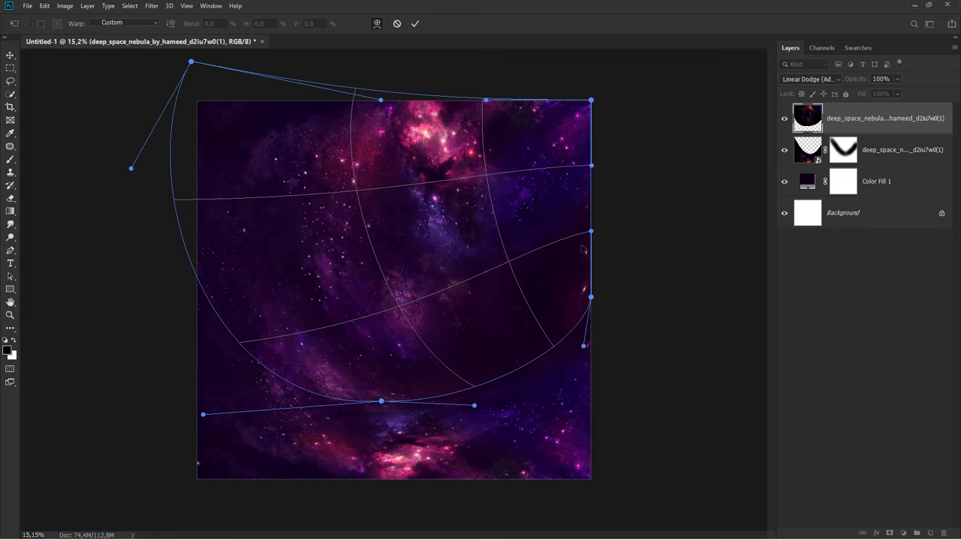
# Step: Stretch the warp's top and right edges, nudge the interior up, and commit the warp
pyautogui.scroll(-1, 465, 233)
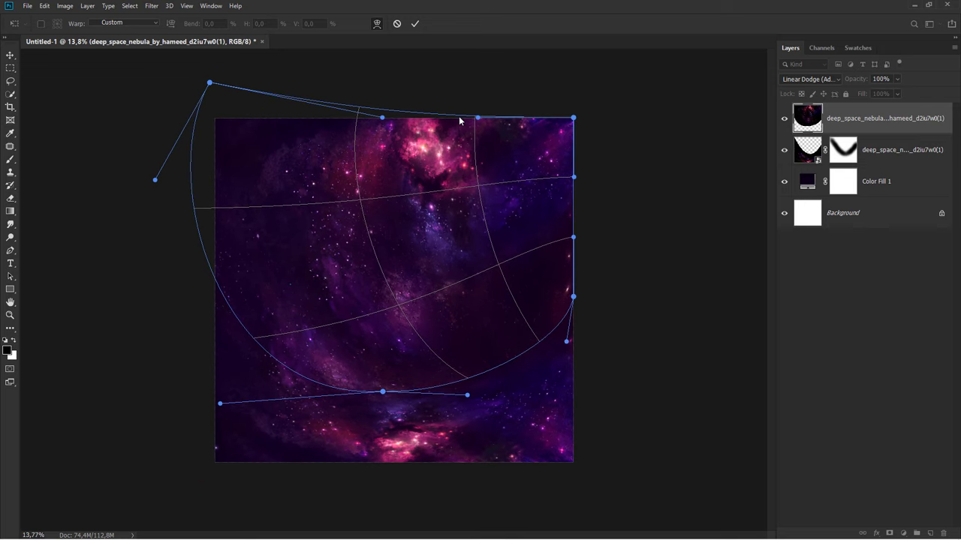
pyautogui.moveTo(445, 128)
pyautogui.mouseDown()
pyautogui.moveTo(522, 73)
pyautogui.moveTo(576, 99)
pyautogui.moveTo(766, 97)
pyautogui.mouseUp()
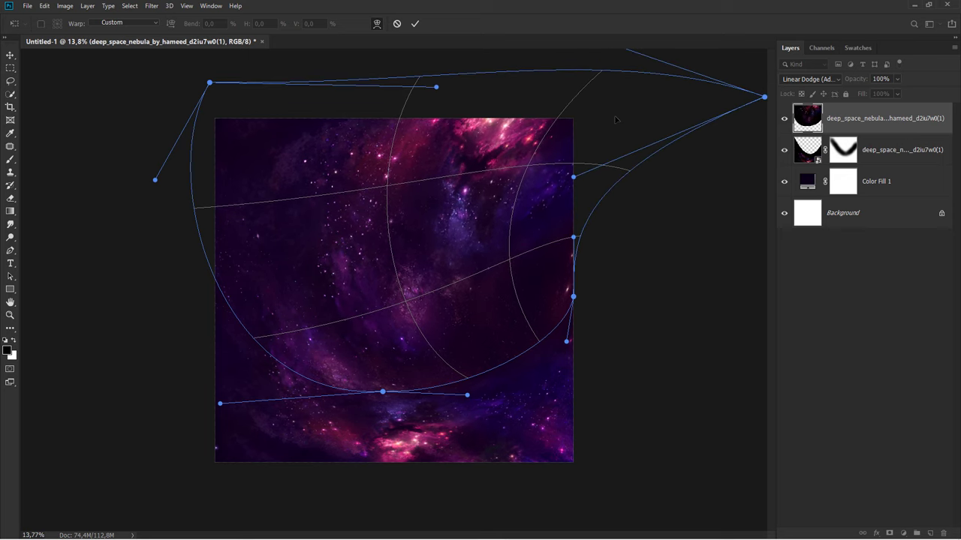
pyautogui.moveTo(644, 139); pyautogui.dragTo(644, 135)
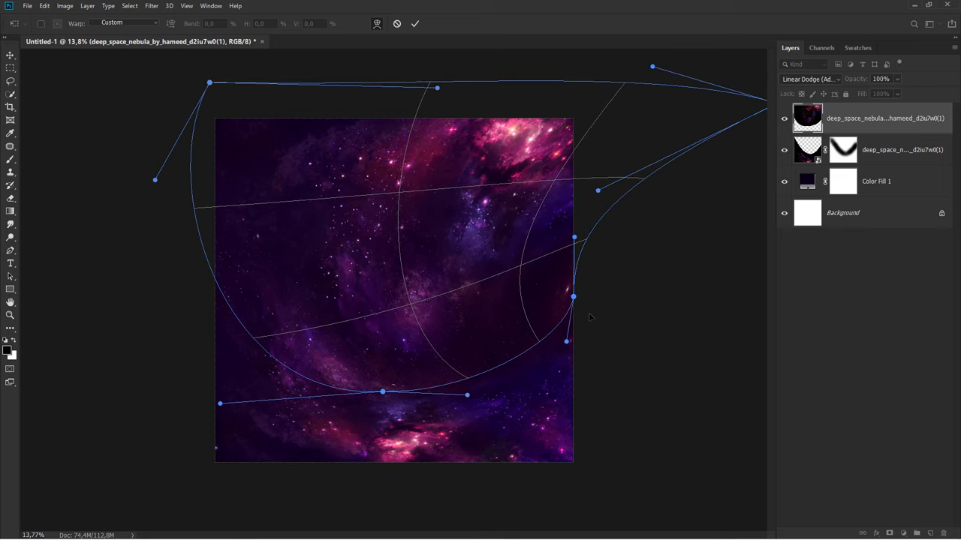
pyautogui.moveTo(566, 342); pyautogui.dragTo(577, 353)
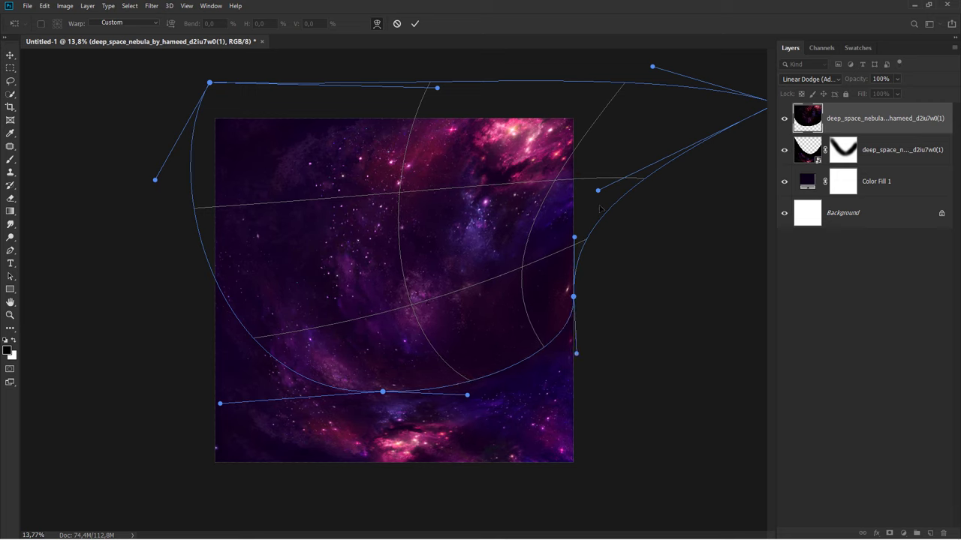
pyautogui.moveTo(597, 190); pyautogui.dragTo(647, 225)
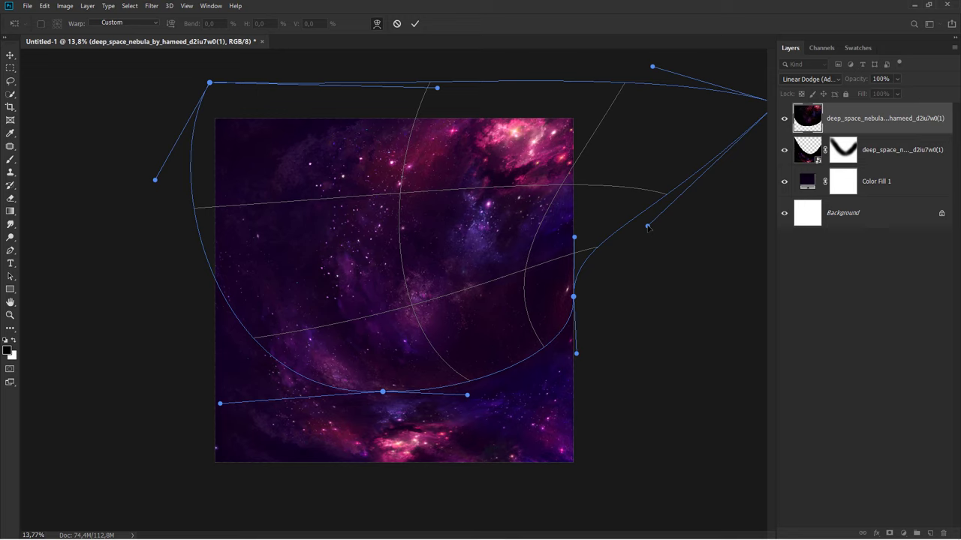
pyautogui.moveTo(428, 244); pyautogui.dragTo(427, 234)
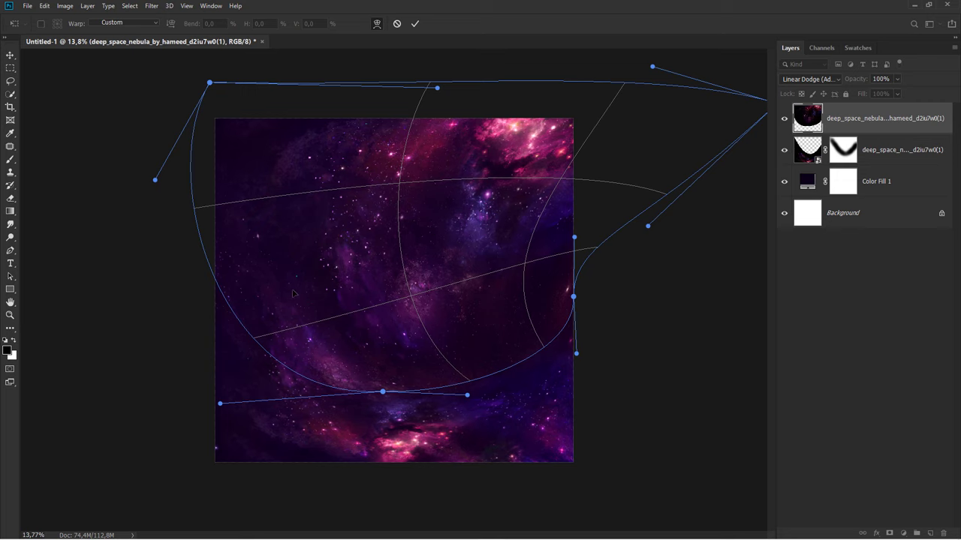
pyautogui.moveTo(294, 294); pyautogui.dragTo(296, 285)
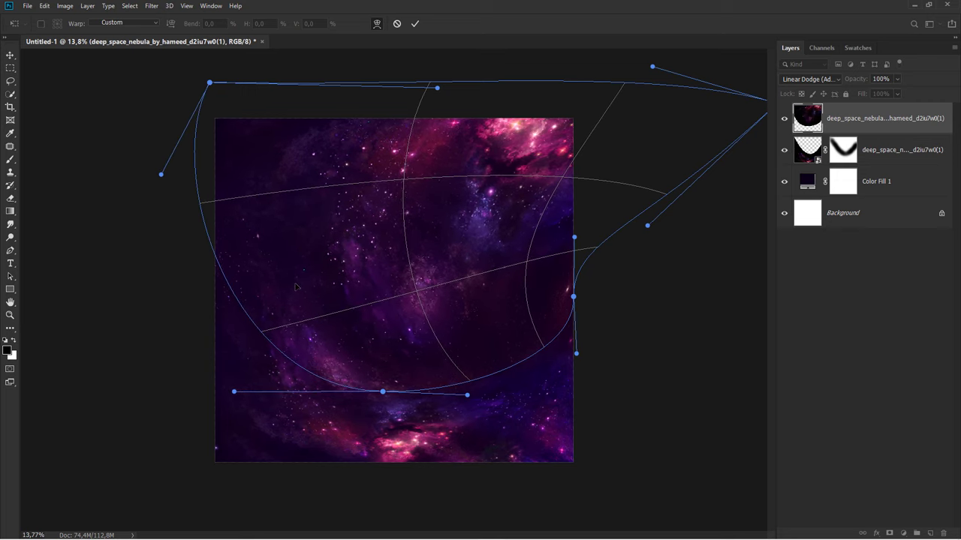
pyautogui.click(414, 23)
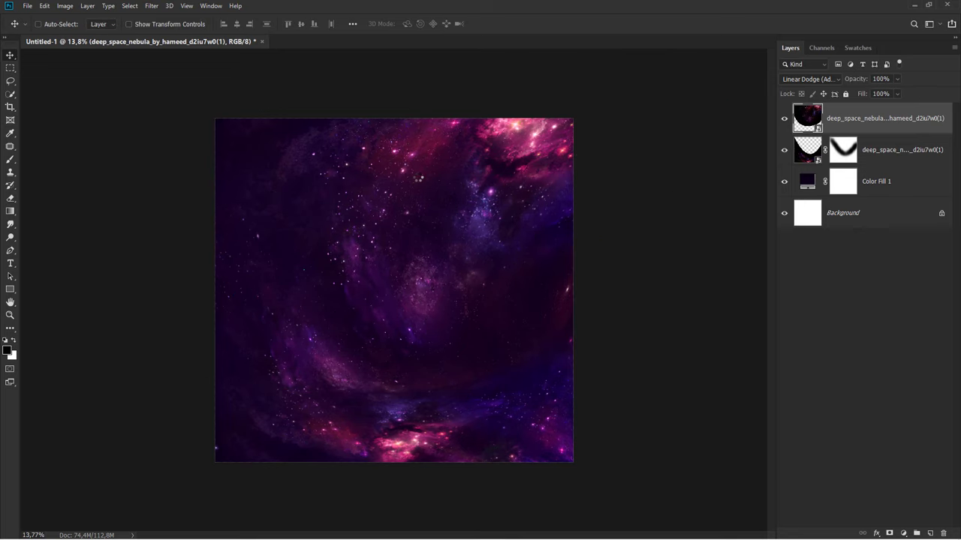
# Step: Add a layer mask to the second nebula and start painting black into it
pyautogui.hotkey('ctrl', '+')
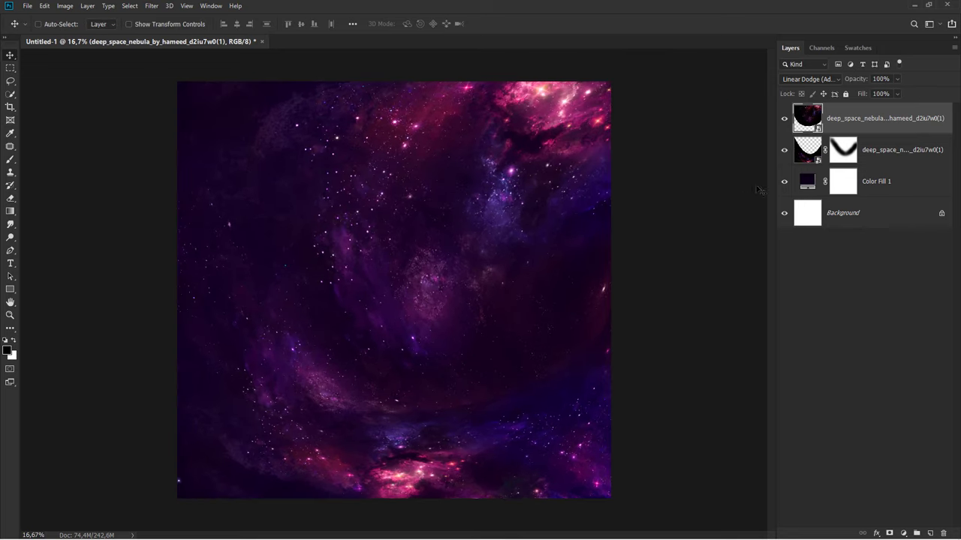
pyautogui.click(889, 533)
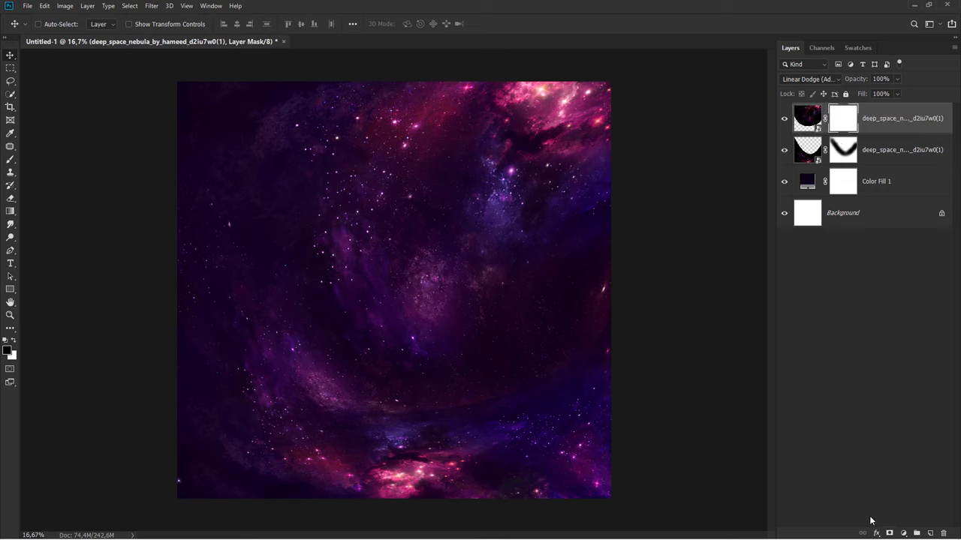
pyautogui.click(18, 160)
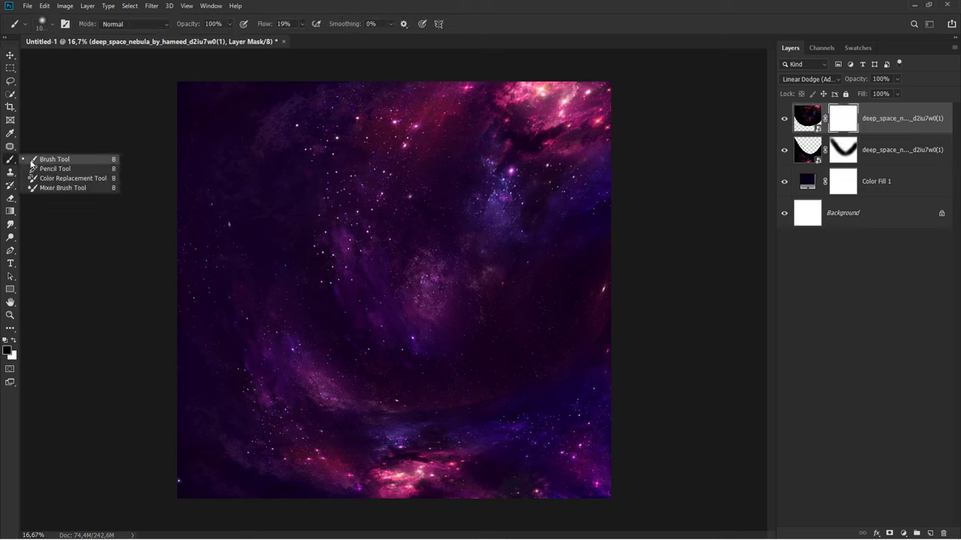
pyautogui.click(54, 159)
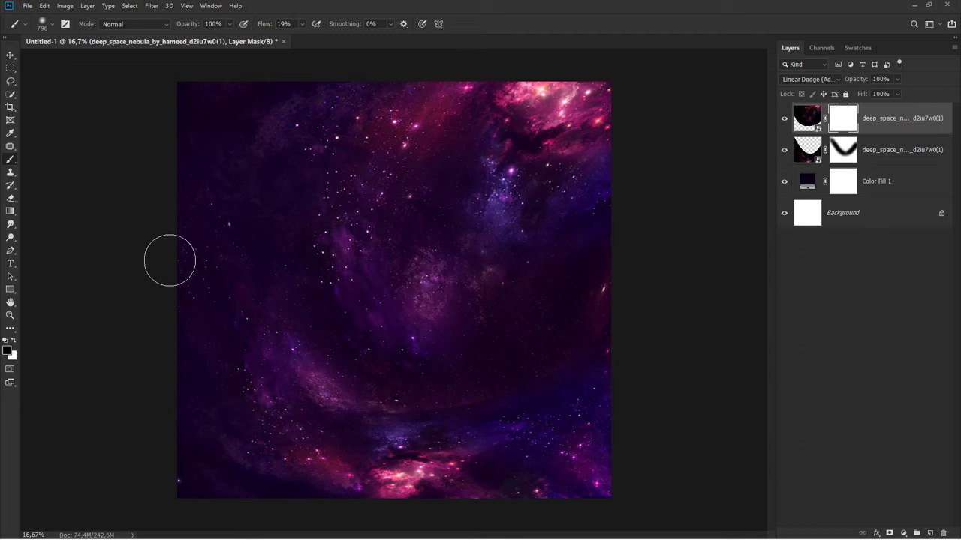
pyautogui.moveTo(251, 373); pyautogui.dragTo(178, 280)
# Step: Enlarge the brush and hide the nebula along the lower strip and left and right edges
pyautogui.press(']')
pyautogui.moveTo(409, 430); pyautogui.dragTo(613, 350)
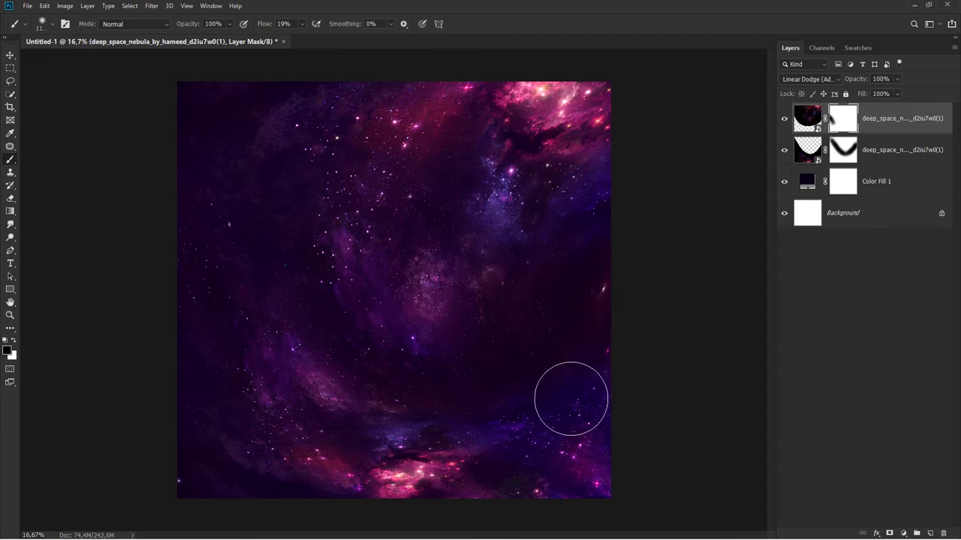
pyautogui.press(']')
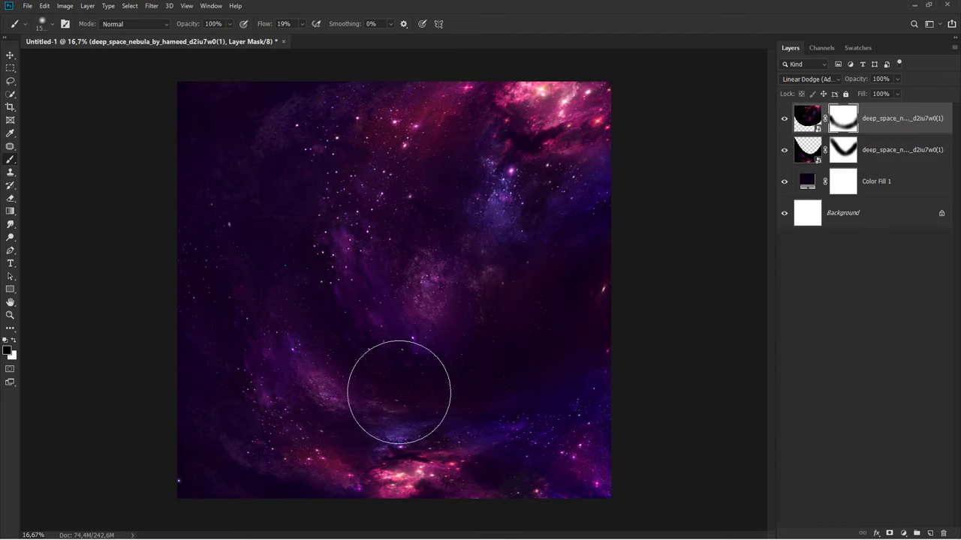
pyautogui.moveTo(179, 244); pyautogui.dragTo(168, 198)
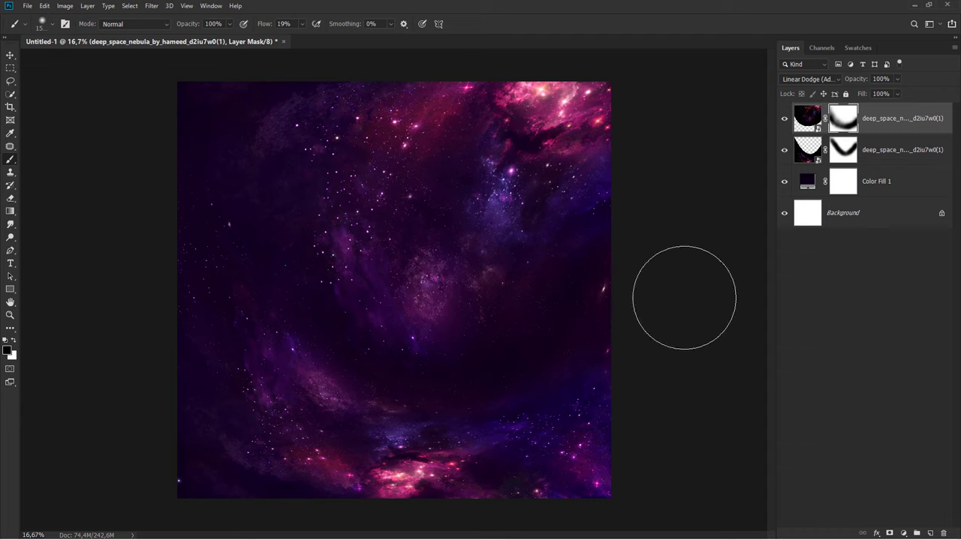
pyautogui.click(186, 248)
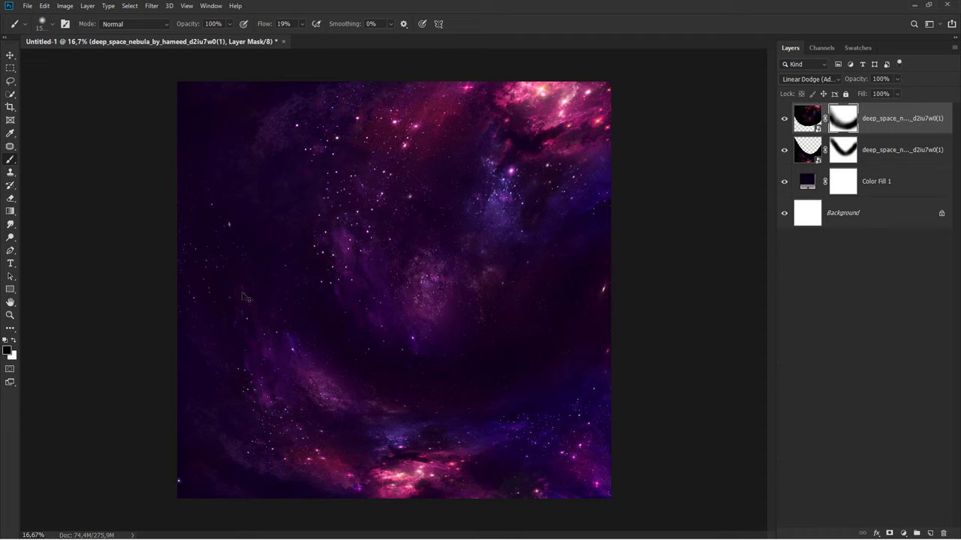
pyautogui.moveTo(496, 335); pyautogui.dragTo(589, 326)
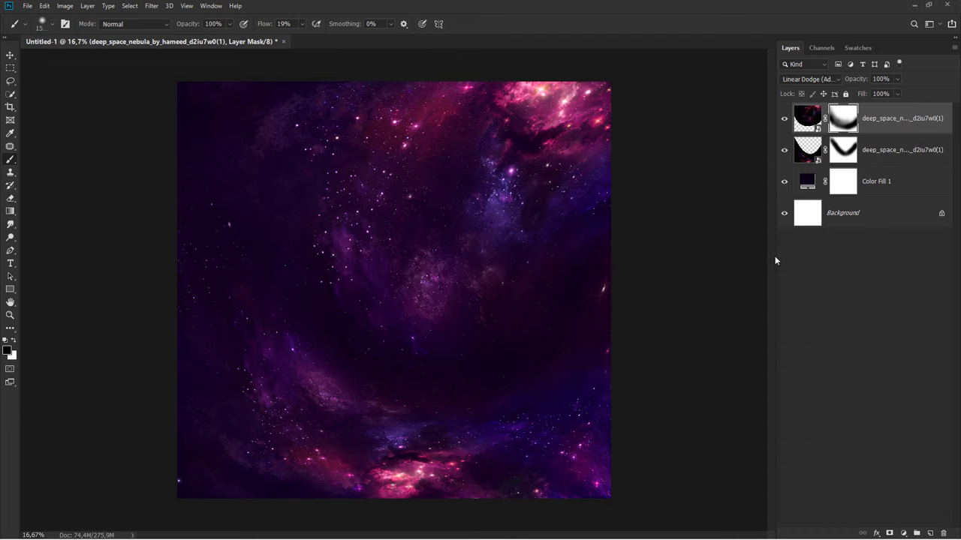
# Step: Change the Color Fill 1 colour to a deeper indigo-purple, #0e0322
pyautogui.doubleClick(801, 186)
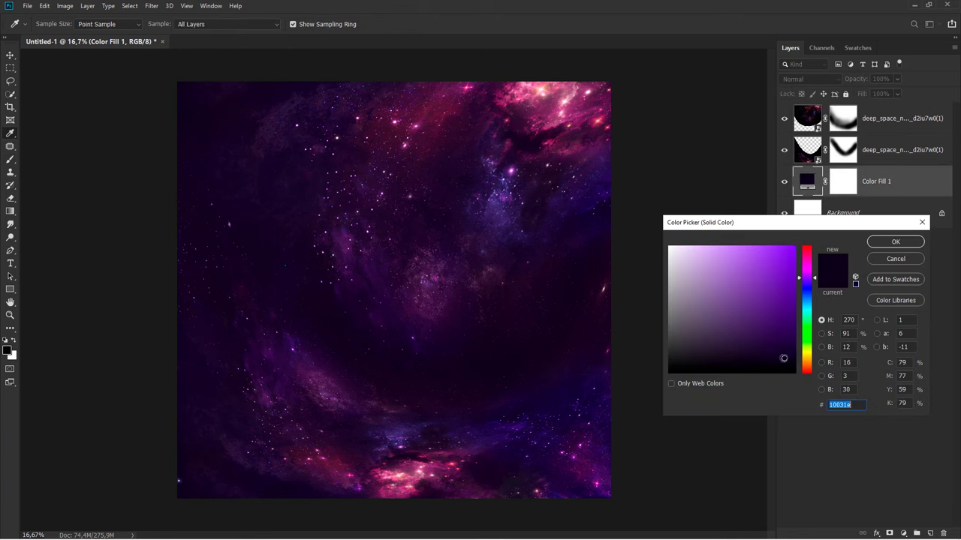
pyautogui.moveTo(783, 357); pyautogui.dragTo(783, 356)
pyautogui.moveTo(809, 277); pyautogui.dragTo(812, 279)
pyautogui.click(880, 243)
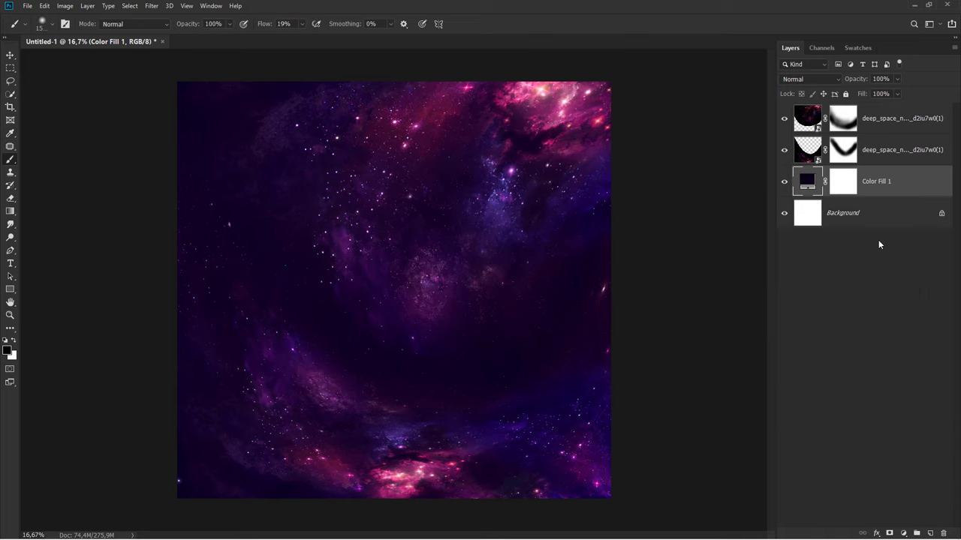
pyautogui.click(875, 115)
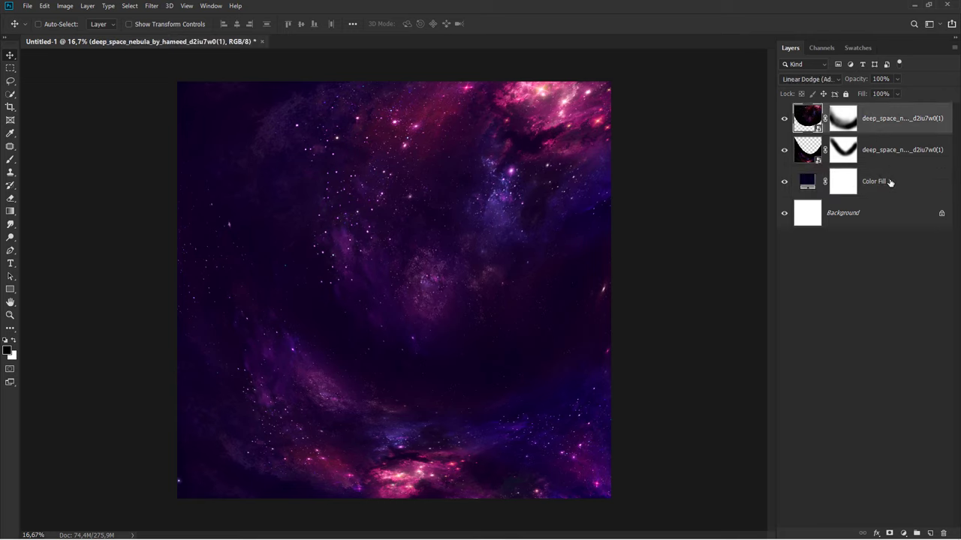
# Step: Add a new layer above Color Fill 1 and set the Gradient Tool to 27% opacity
pyautogui.click(887, 178)
pyautogui.click(930, 532)
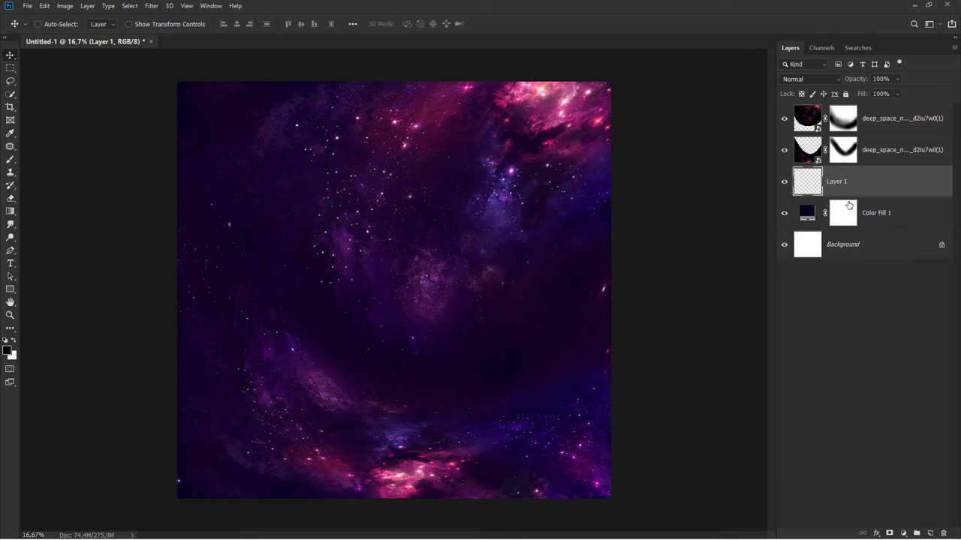
pyautogui.click(10, 211)
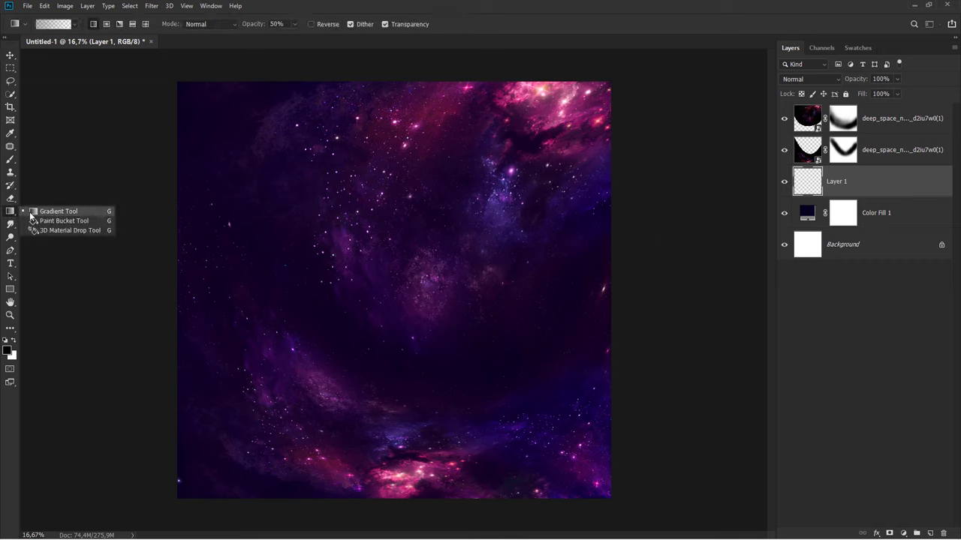
pyautogui.click(53, 209)
pyautogui.click(12, 342)
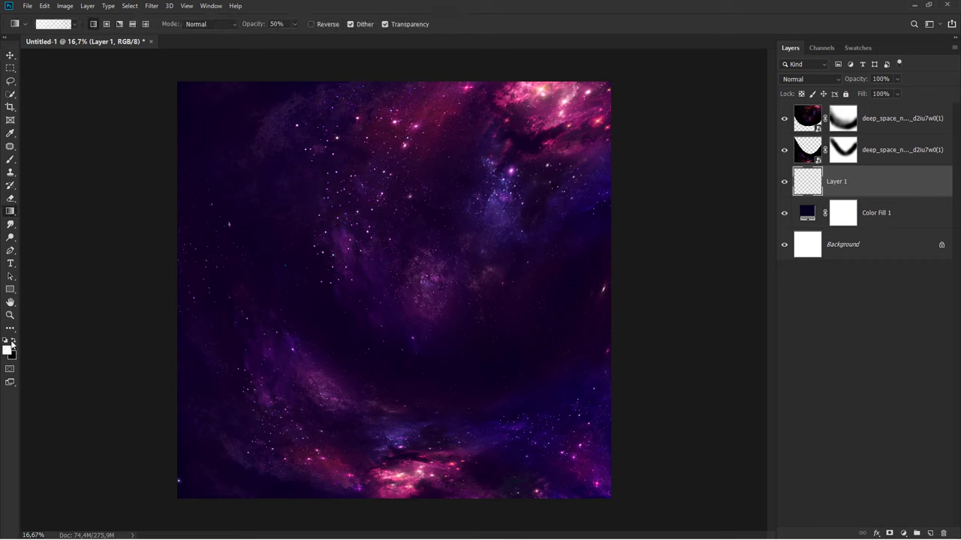
pyautogui.click(75, 24)
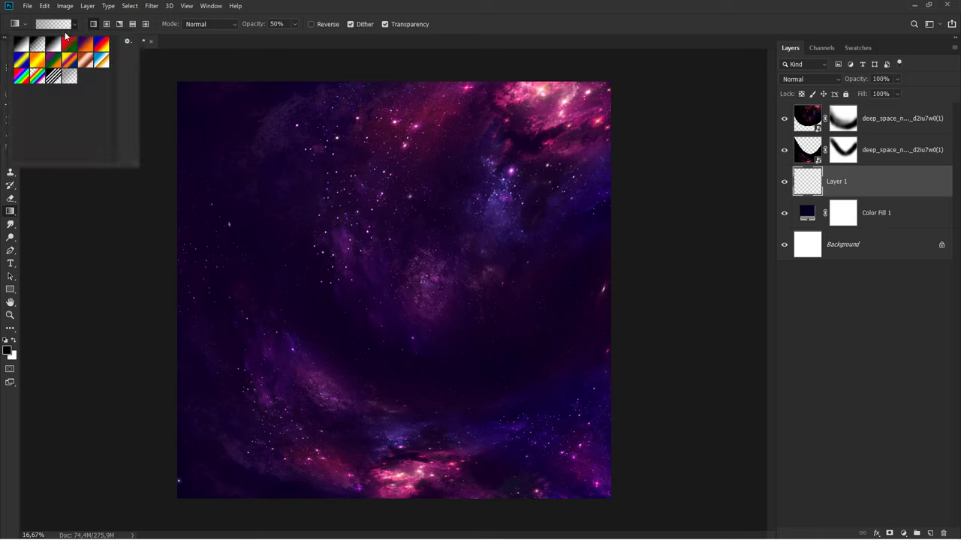
pyautogui.click(139, 30)
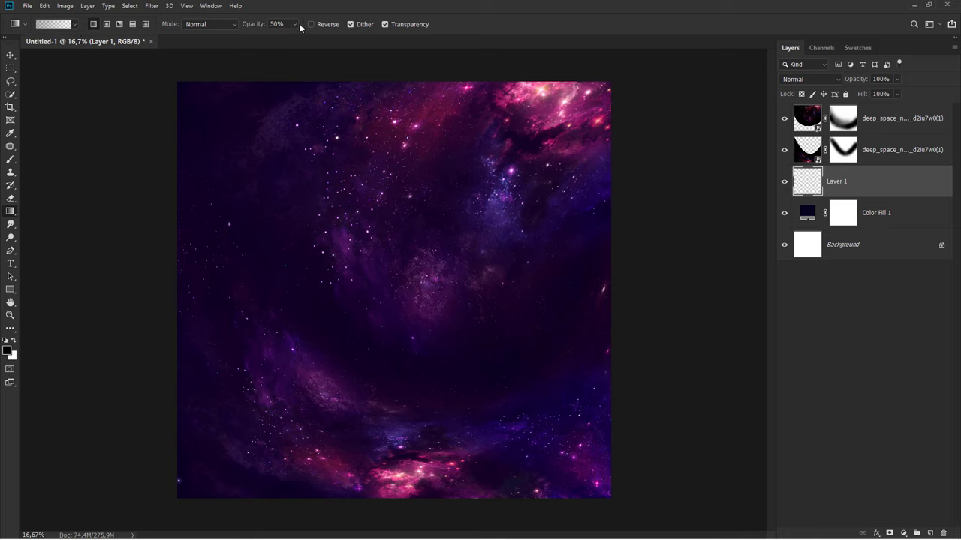
pyautogui.moveTo(294, 34); pyautogui.dragTo(283, 35)
# Step: Draw soft gradients in from the left edge and diagonally across the canvas
pyautogui.moveTo(173, 293); pyautogui.dragTo(310, 297)
pyautogui.scroll(-1, 395, 290)
pyautogui.moveTo(196, 86); pyautogui.dragTo(388, 298)
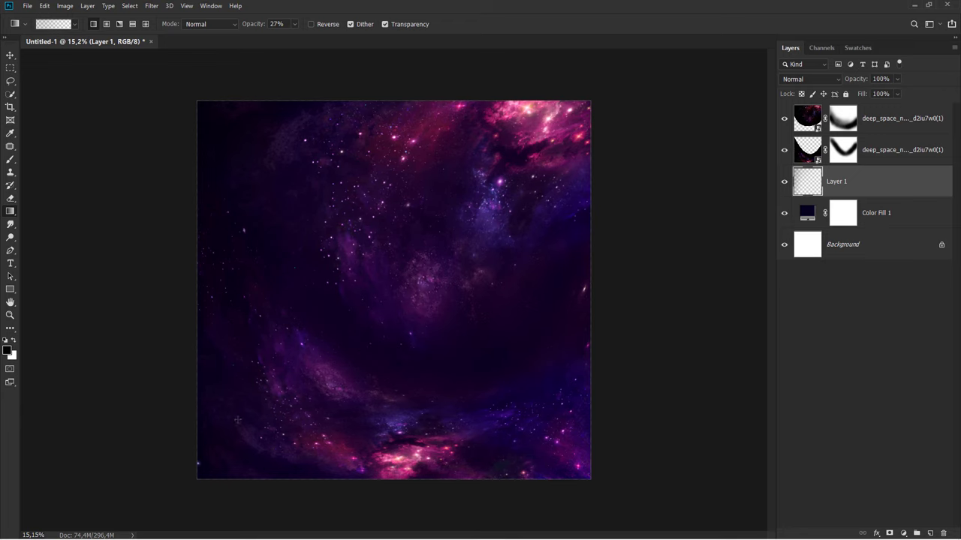
pyautogui.scroll(1, 276, 360)
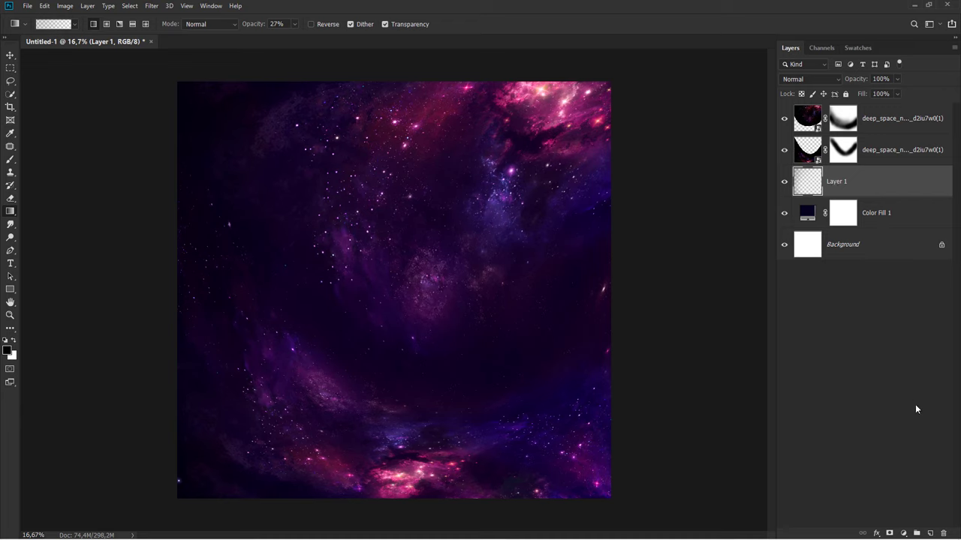
# Step: Add an empty Layer 2 above Layer 1 and select the Brush Tool
pyautogui.click(928, 533)
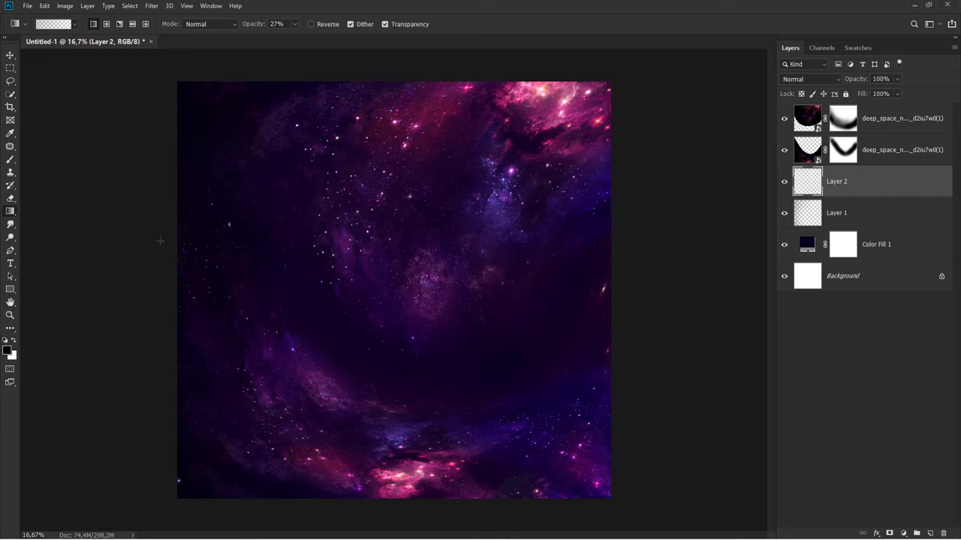
pyautogui.click(10, 160)
pyautogui.click(36, 162)
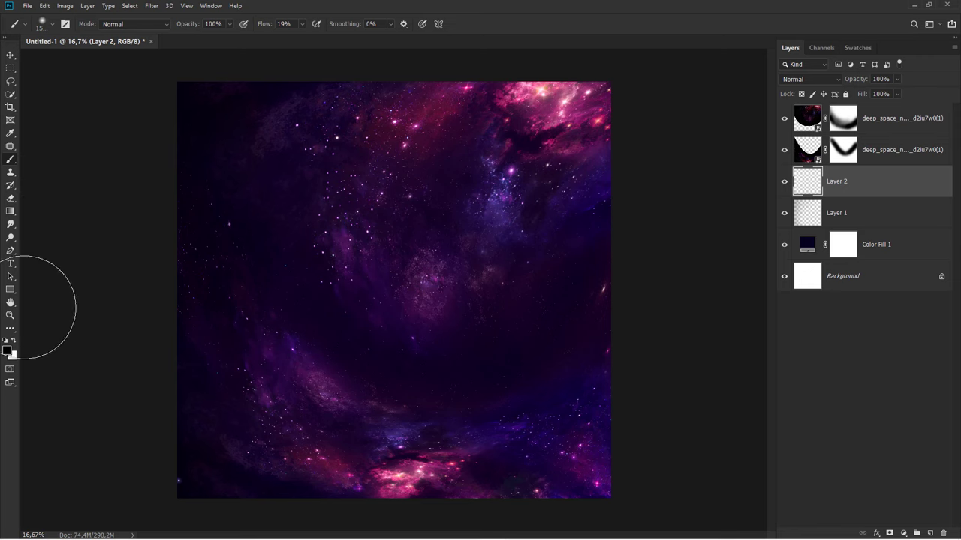
# Step: Set the foreground painting colour to dark purple #190939
pyautogui.click(8, 350)
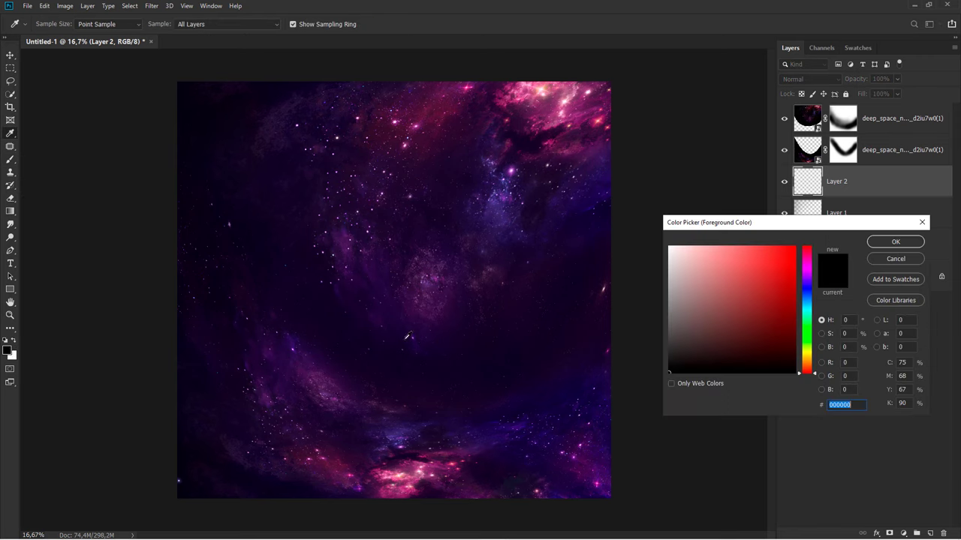
pyautogui.click(807, 282)
pyautogui.click(772, 347)
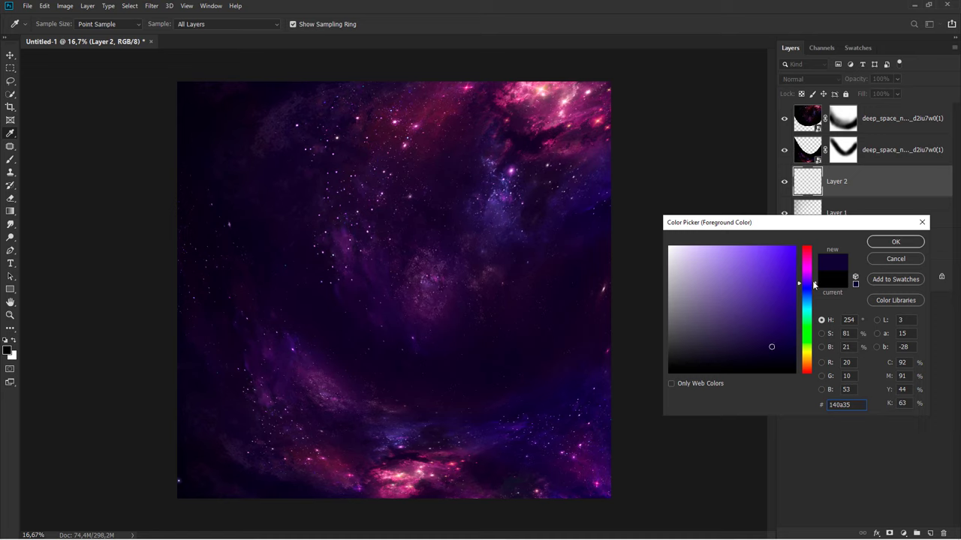
pyautogui.click(812, 280)
pyautogui.moveTo(778, 357); pyautogui.dragTo(779, 346)
pyautogui.click(896, 242)
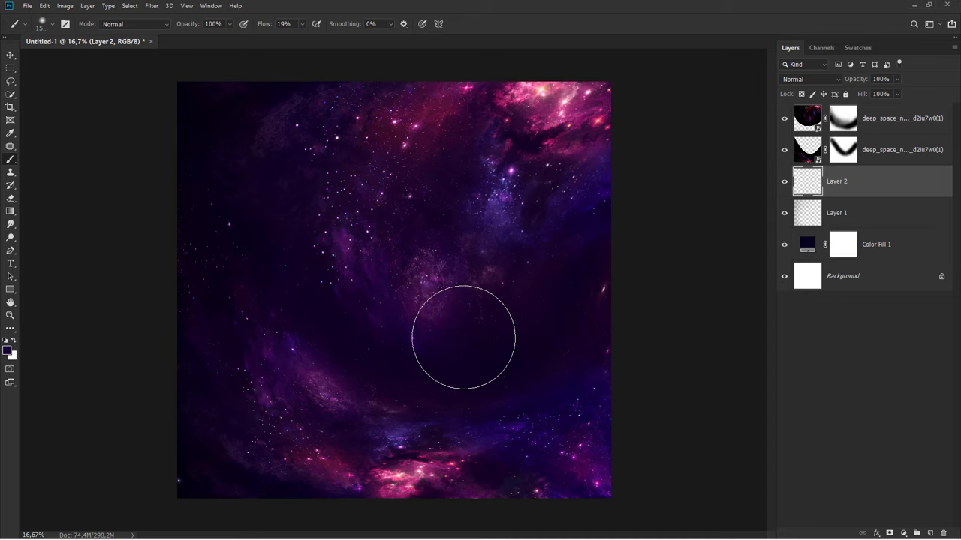
# Step: At 9% brush flow, paint soft dark purple strokes across the nebula centre on Layer 2
pyautogui.scroll(-1, 464, 337)
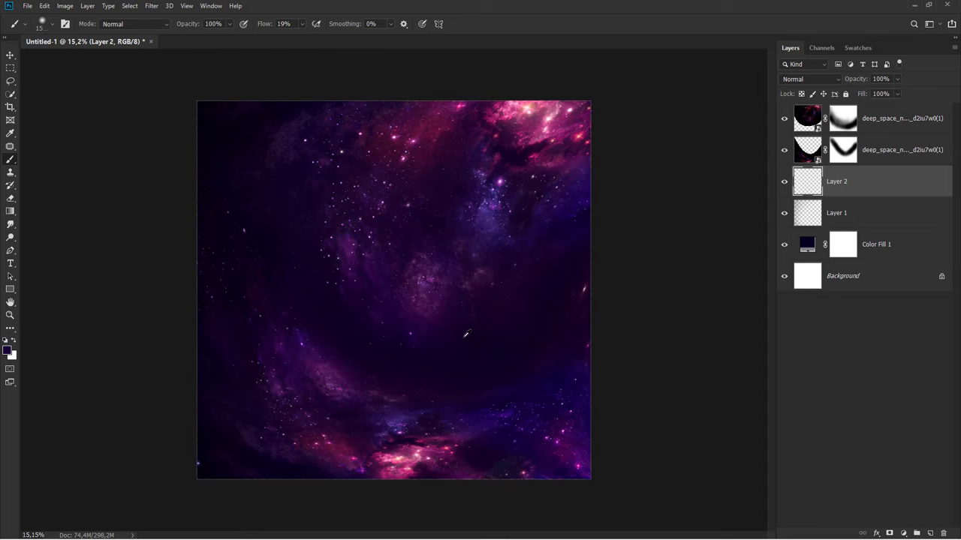
pyautogui.click(302, 25)
pyautogui.keyDown('alt'); pyautogui.rightClick(396, 251); pyautogui.keyUp('alt')
pyautogui.scroll(1, 433, 336)
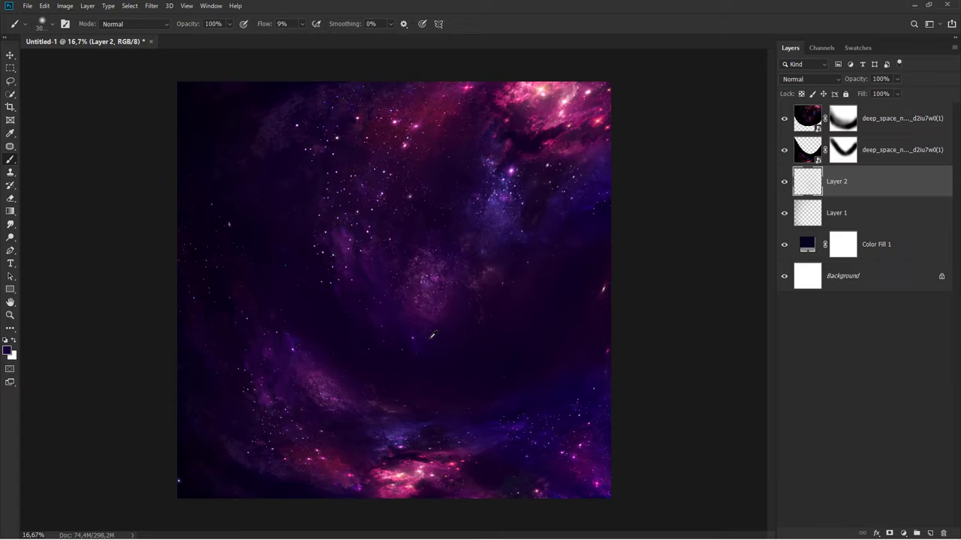
pyautogui.keyDown('alt'); pyautogui.rightClick(396, 343); pyautogui.keyUp('alt')
pyautogui.moveTo(325, 332)
pyautogui.mouseDown()
pyautogui.moveTo(438, 365)
pyautogui.moveTo(412, 287)
pyautogui.mouseUp()
pyautogui.keyDown('alt'); pyautogui.rightClick(391, 288); pyautogui.keyUp('alt')
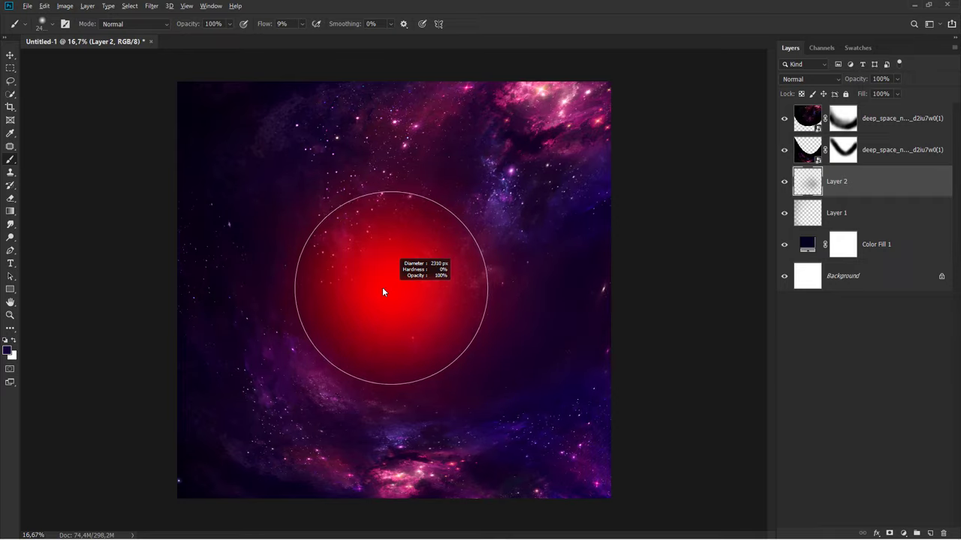
pyautogui.moveTo(270, 245)
pyautogui.mouseDown()
pyautogui.moveTo(457, 308)
pyautogui.moveTo(429, 404)
pyautogui.moveTo(443, 264)
pyautogui.mouseUp()
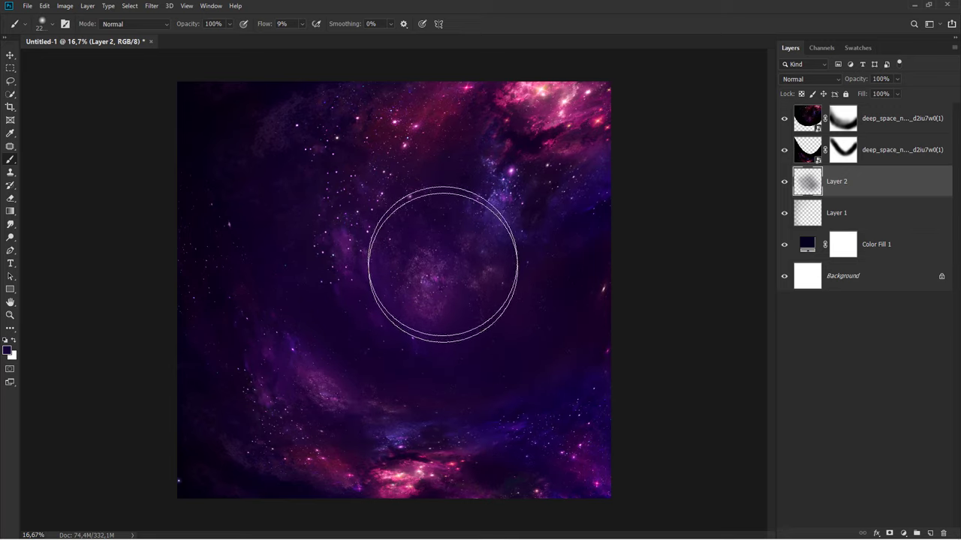
# Step: Toggle Layer 2's visibility to compare, then add an empty Layer 3 above it
pyautogui.click(784, 181)
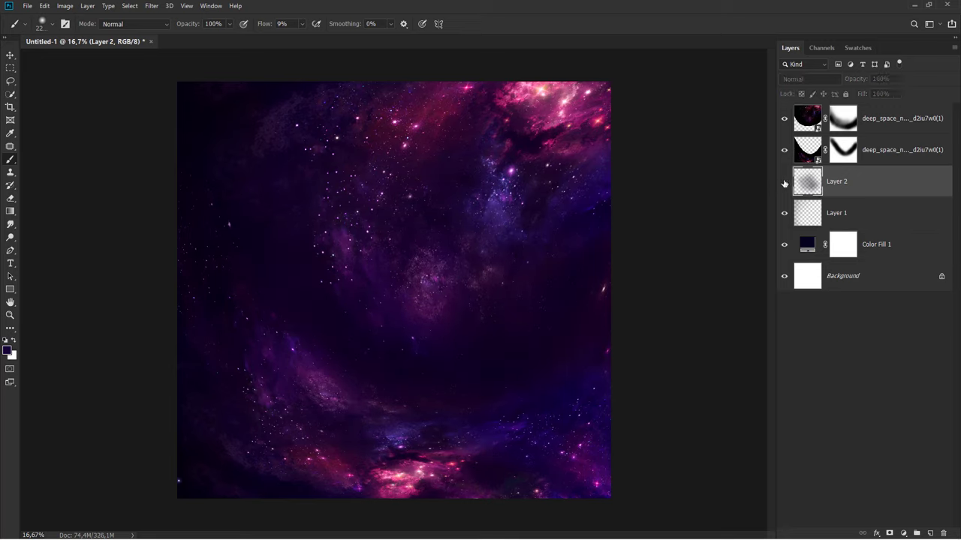
pyautogui.click(785, 182)
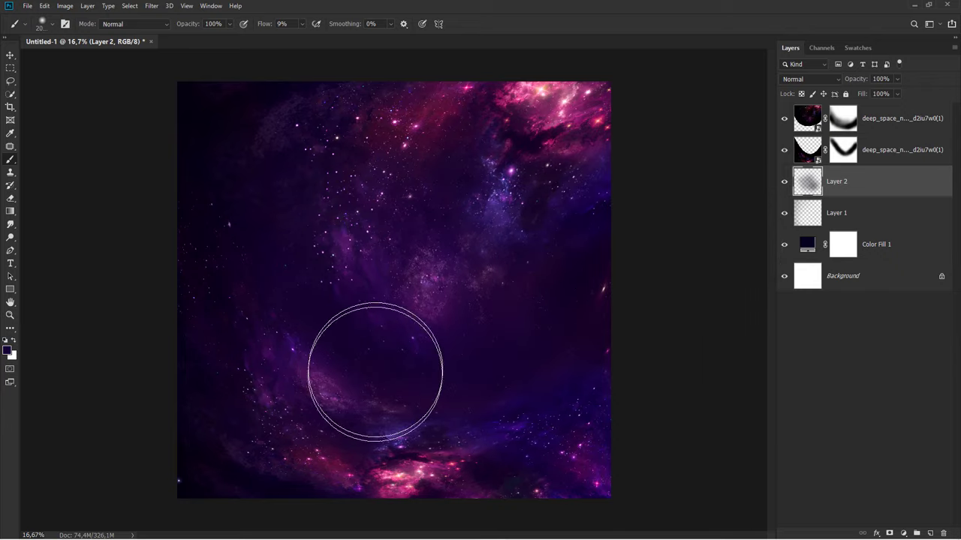
pyautogui.scroll(1, 333, 322)
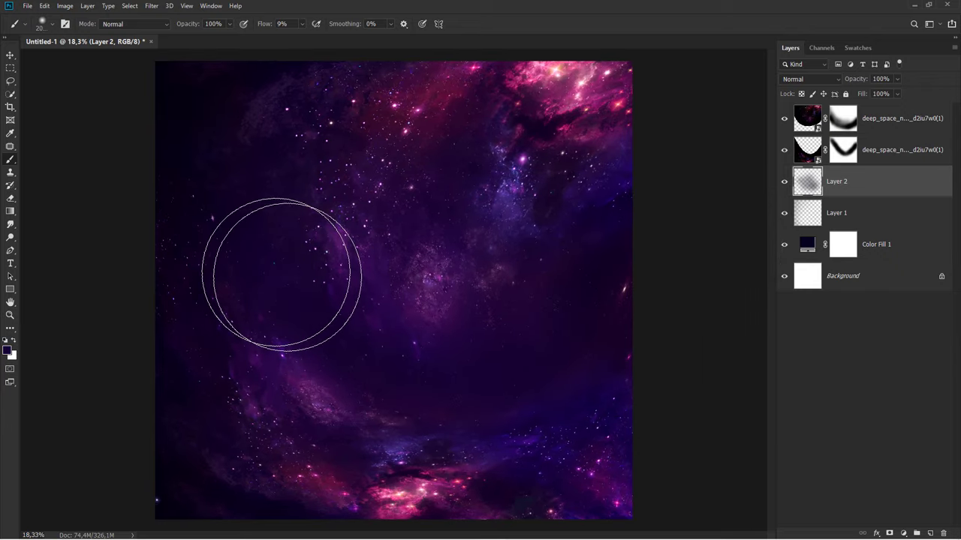
pyautogui.click(784, 183)
pyautogui.click(786, 185)
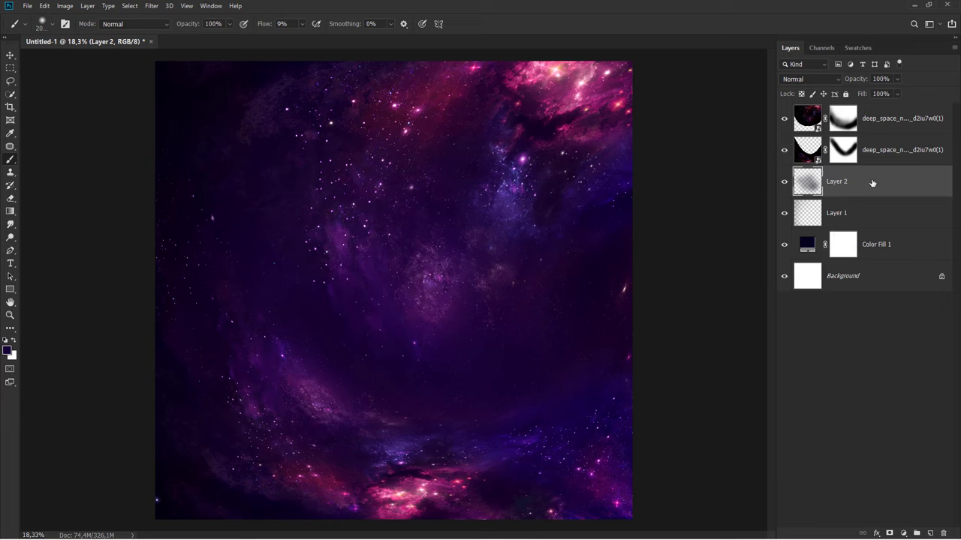
pyautogui.click(930, 533)
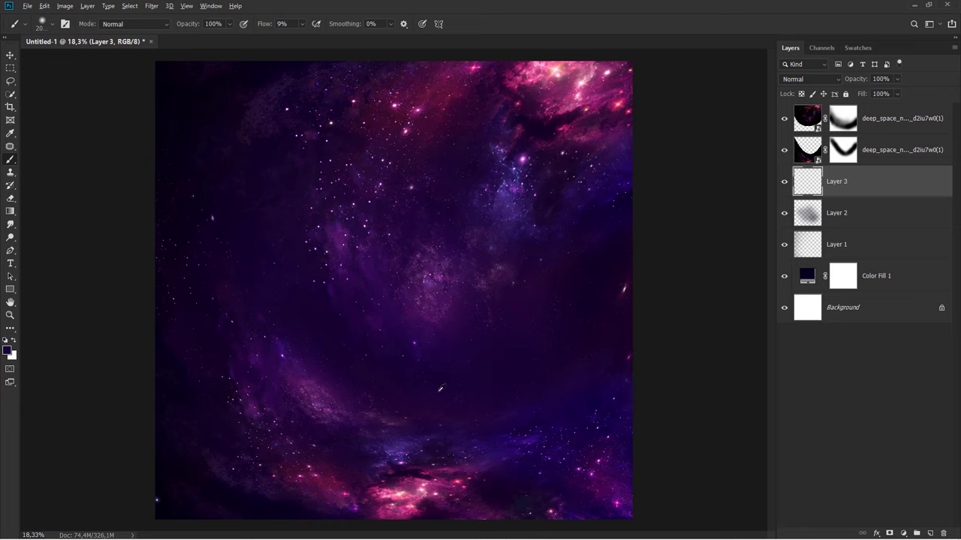
# Step: Sample a purple from the image and paint soft purple haze around the canvas centre
pyautogui.keyDown('alt'); pyautogui.click(503, 429); pyautogui.keyUp('alt')
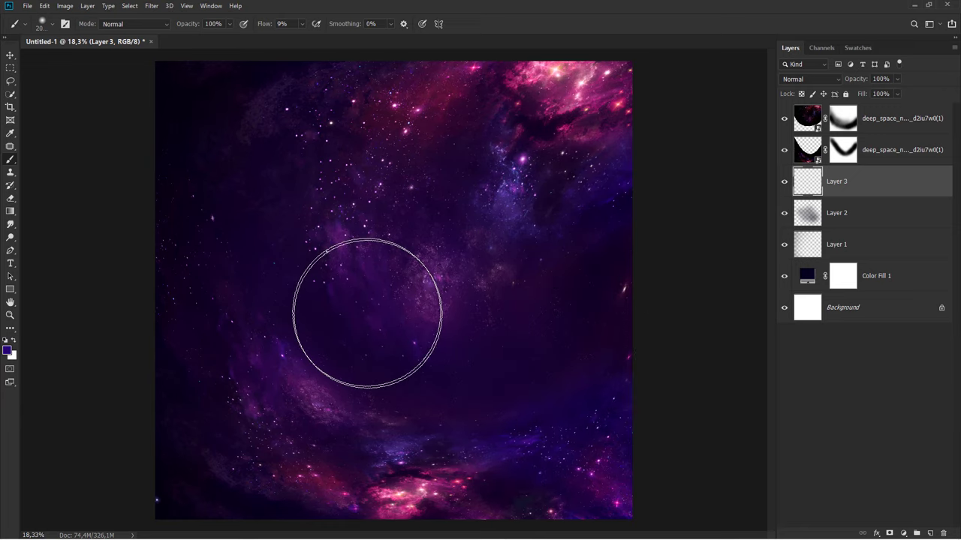
pyautogui.hotkey('ctrl', '-')
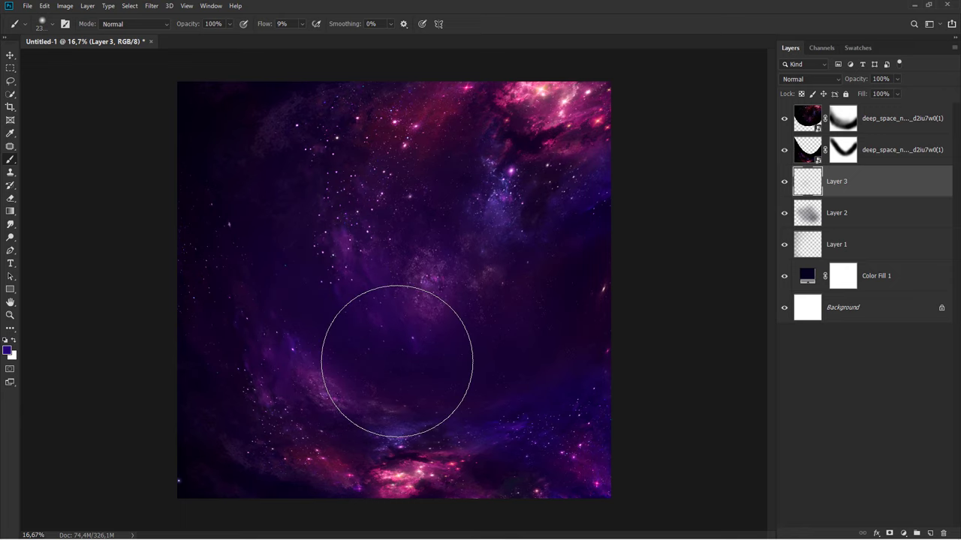
pyautogui.press('[')
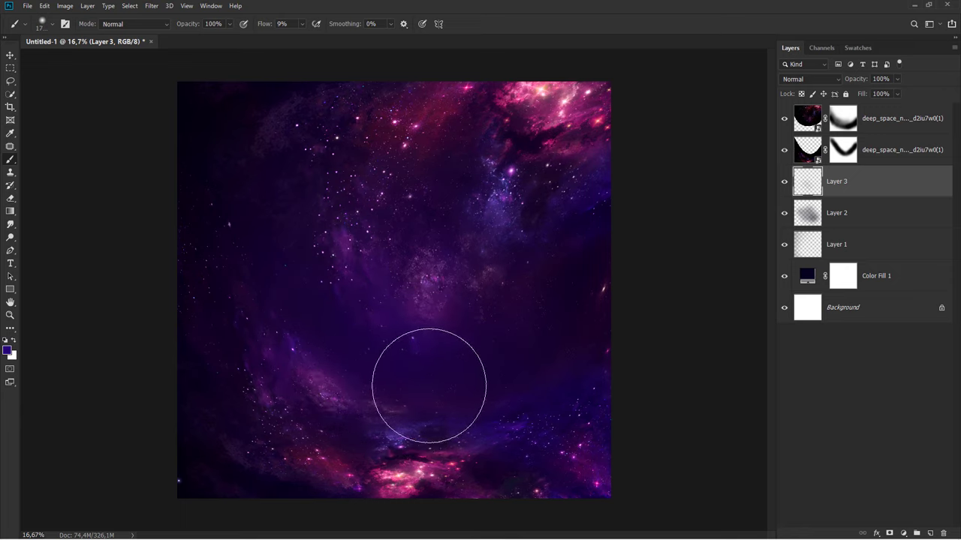
pyautogui.moveTo(397, 347); pyautogui.dragTo(298, 293)
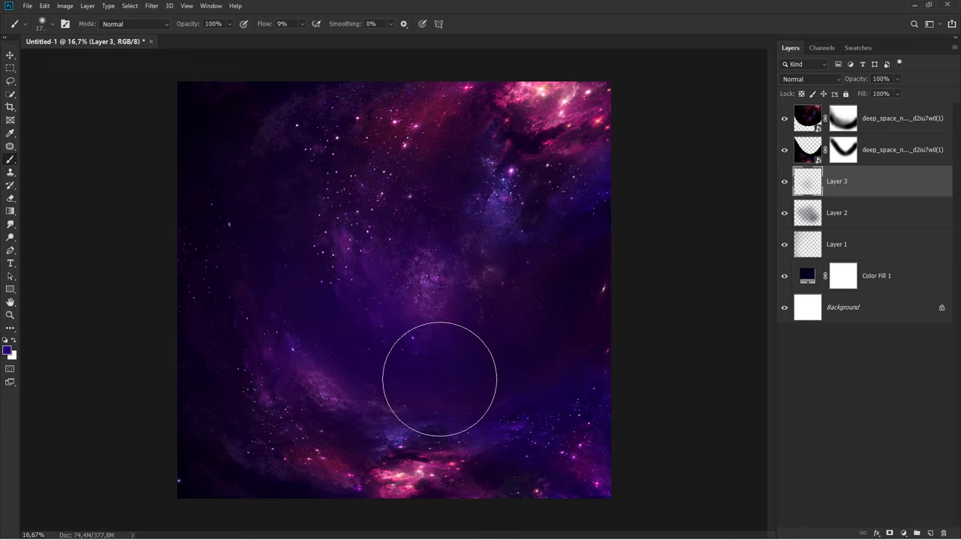
pyautogui.moveTo(471, 388)
pyautogui.mouseDown()
pyautogui.moveTo(375, 375)
pyautogui.moveTo(332, 356)
pyautogui.moveTo(433, 378)
pyautogui.moveTo(407, 405)
pyautogui.mouseUp()
pyautogui.scroll(1, 489, 359)
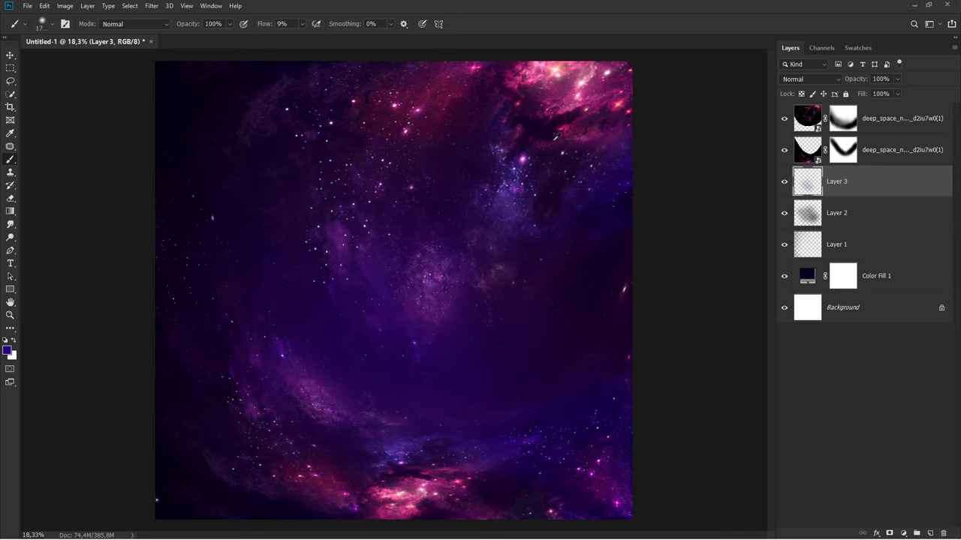
# Step: Add faint pink and purple haze across the middle and lower right, then check Layer 3
pyautogui.keyDown('alt'); pyautogui.click(573, 98); pyautogui.keyUp('alt')
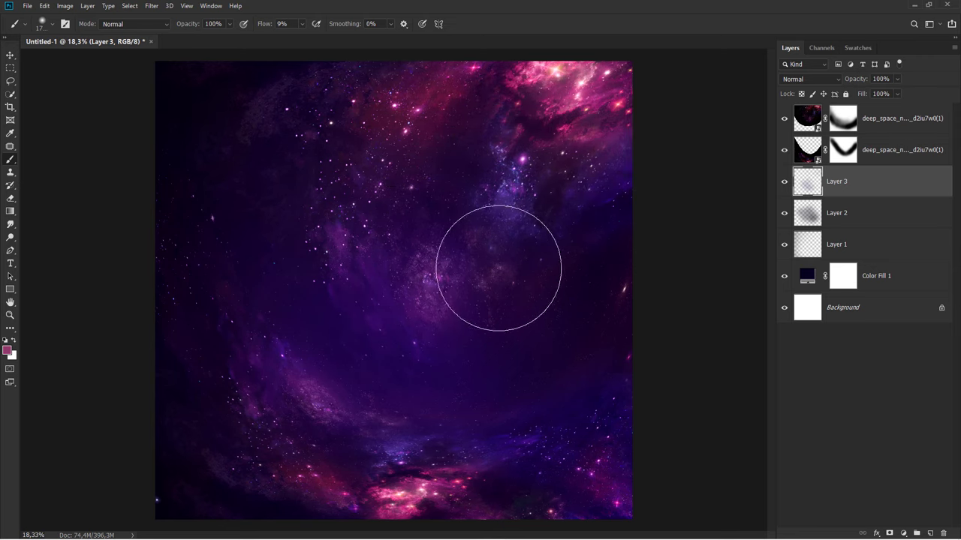
pyautogui.moveTo(497, 268); pyautogui.dragTo(454, 464)
pyautogui.keyDown('alt'); pyautogui.rightClick(321, 450); pyautogui.keyUp('alt')
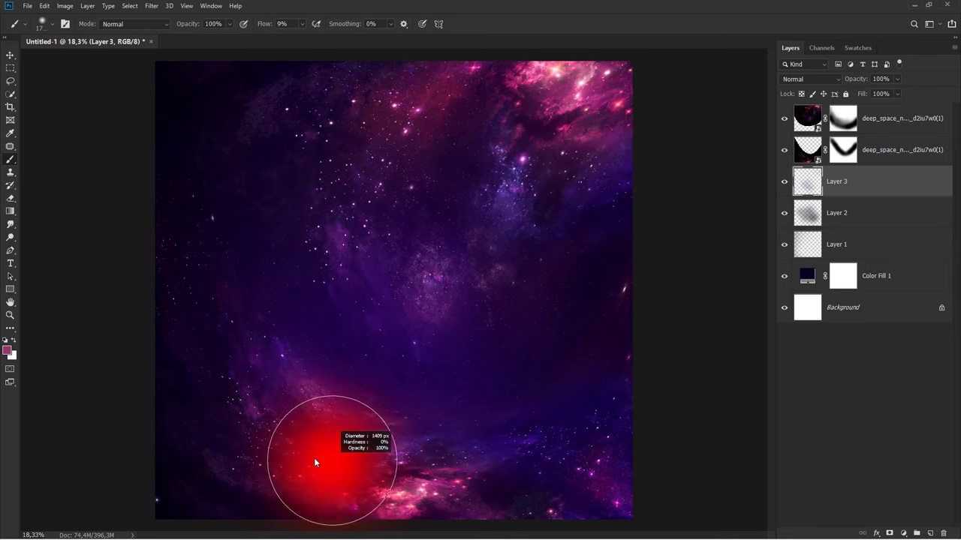
pyautogui.moveTo(523, 440); pyautogui.dragTo(579, 410)
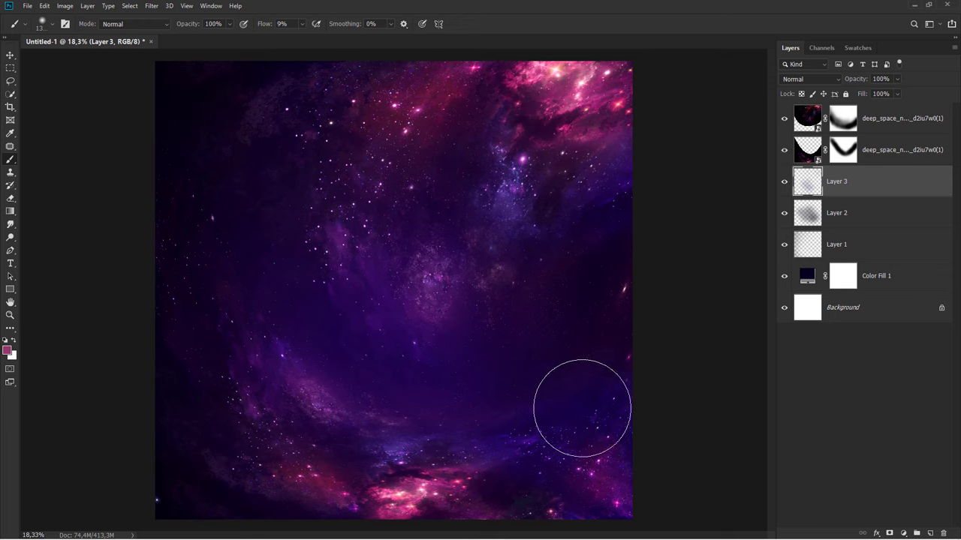
pyautogui.keyDown('alt'); pyautogui.click(450, 305); pyautogui.keyUp('alt')
pyautogui.moveTo(446, 296); pyautogui.dragTo(515, 276)
pyautogui.hotkey('ctrl', '-')
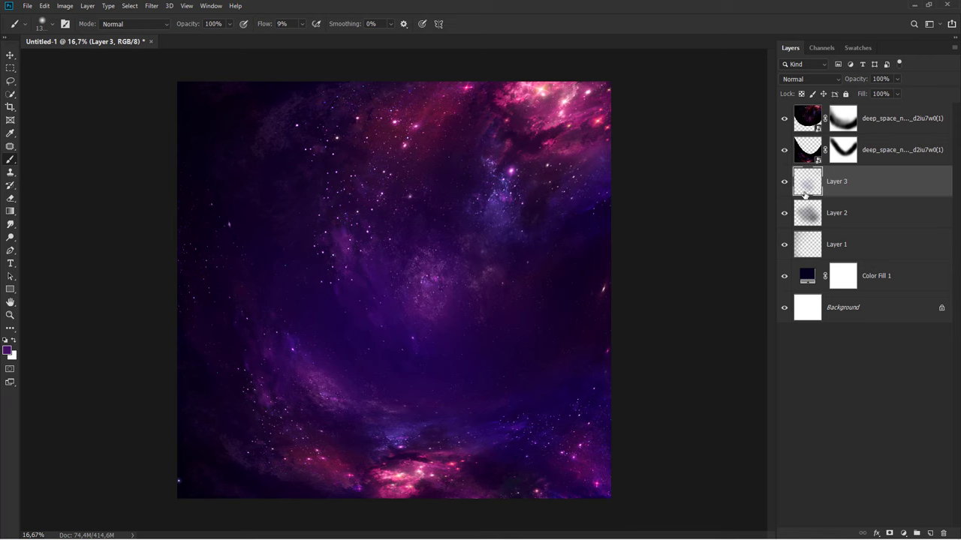
pyautogui.click(785, 184)
pyautogui.hotkey('ctrl', '+')
# Step: Drag the suited man cutout from File Explorer into the composition above the top nebula layer
pyautogui.press('v')
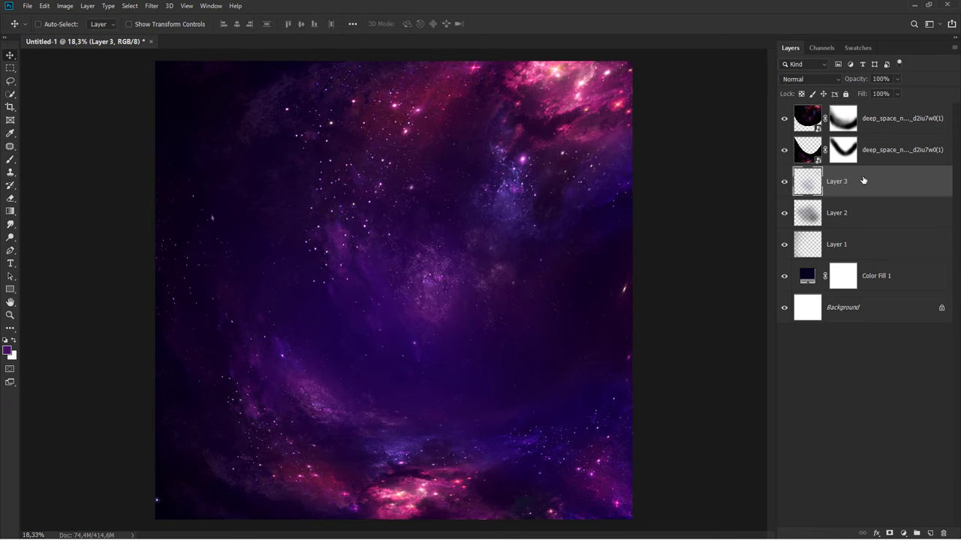
pyautogui.click(868, 121)
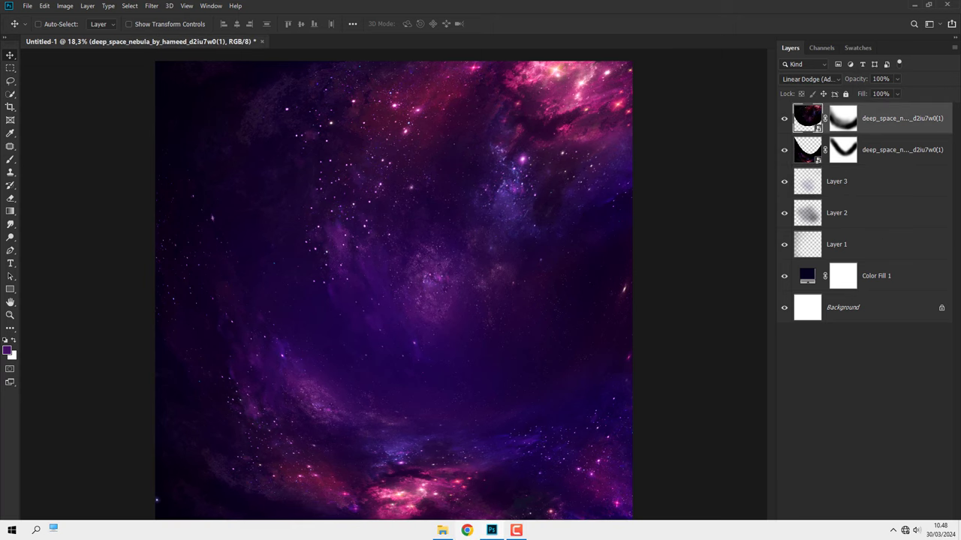
pyautogui.click(445, 532)
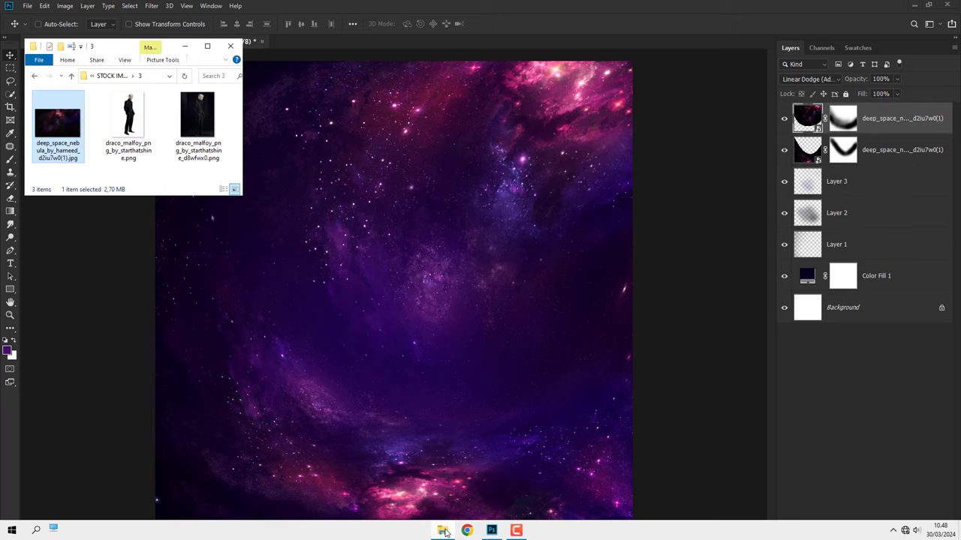
pyautogui.click(137, 141)
pyautogui.moveTo(137, 141); pyautogui.dragTo(383, 324)
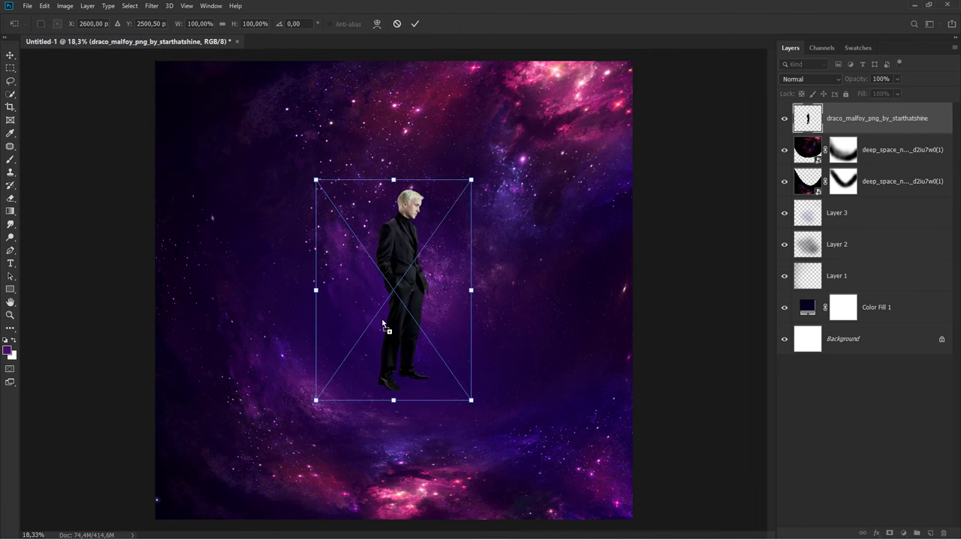
# Step: Move the man down and enlarge him to about 136.81% so he stands on the pink glow
pyautogui.moveTo(400, 242); pyautogui.dragTo(397, 351)
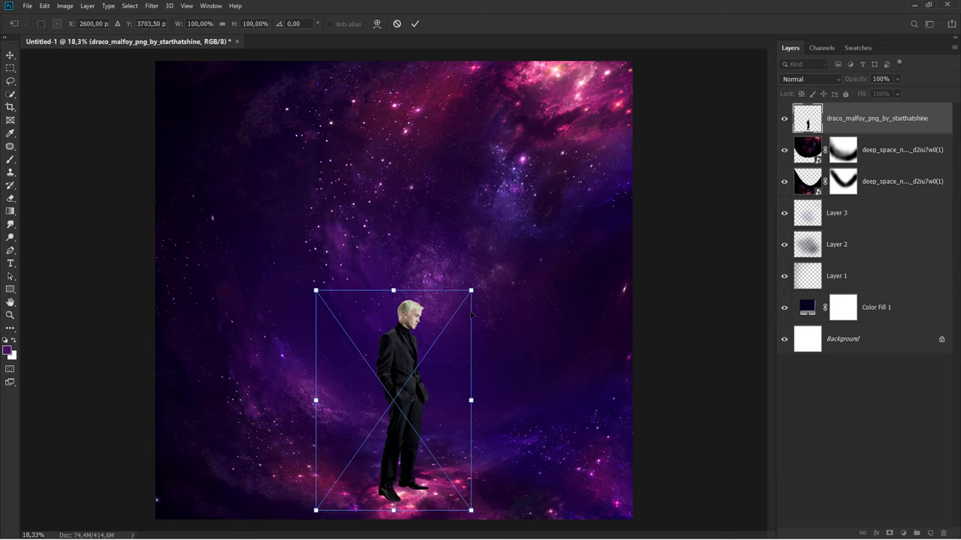
pyautogui.moveTo(473, 290); pyautogui.dragTo(570, 235)
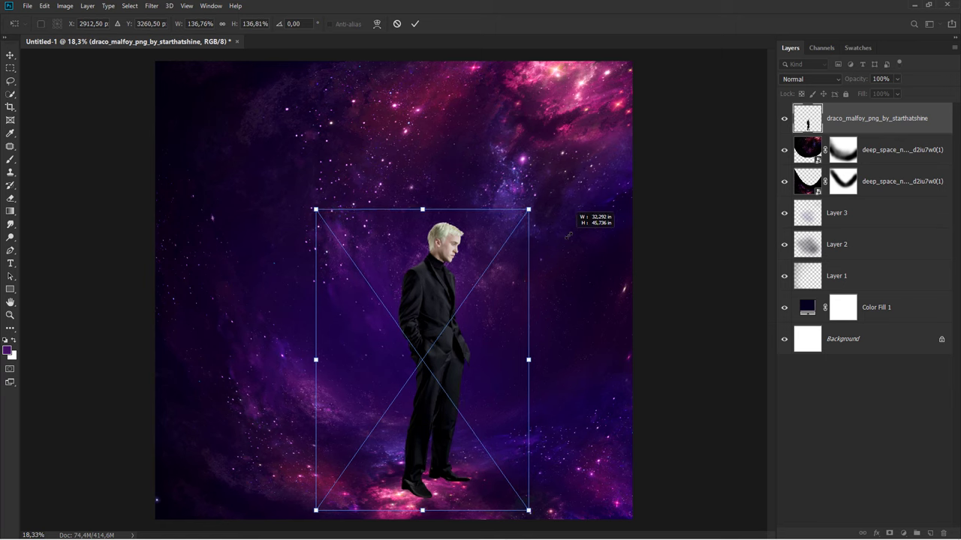
pyautogui.moveTo(570, 234); pyautogui.dragTo(569, 237)
pyautogui.moveTo(466, 297); pyautogui.dragTo(439, 304)
pyautogui.press('Return')
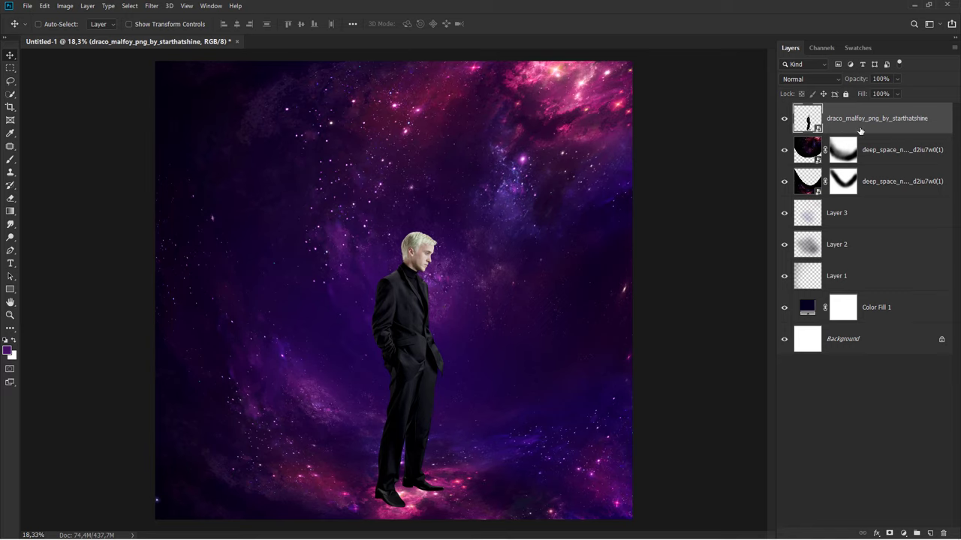
# Step: Add a Color Balance layer clipped to the man, pushing midtones toward magenta and blue
pyautogui.click(905, 534)
pyautogui.click(905, 448)
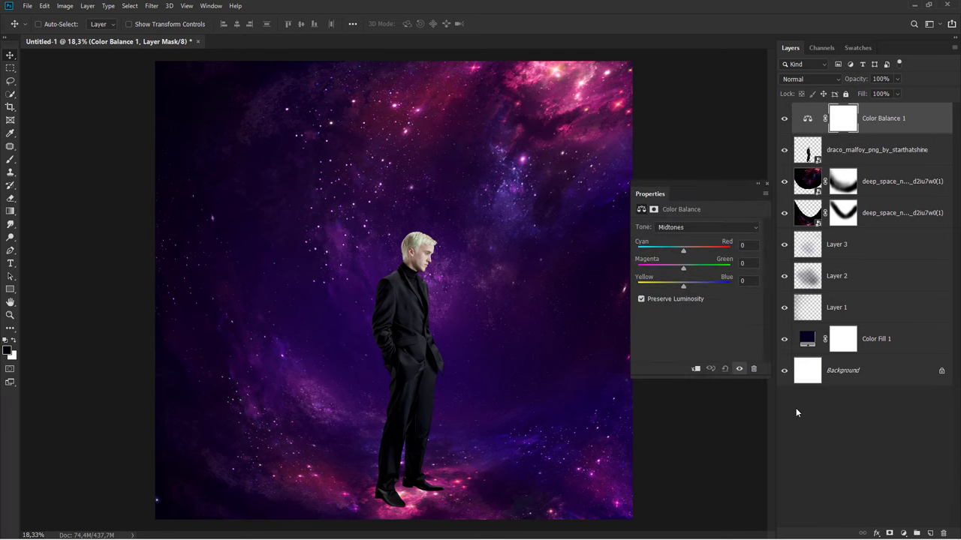
pyautogui.click(696, 370)
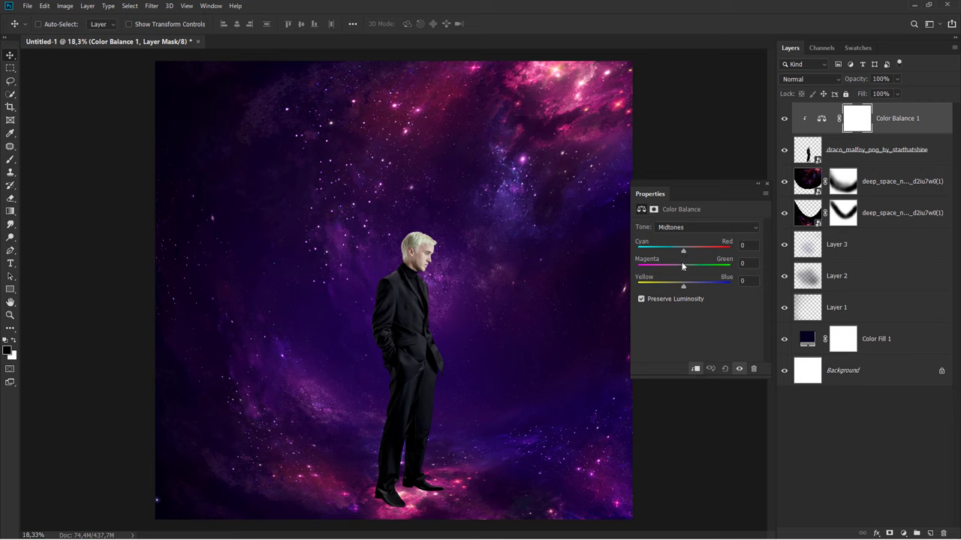
pyautogui.moveTo(683, 266); pyautogui.dragTo(669, 271)
pyautogui.moveTo(683, 286); pyautogui.dragTo(690, 288)
# Step: Set the Color Balance highlights to −25 magenta and +35 blue
pyautogui.click(692, 227)
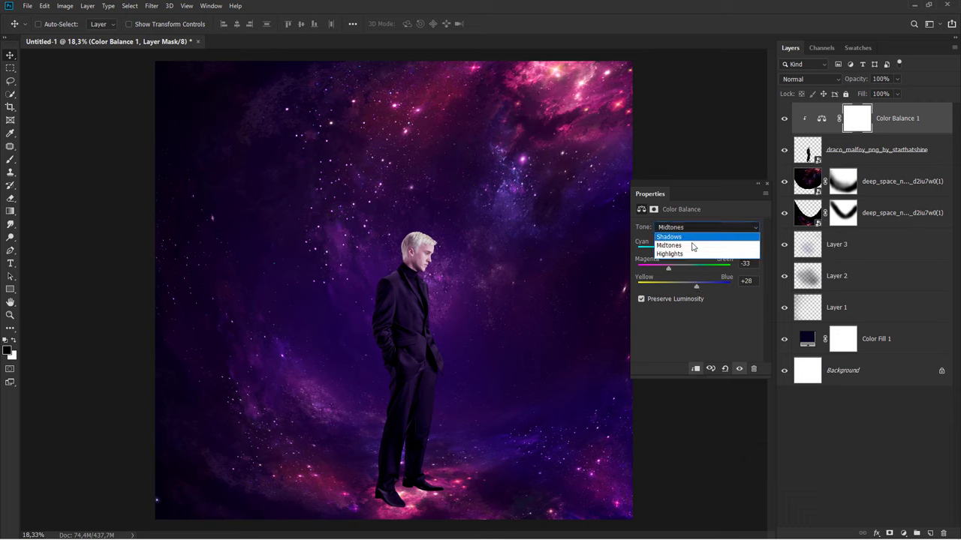
pyautogui.click(693, 254)
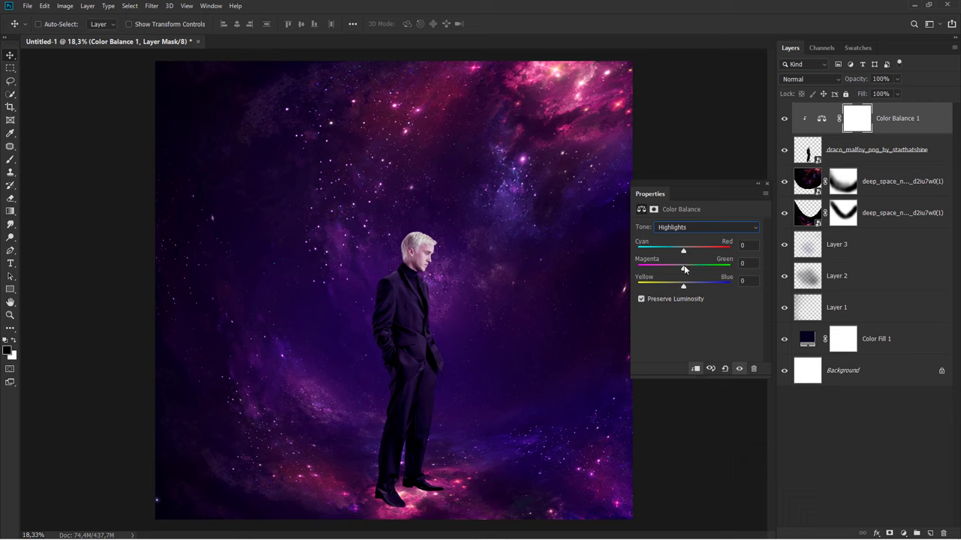
pyautogui.moveTo(683, 266); pyautogui.dragTo(674, 269)
pyautogui.moveTo(686, 288); pyautogui.dragTo(698, 289)
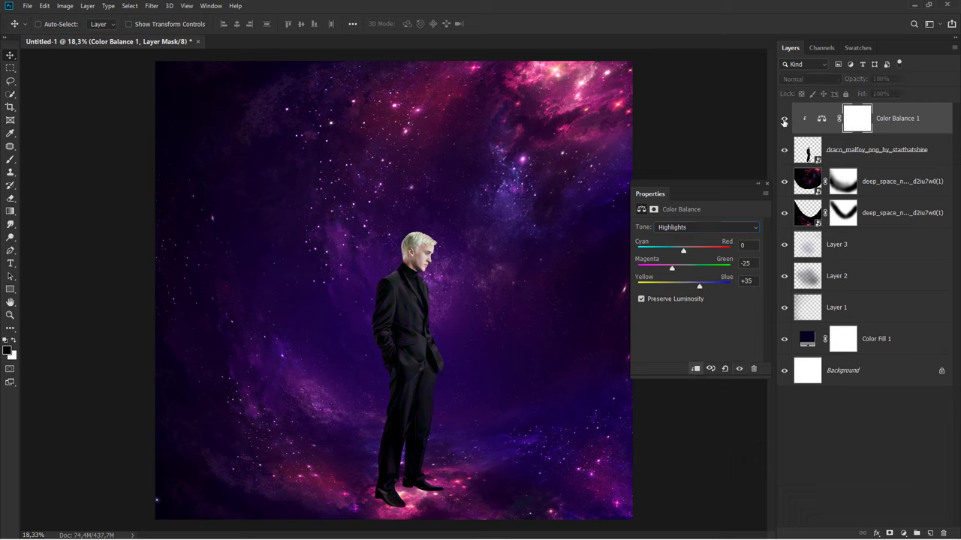
pyautogui.click(879, 126)
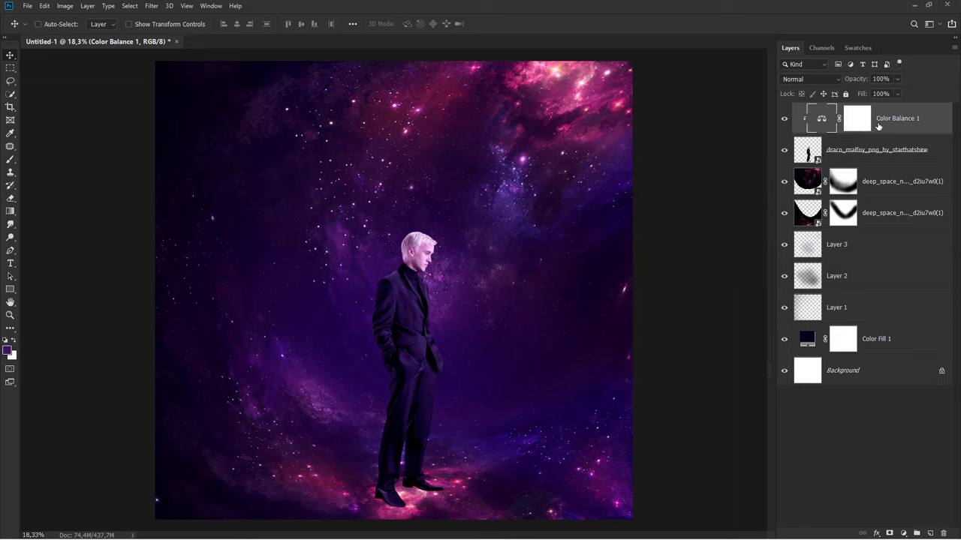
pyautogui.click(881, 178)
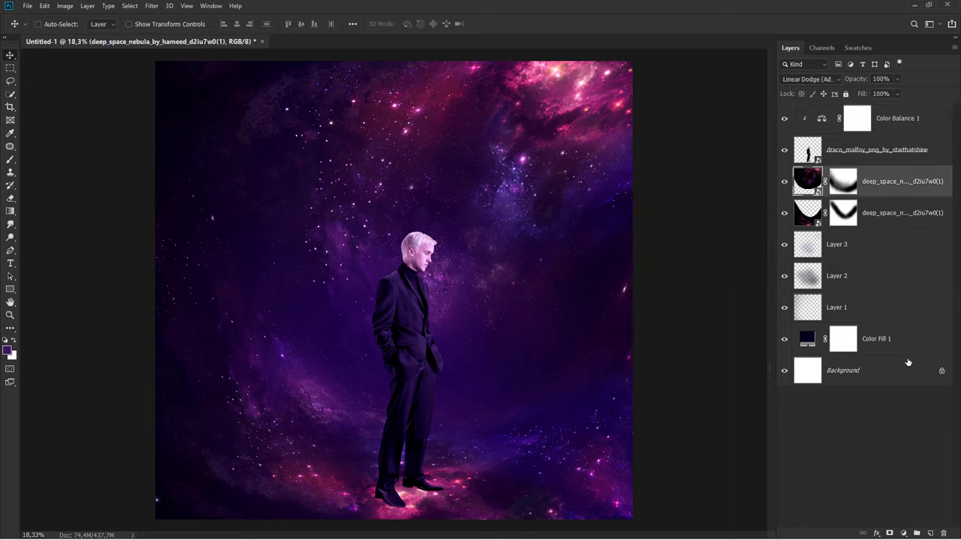
# Step: Add a new 'white' layer and set up a small soft white brush
pyautogui.click(930, 533)
pyautogui.write('white')
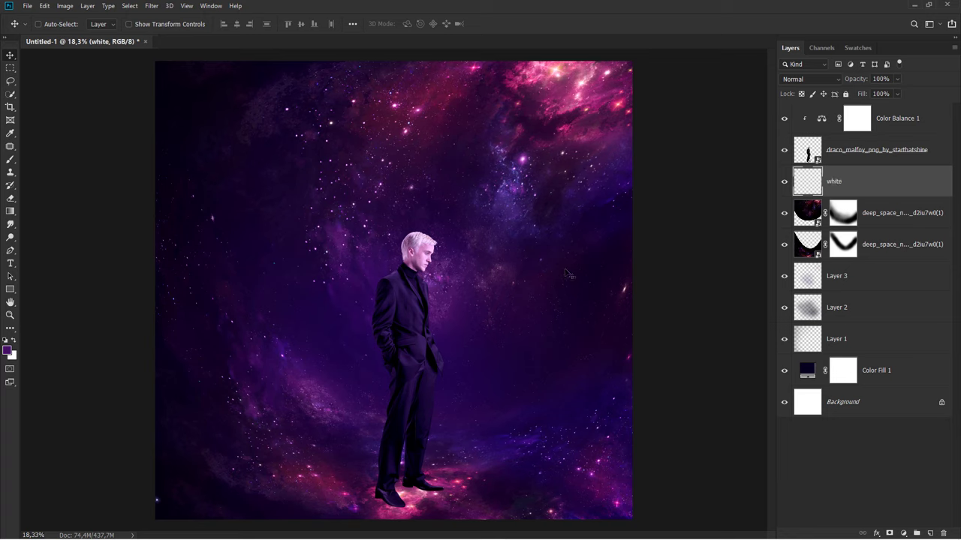
pyautogui.moveTo(10, 159); pyautogui.dragTo(45, 159)
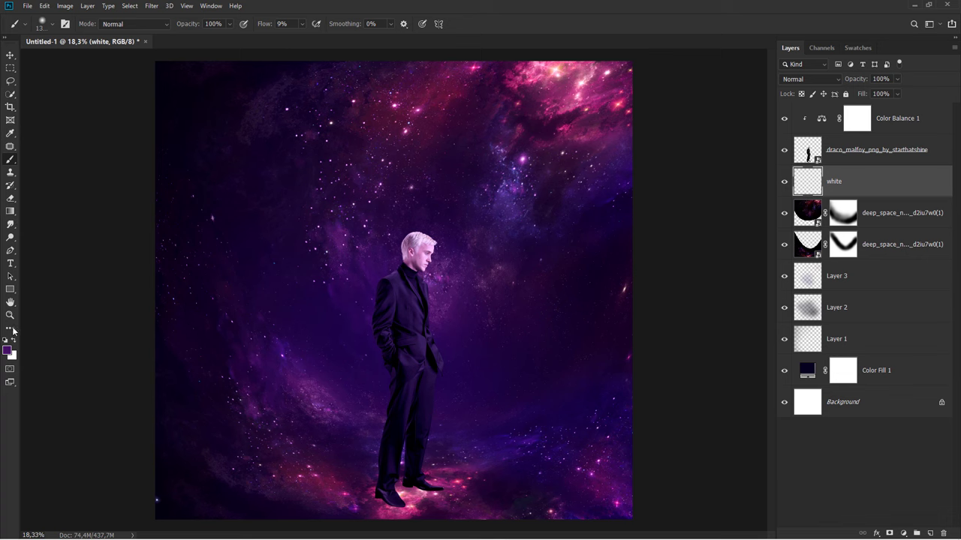
pyautogui.scroll(3, 375, 390)
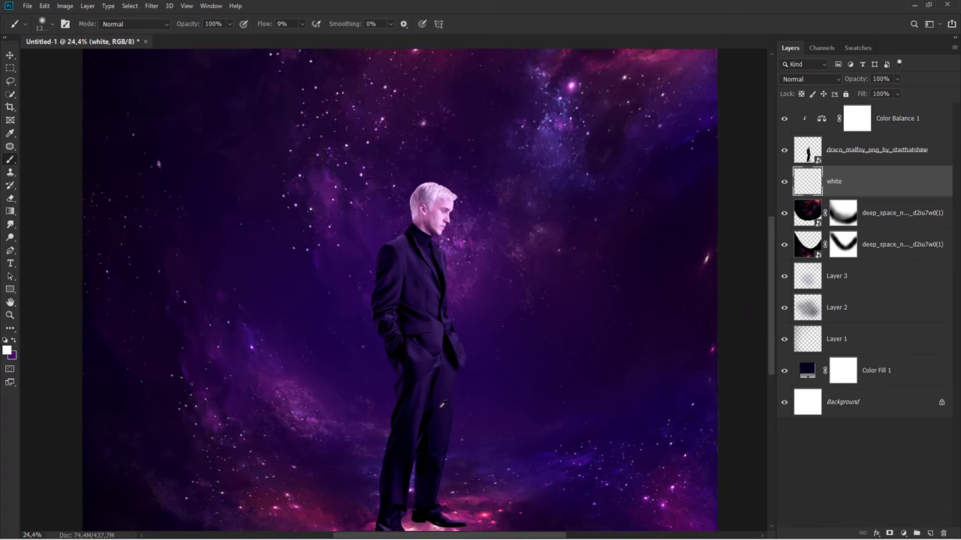
pyautogui.scroll(1, 409, 398)
pyautogui.scroll(2, 403, 390)
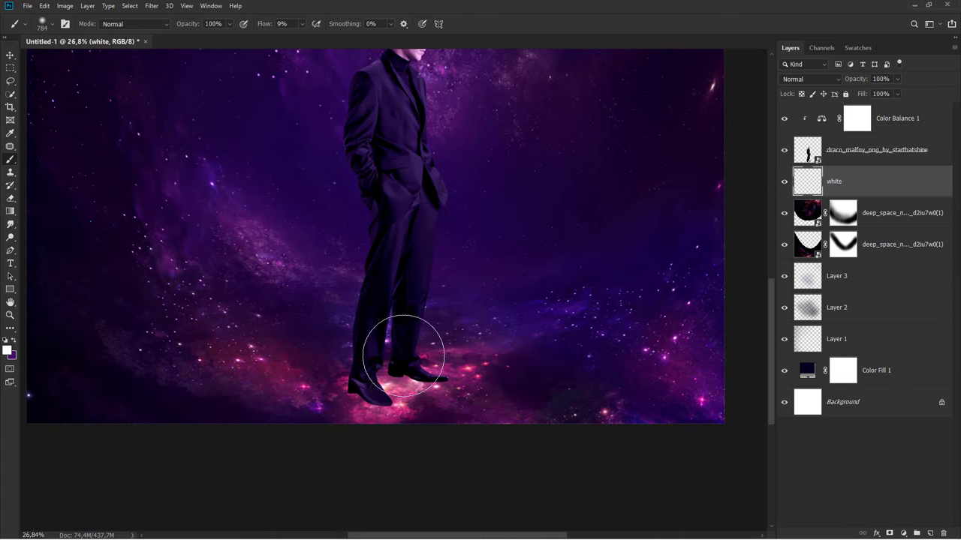
pyautogui.scroll(2, 403, 390)
pyautogui.scroll(2, 403, 391)
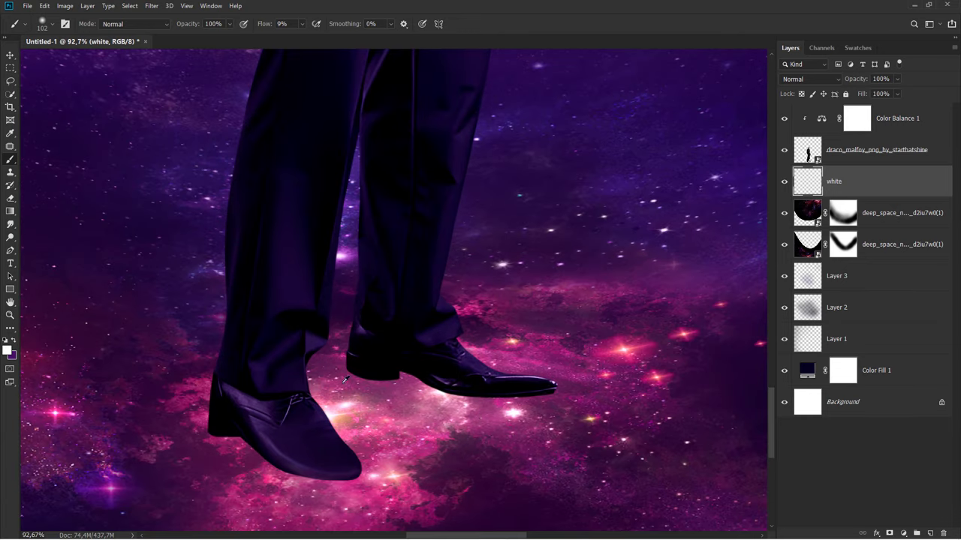
pyautogui.scroll(2, 373, 386)
pyautogui.moveTo(345, 223); pyautogui.dragTo(293, 139)
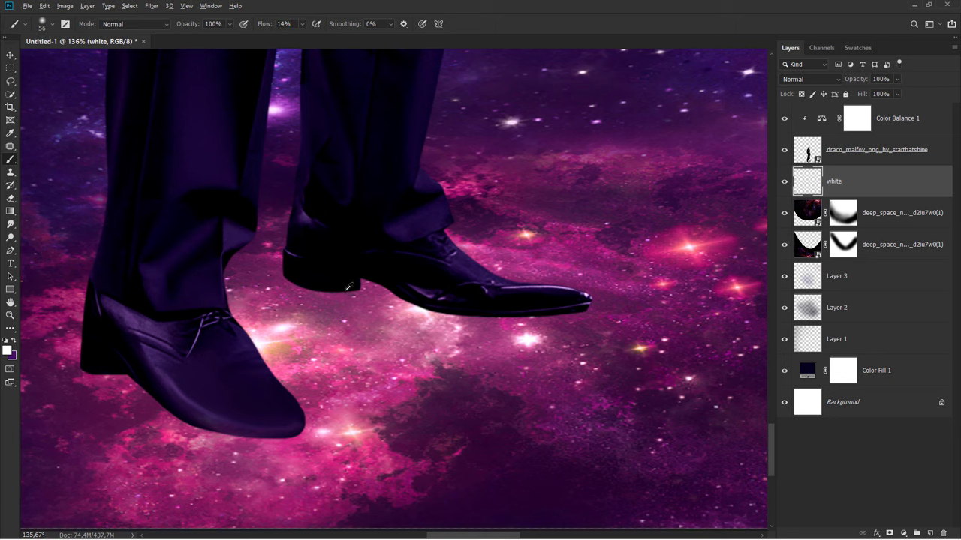
pyautogui.moveTo(348, 286)
pyautogui.mouseDown()
pyautogui.moveTo(324, 286)
pyautogui.moveTo(350, 281)
pyautogui.moveTo(487, 311)
pyautogui.moveTo(577, 305)
pyautogui.moveTo(491, 313)
pyautogui.moveTo(293, 280)
pyautogui.moveTo(472, 305)
pyautogui.moveTo(563, 305)
pyautogui.moveTo(428, 304)
pyautogui.moveTo(294, 276)
pyautogui.moveTo(438, 221)
pyautogui.mouseUp()
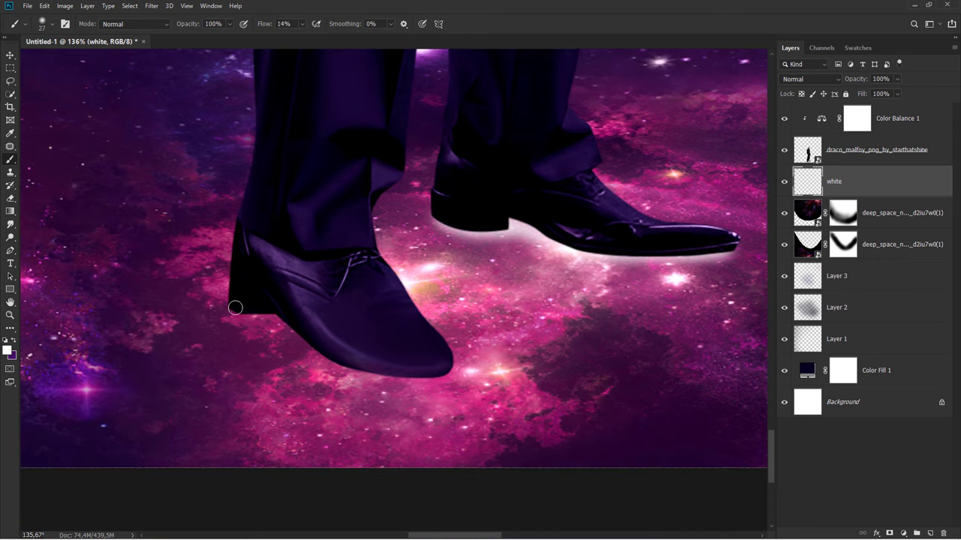
# Step: Paint a soft white glow along the shoe soles toward the heel, then fit the image on screen
pyautogui.moveTo(293, 328)
pyautogui.mouseDown()
pyautogui.moveTo(334, 359)
pyautogui.moveTo(438, 375)
pyautogui.mouseUp()
pyautogui.press(']')
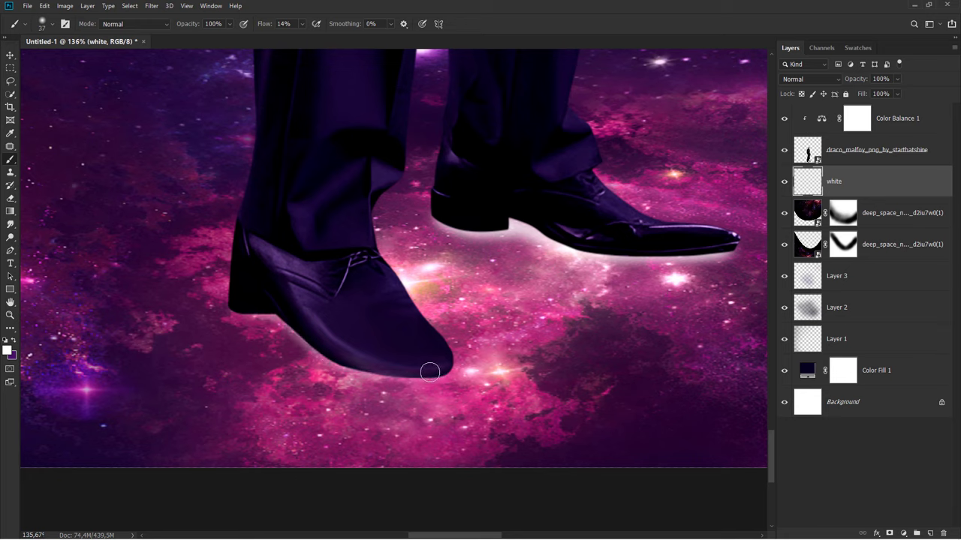
pyautogui.moveTo(378, 372); pyautogui.dragTo(266, 316)
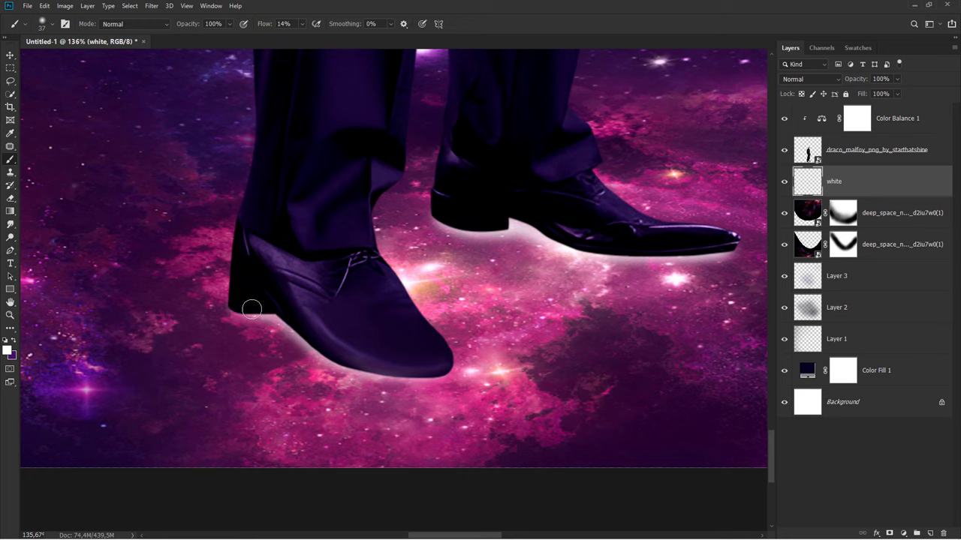
pyautogui.moveTo(278, 318)
pyautogui.mouseDown()
pyautogui.moveTo(375, 369)
pyautogui.moveTo(441, 377)
pyautogui.mouseUp()
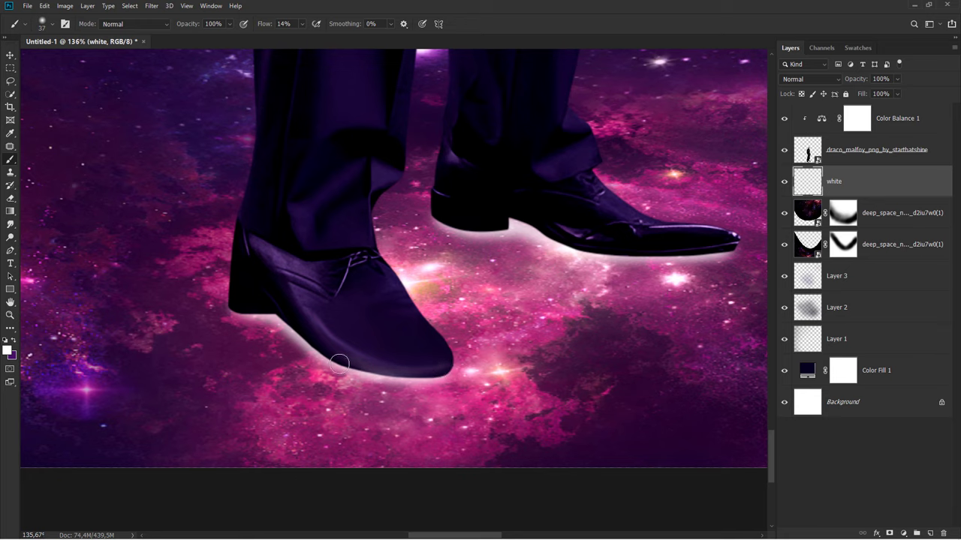
pyautogui.moveTo(339, 364); pyautogui.dragTo(271, 315)
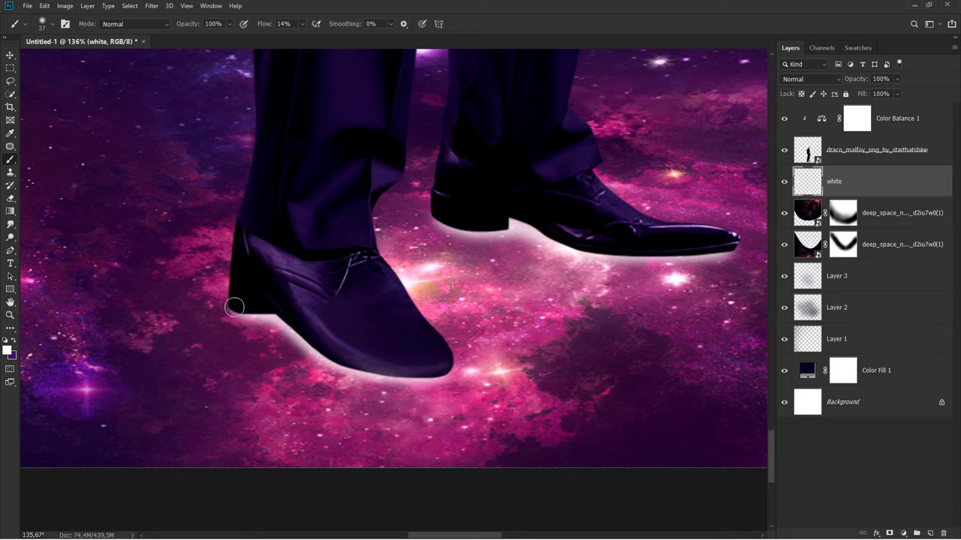
pyautogui.scroll(-3, 445, 368)
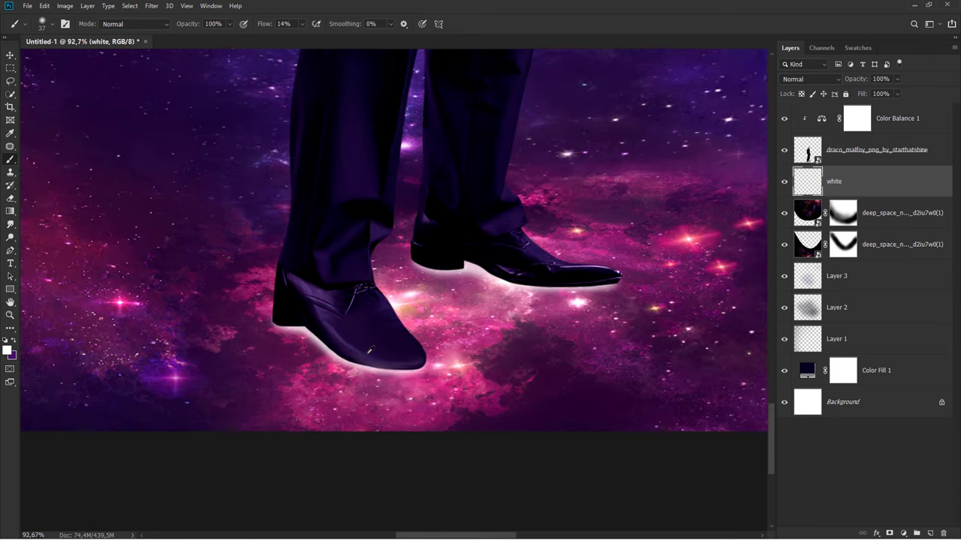
pyautogui.scroll(-3, 446, 338)
pyautogui.scroll(-2, 448, 281)
pyautogui.hotkey('ctrl', '0')
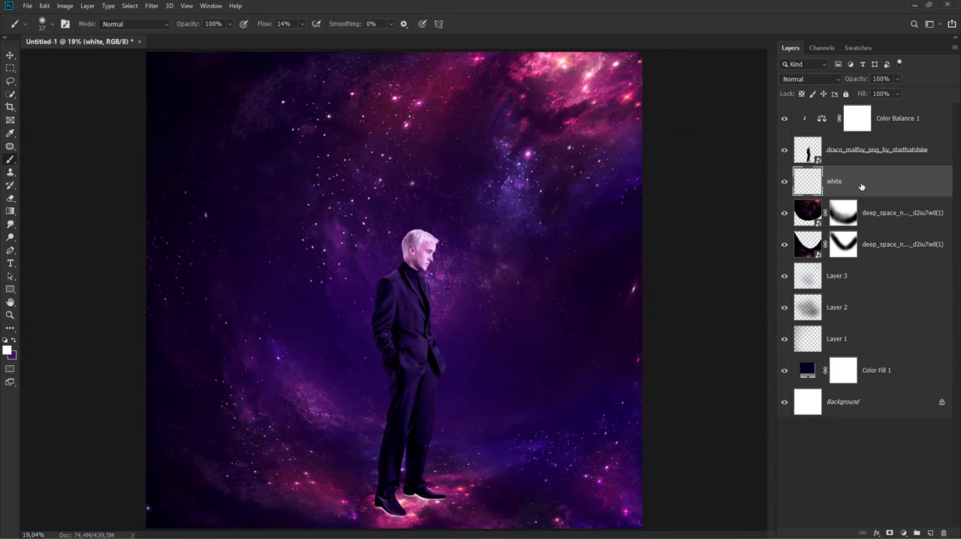
# Step: Add a Hue/Saturation adjustment above Color Balance 1, clipped to the man
pyautogui.click(886, 128)
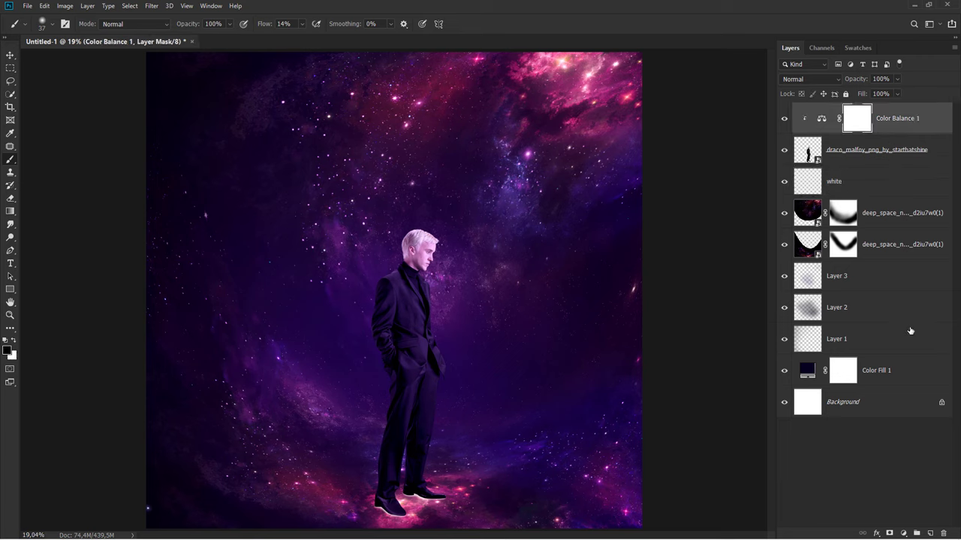
pyautogui.click(904, 532)
pyautogui.click(904, 448)
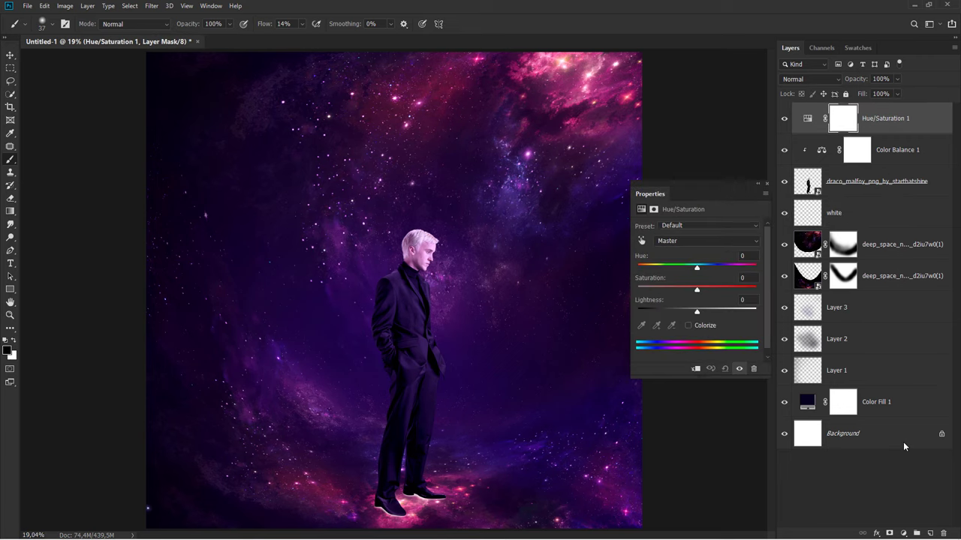
pyautogui.click(696, 370)
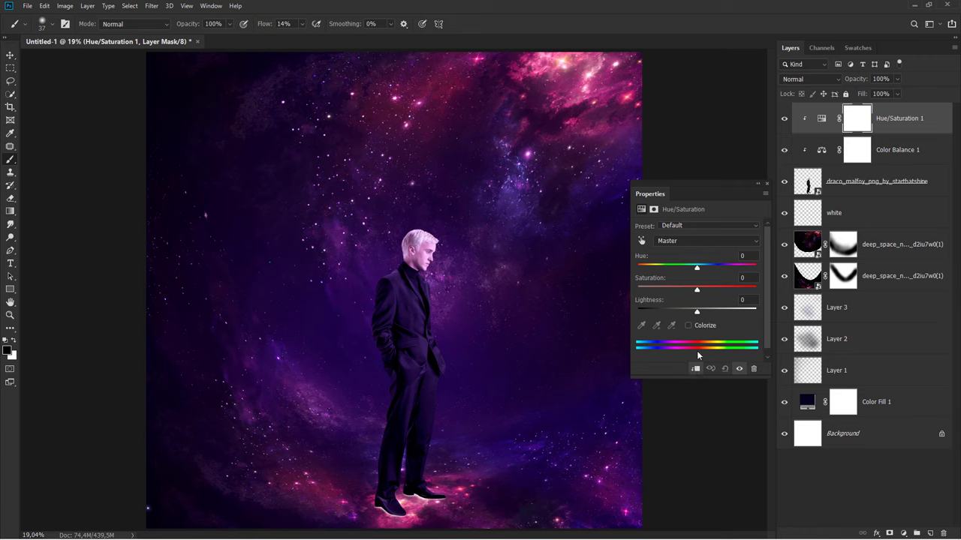
# Step: Colorize the figure pink with Hue 333, Saturation 48 and Lightness +41
pyautogui.click(689, 325)
pyautogui.moveTo(697, 311); pyautogui.dragTo(718, 313)
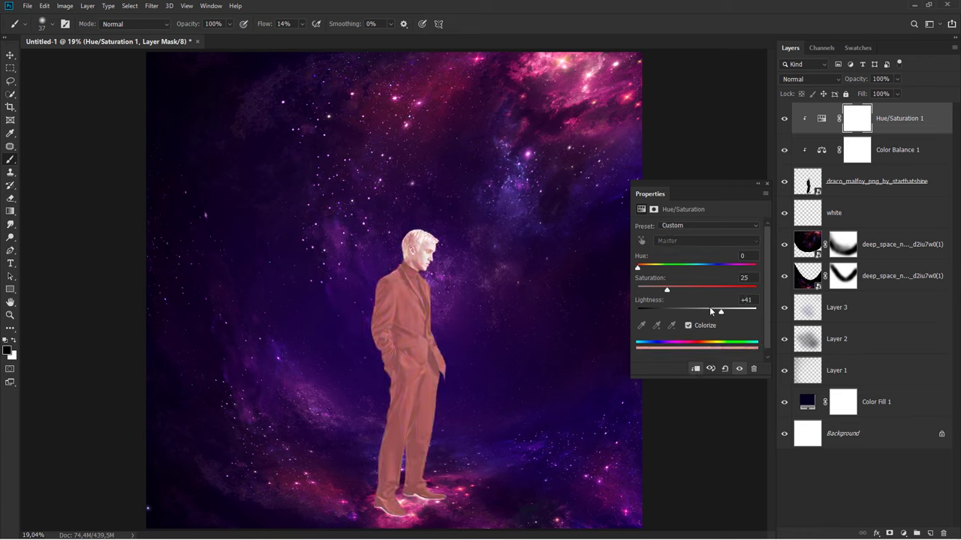
pyautogui.moveTo(671, 289); pyautogui.dragTo(696, 291)
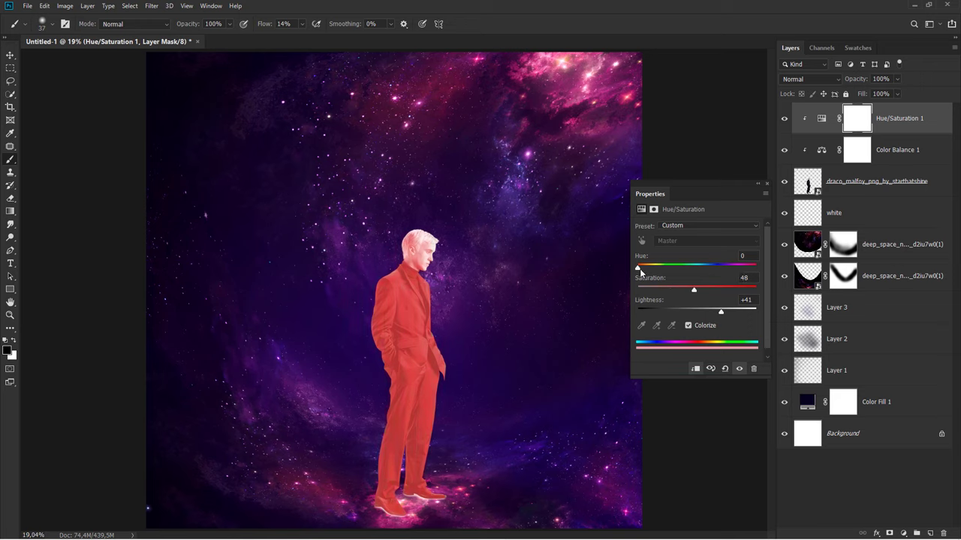
pyautogui.moveTo(638, 268); pyautogui.dragTo(737, 278)
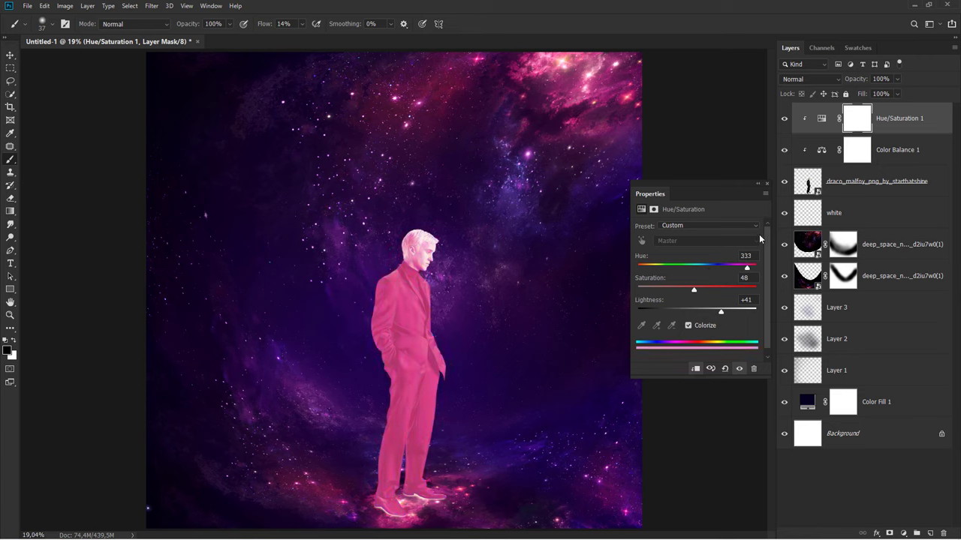
pyautogui.click(766, 184)
pyautogui.hotkey('ctrl', '2')
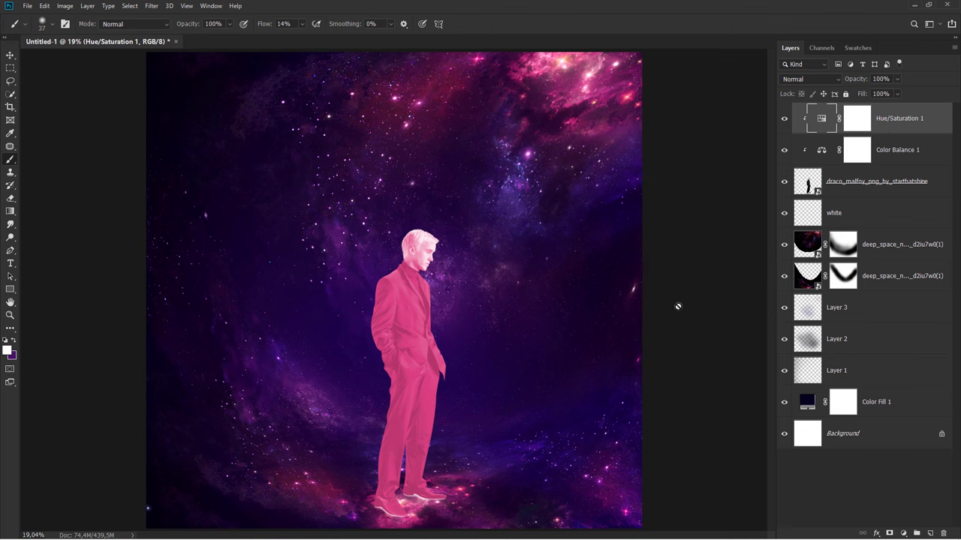
pyautogui.scroll(8, 408, 502)
pyautogui.scroll(-2, 407, 501)
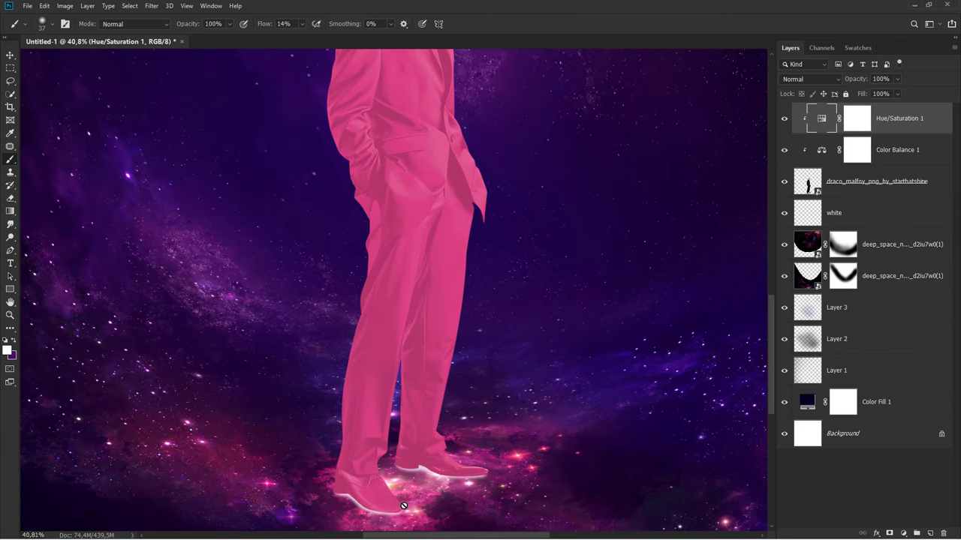
# Step: Split the Hue/Saturation 1 layer's This Layer black Blend If point to 0/126
pyautogui.rightClick(880, 128)
pyautogui.click(875, 134)
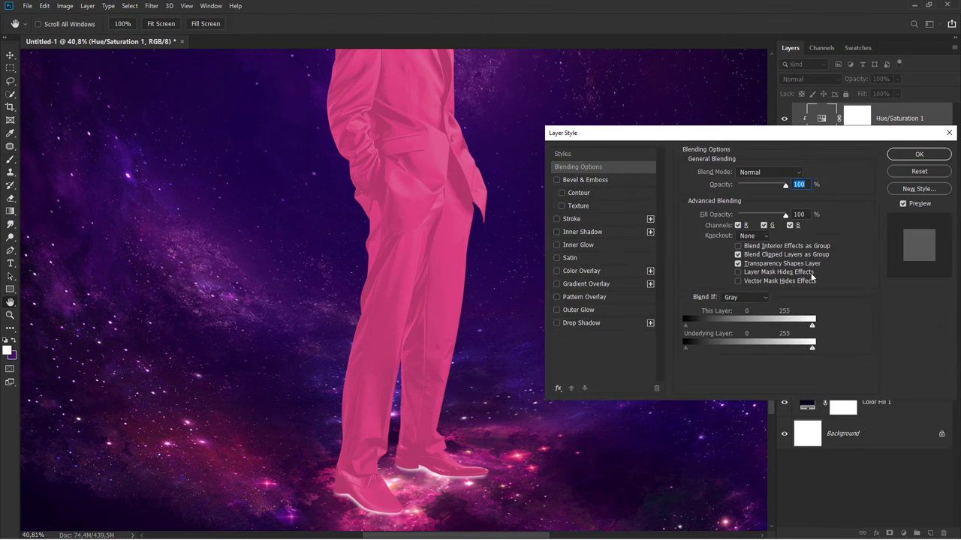
pyautogui.moveTo(686, 326); pyautogui.dragTo(751, 329)
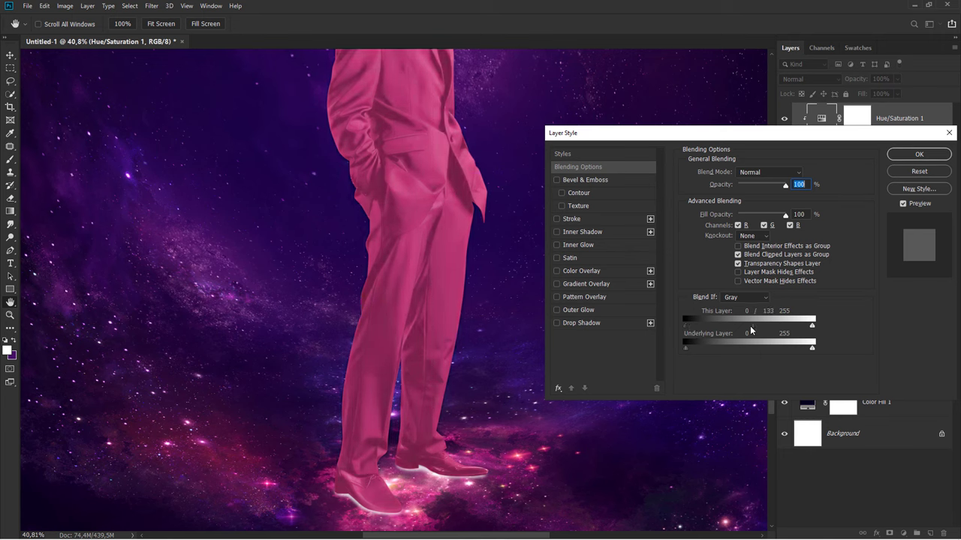
pyautogui.moveTo(749, 328); pyautogui.dragTo(748, 328)
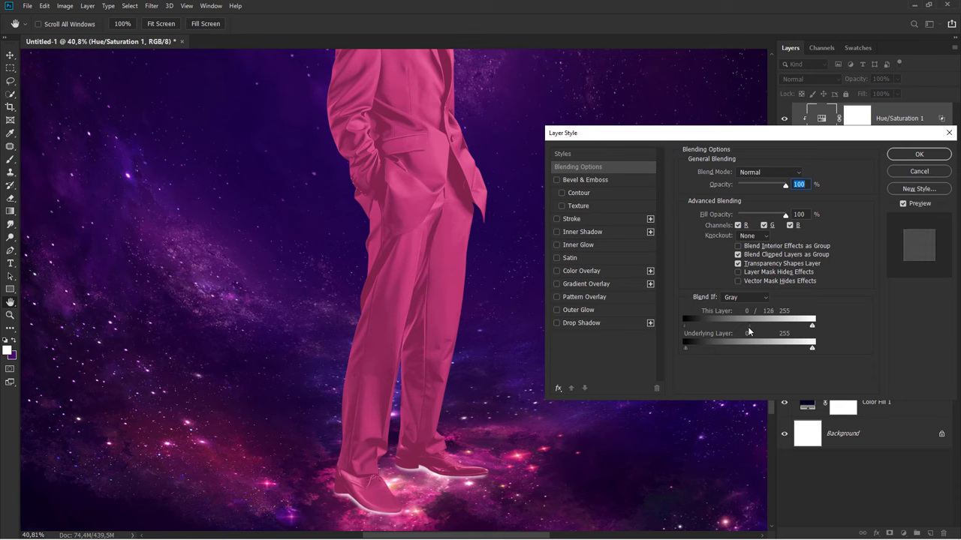
pyautogui.click(903, 203)
# Step: Confirm the blending options and invert the Hue/Saturation 1 mask to black, hiding the tint
pyautogui.click(914, 158)
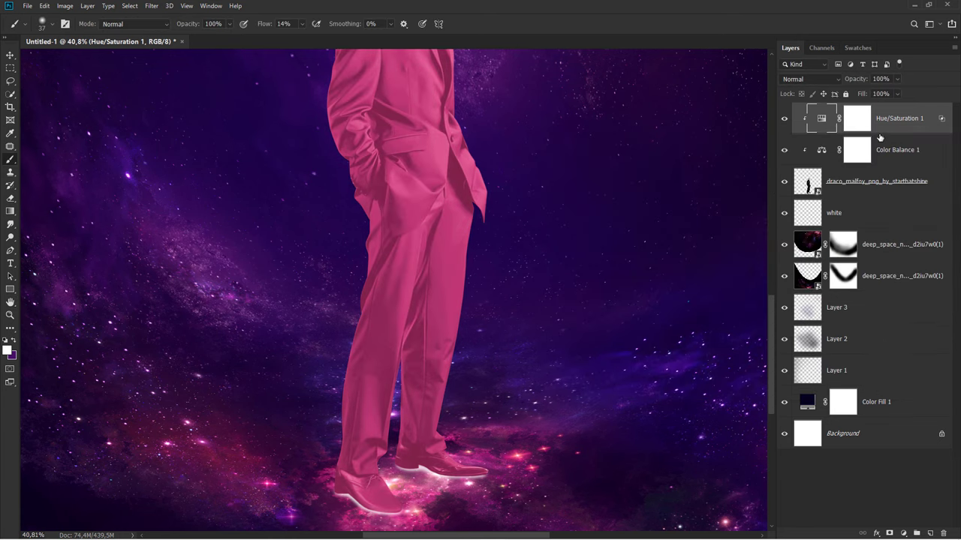
pyautogui.click(860, 124)
pyautogui.scroll(5, 424, 509)
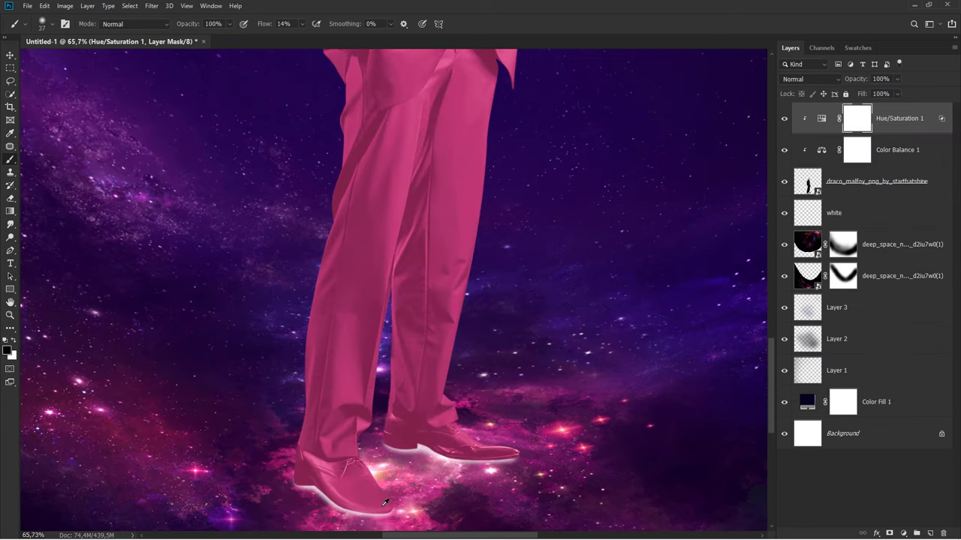
pyautogui.scroll(-1, 384, 497)
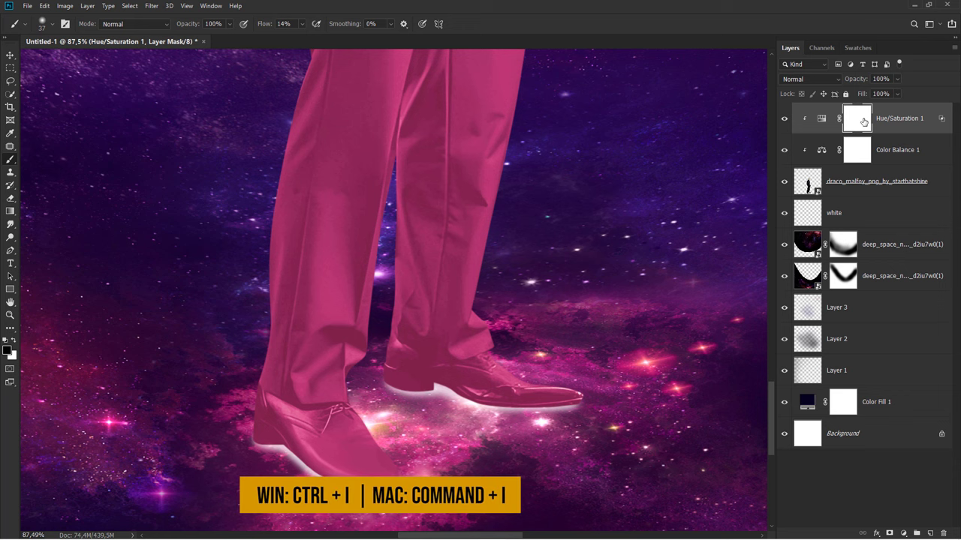
pyautogui.hotkey('ctrl', 'i')
pyautogui.scroll(-1, 521, 386)
pyautogui.scroll(-1, 498, 414)
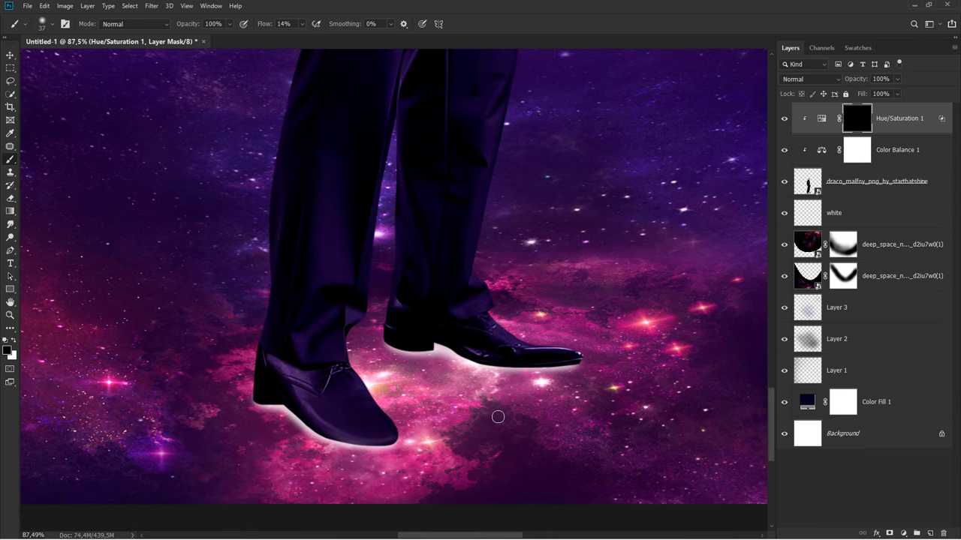
pyautogui.scroll(1, 406, 416)
pyautogui.scroll(1, 400, 354)
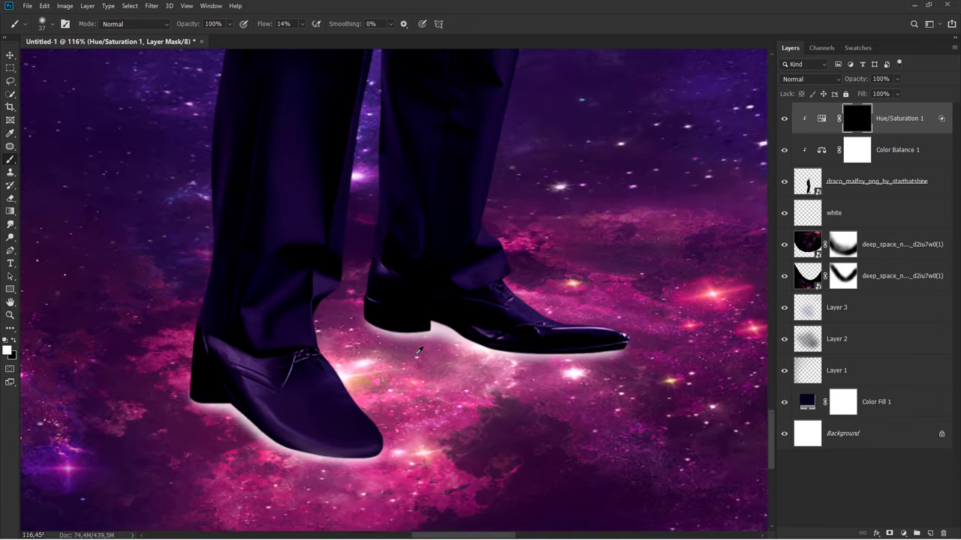
pyautogui.scroll(1, 401, 354)
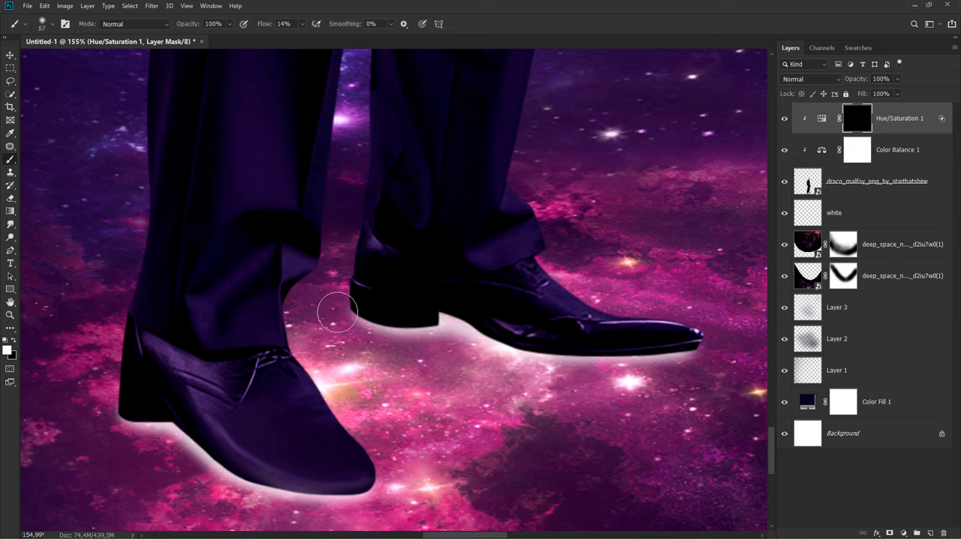
# Step: Paint pink tint back onto the rear shoe's heel and sole and the front toe
pyautogui.moveTo(359, 310)
pyautogui.mouseDown()
pyautogui.moveTo(373, 326)
pyautogui.moveTo(443, 324)
pyautogui.moveTo(439, 311)
pyautogui.moveTo(652, 373)
pyautogui.moveTo(536, 348)
pyautogui.moveTo(440, 301)
pyautogui.moveTo(440, 268)
pyautogui.moveTo(404, 318)
pyautogui.moveTo(341, 285)
pyautogui.moveTo(407, 278)
pyautogui.moveTo(503, 321)
pyautogui.moveTo(553, 367)
pyautogui.moveTo(708, 369)
pyautogui.moveTo(530, 347)
pyautogui.moveTo(699, 368)
pyautogui.mouseUp()
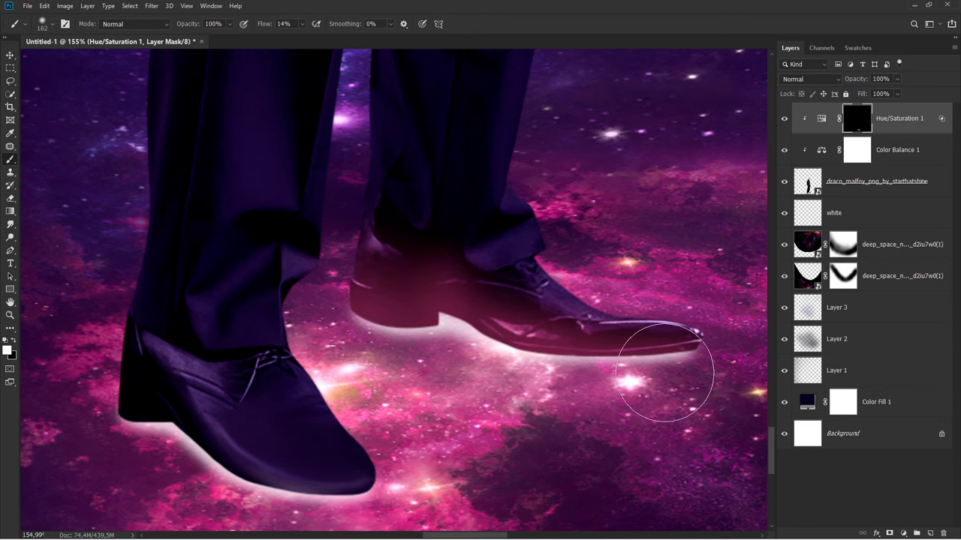
pyautogui.hscroll(-2, 600, 406)
pyautogui.moveTo(435, 460); pyautogui.dragTo(499, 400)
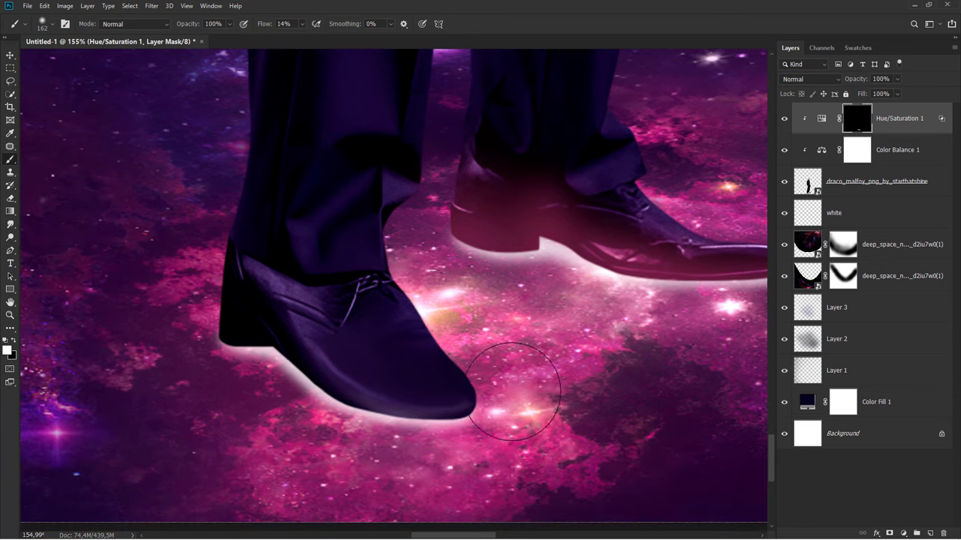
pyautogui.moveTo(337, 398)
pyautogui.mouseDown()
pyautogui.moveTo(257, 332)
pyautogui.moveTo(215, 337)
pyautogui.moveTo(247, 300)
pyautogui.moveTo(323, 390)
pyautogui.moveTo(450, 424)
pyautogui.moveTo(498, 380)
pyautogui.moveTo(408, 425)
pyautogui.moveTo(303, 383)
pyautogui.mouseUp()
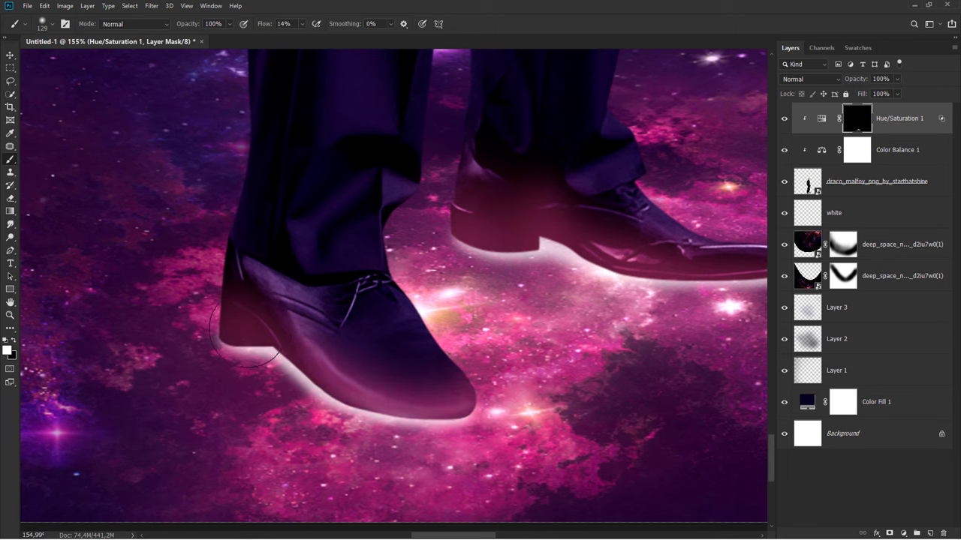
pyautogui.press('[')
pyautogui.press('[')
pyautogui.press('[')
pyautogui.moveTo(225, 353); pyautogui.dragTo(331, 413)
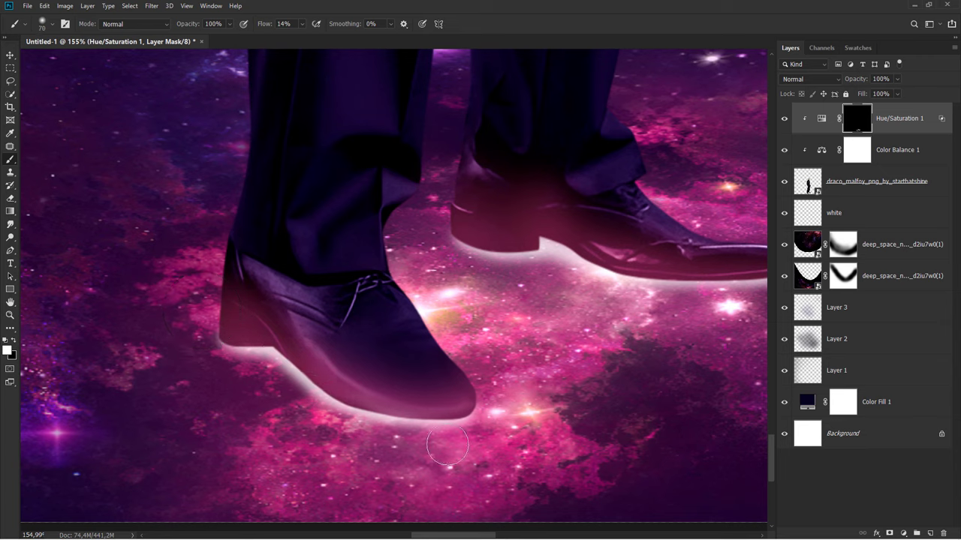
pyautogui.moveTo(447, 446); pyautogui.dragTo(472, 419)
pyautogui.moveTo(325, 397)
pyautogui.mouseDown()
pyautogui.moveTo(264, 337)
pyautogui.moveTo(208, 326)
pyautogui.mouseUp()
# Step: Repaint the tint along the rear shoe's heel and the front shoe's sole
pyautogui.hscroll(5, 207, 326)
pyautogui.scroll(2, 208, 326)
pyautogui.moveTo(267, 334)
pyautogui.mouseDown()
pyautogui.moveTo(264, 326)
pyautogui.moveTo(323, 323)
pyautogui.moveTo(358, 333)
pyautogui.mouseUp()
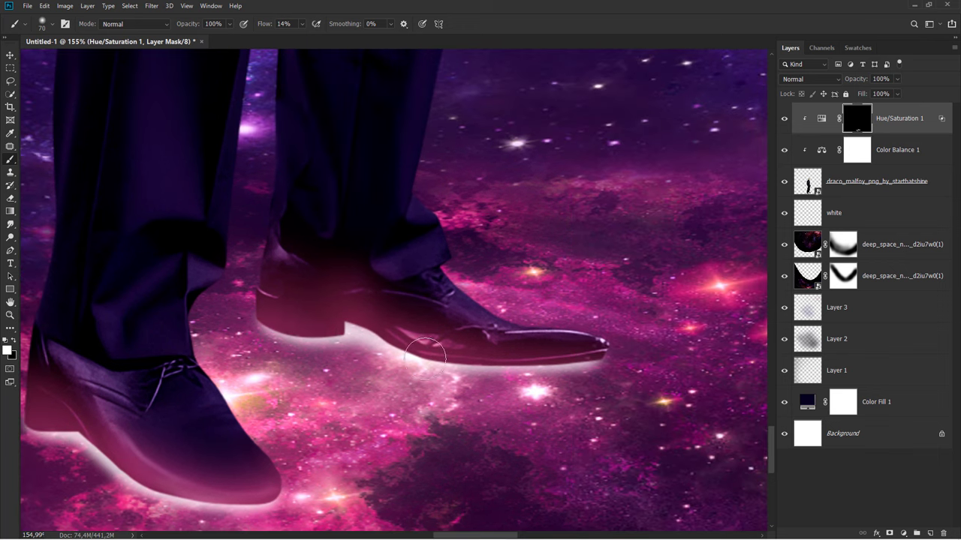
pyautogui.moveTo(425, 359); pyautogui.dragTo(611, 347)
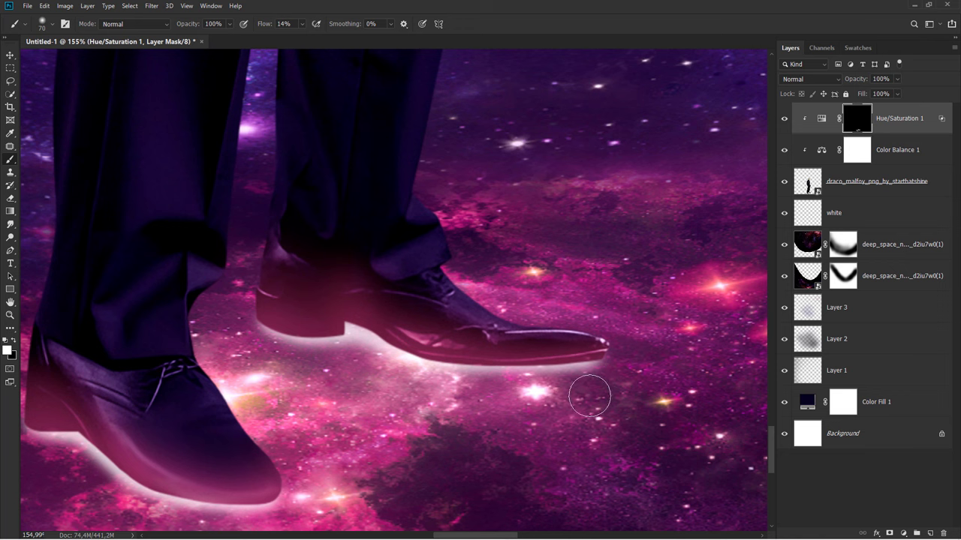
pyautogui.scroll(-3, 583, 397)
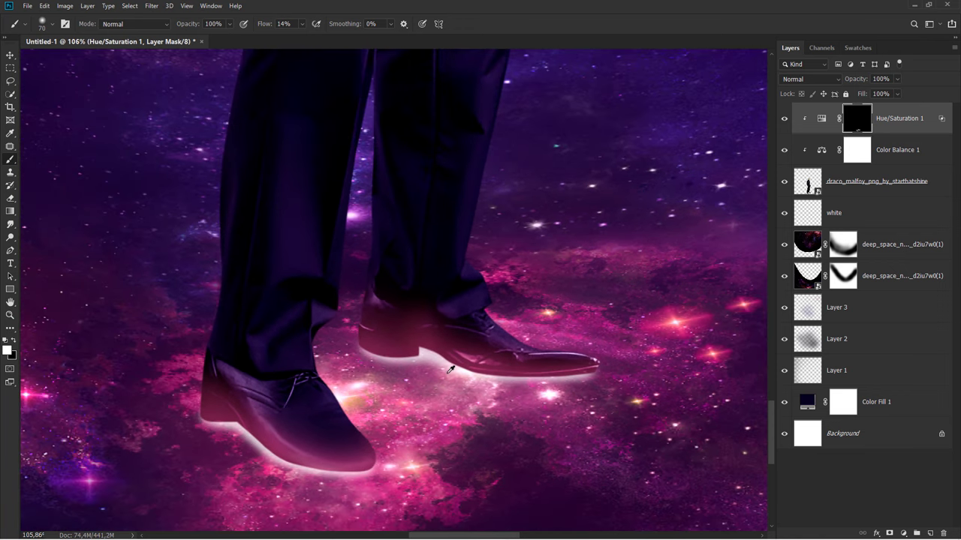
pyautogui.scroll(3, 427, 373)
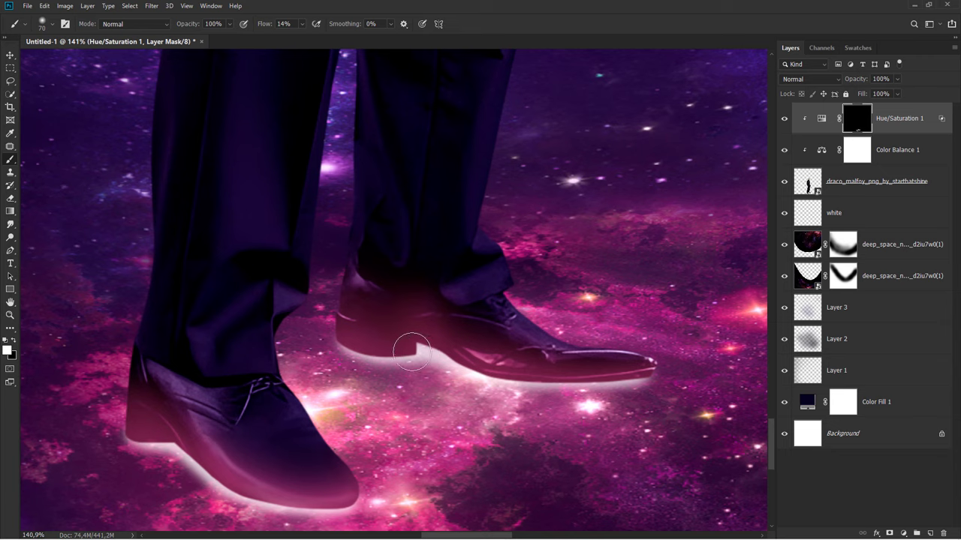
# Step: Paint black to remove tint from the upper shoe areas, and add pink glow at the ankle
pyautogui.press('x')
pyautogui.moveTo(443, 294); pyautogui.dragTo(482, 293)
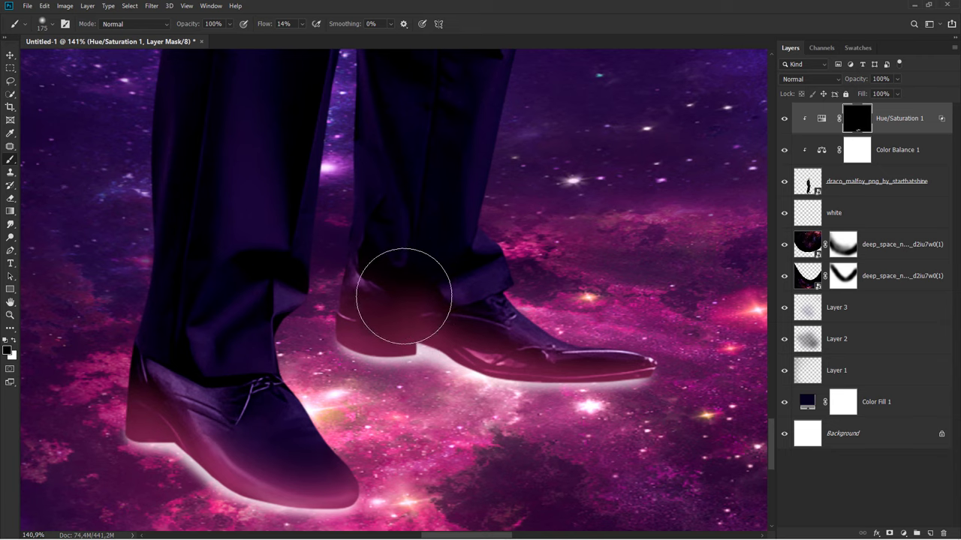
pyautogui.moveTo(411, 295)
pyautogui.mouseDown()
pyautogui.moveTo(365, 278)
pyautogui.moveTo(364, 268)
pyautogui.moveTo(446, 286)
pyautogui.moveTo(523, 325)
pyautogui.moveTo(451, 278)
pyautogui.moveTo(343, 279)
pyautogui.mouseUp()
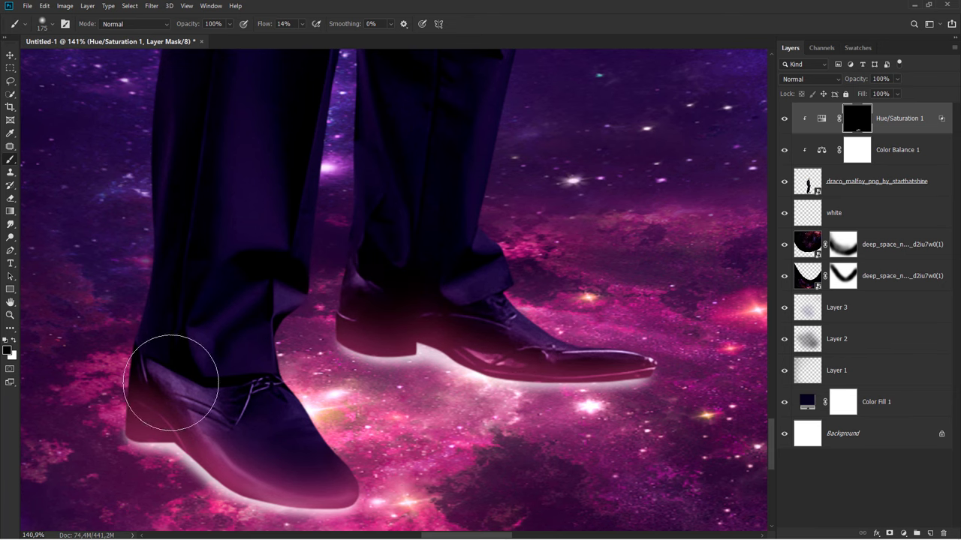
pyautogui.moveTo(143, 392)
pyautogui.mouseDown()
pyautogui.moveTo(182, 397)
pyautogui.moveTo(323, 458)
pyautogui.mouseUp()
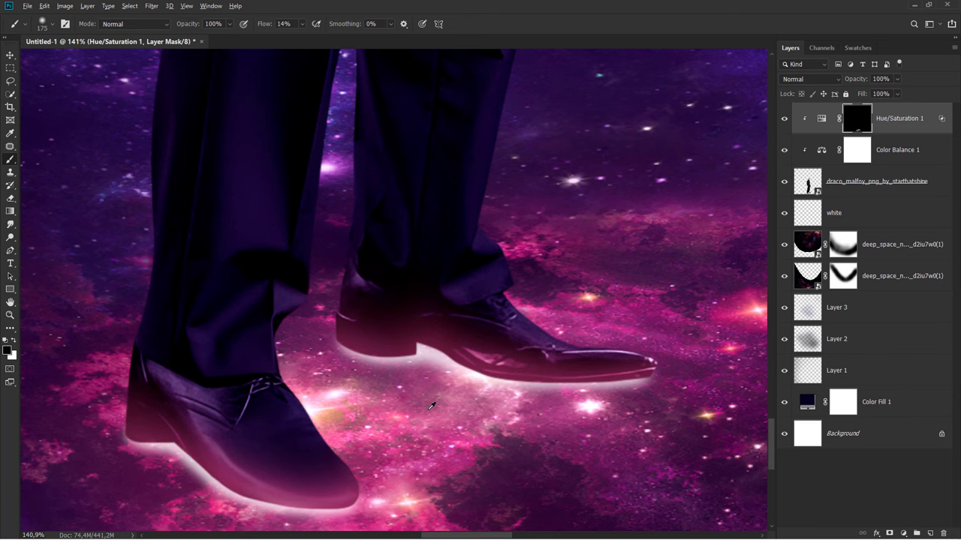
pyautogui.scroll(-1, 417, 403)
pyautogui.moveTo(310, 317); pyautogui.dragTo(243, 403)
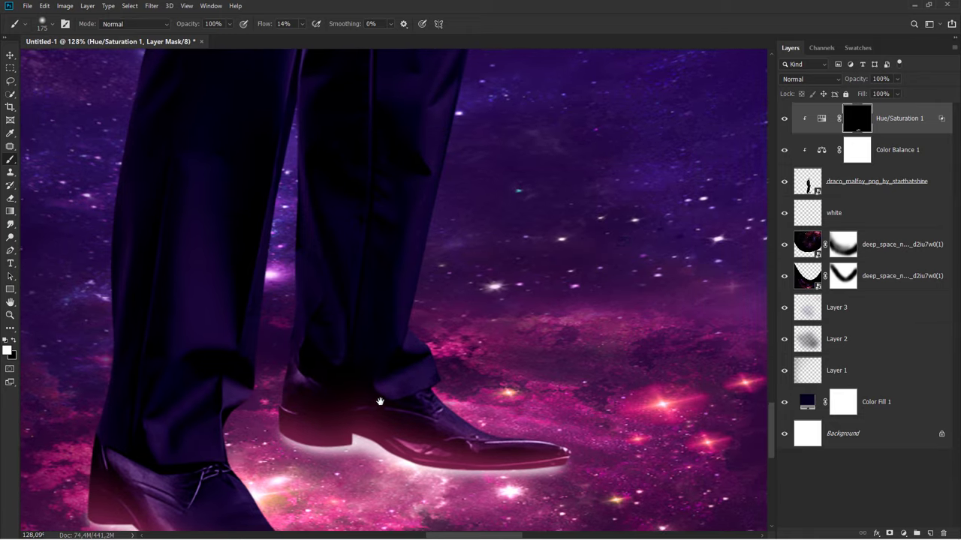
pyautogui.moveTo(413, 380)
pyautogui.mouseDown()
pyautogui.moveTo(399, 382)
pyautogui.moveTo(436, 397)
pyautogui.mouseUp()
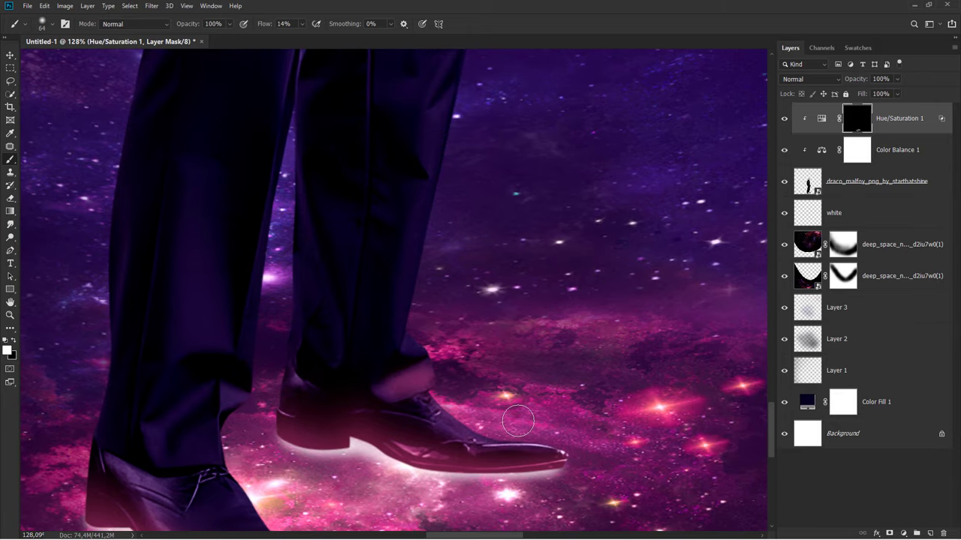
pyautogui.scroll(1, 518, 422)
pyautogui.scroll(2, 503, 398)
pyautogui.scroll(-1, 488, 388)
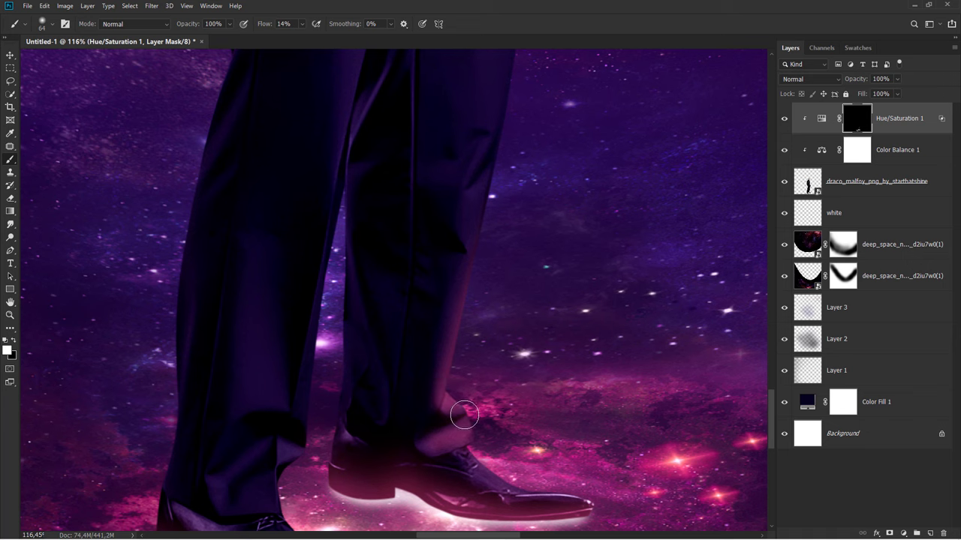
# Step: Paint pink rim light down the back trouser leg's inner edge and tone down the excess
pyautogui.scroll(-5, 531, 327)
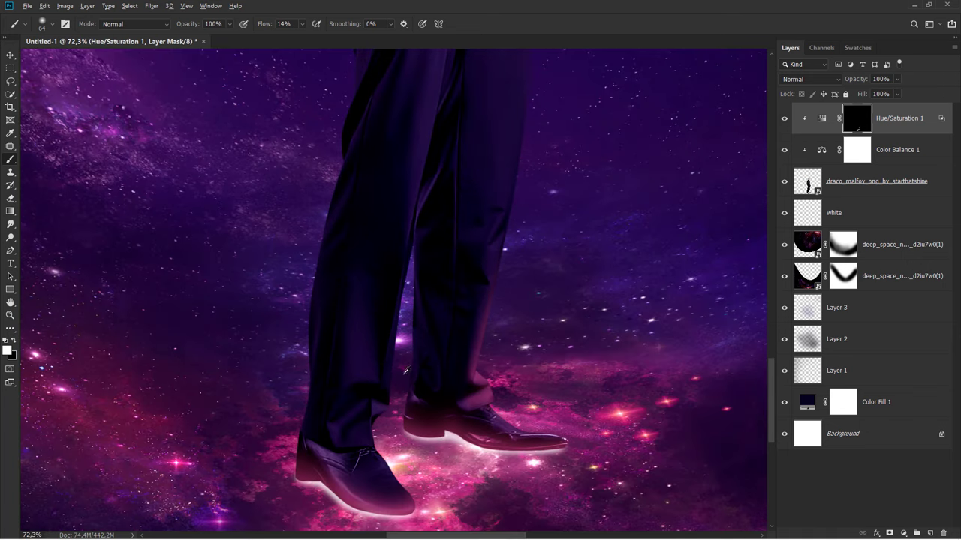
pyautogui.scroll(4, 406, 370)
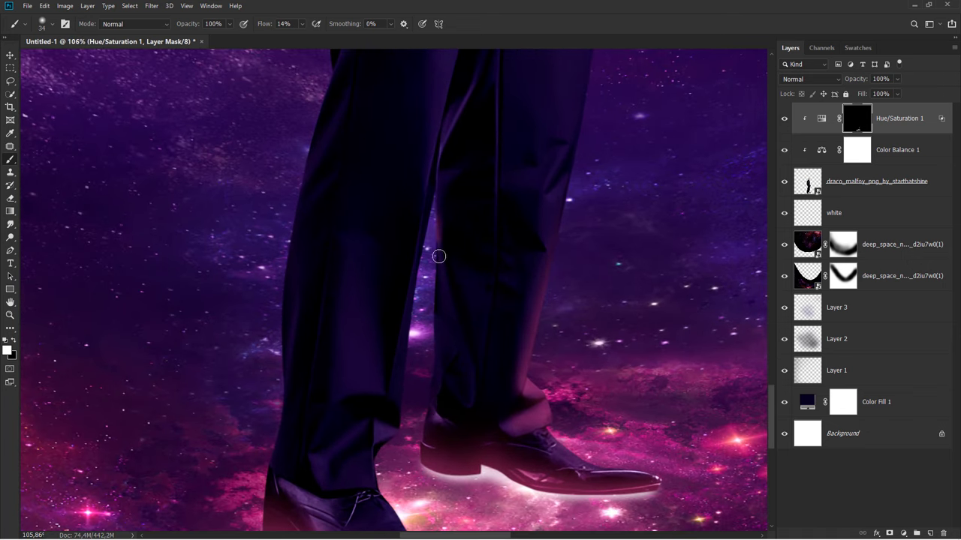
pyautogui.moveTo(440, 256); pyautogui.dragTo(472, 384)
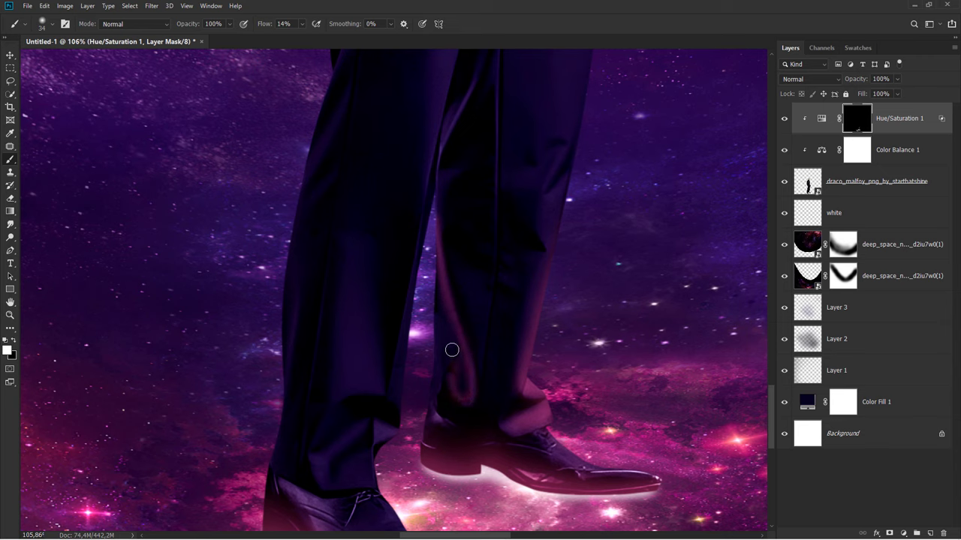
pyautogui.moveTo(432, 274)
pyautogui.mouseDown()
pyautogui.moveTo(433, 380)
pyautogui.moveTo(421, 424)
pyautogui.mouseUp()
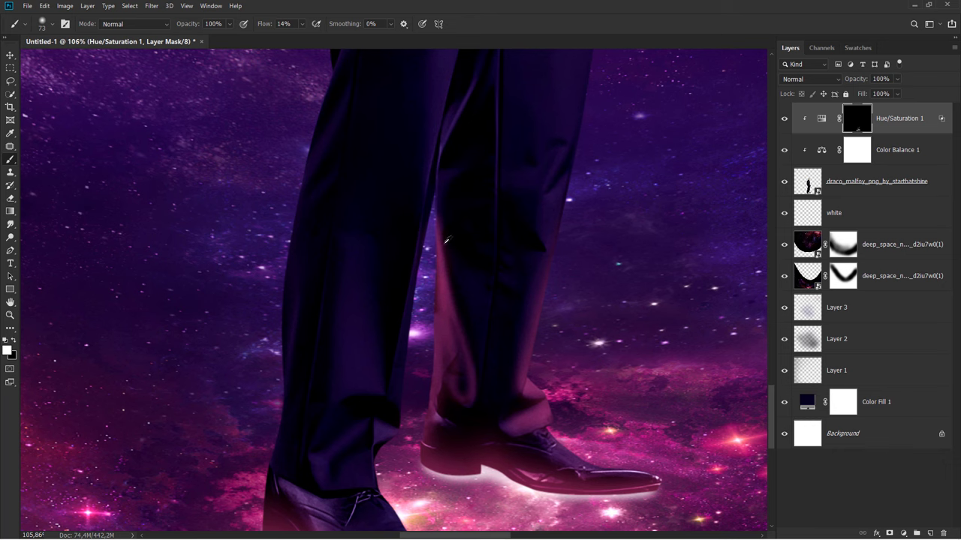
pyautogui.keyDown('alt'); pyautogui.scroll(1, 476, 335); pyautogui.keyUp('alt')
pyautogui.scroll(-1, 473, 345)
pyautogui.press(']')
pyautogui.press(']')
pyautogui.press(']')
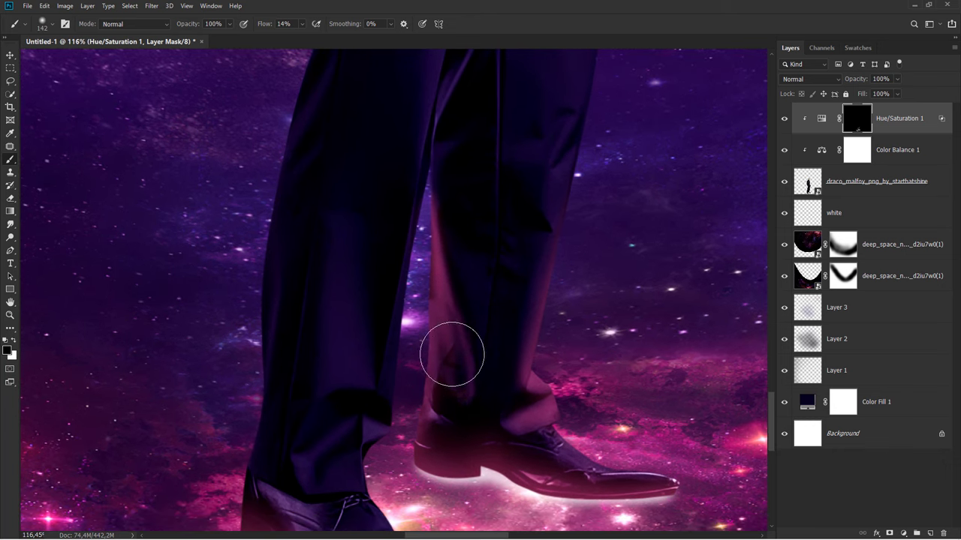
pyautogui.moveTo(452, 353); pyautogui.dragTo(468, 307)
pyautogui.press('[')
pyautogui.press('[')
pyautogui.press('[')
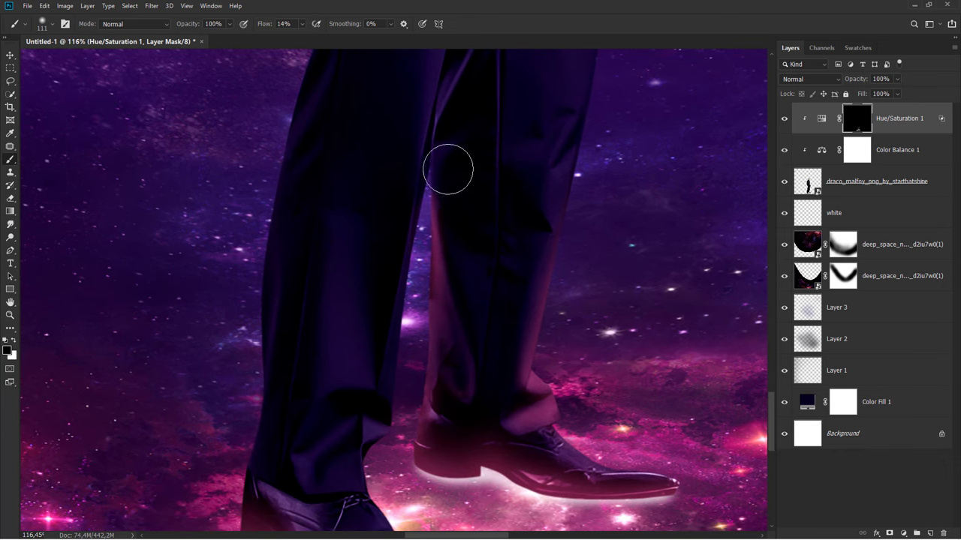
pyautogui.moveTo(468, 380); pyautogui.dragTo(455, 318)
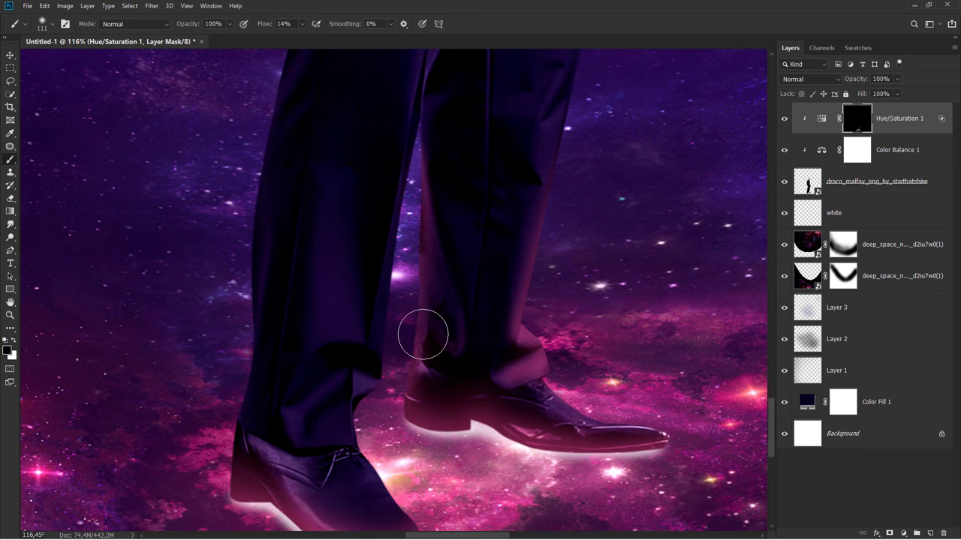
# Step: Swap the paint colour and adjust the brush size for further mask painting
pyautogui.press('x')
pyautogui.keyDown('alt'); pyautogui.rightClick(422, 343); pyautogui.keyUp('alt')
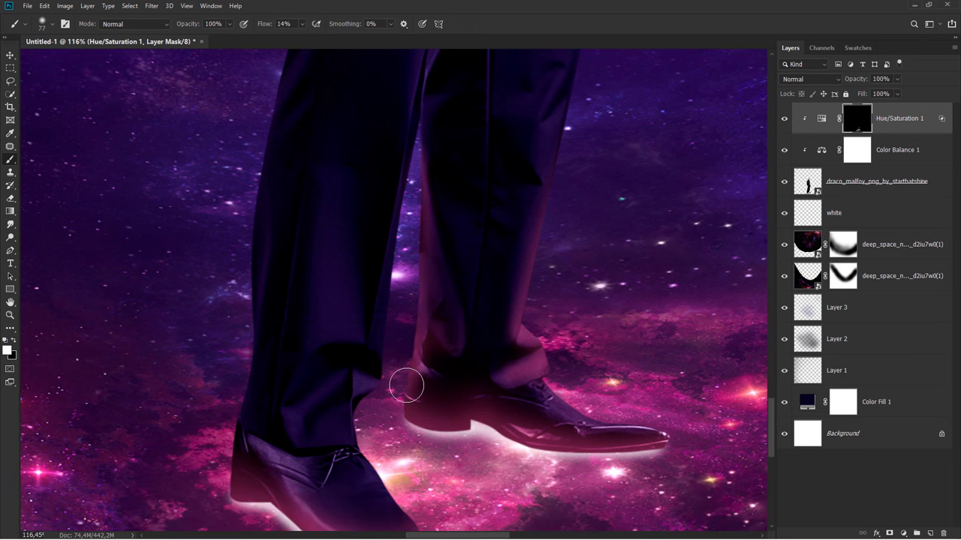
pyautogui.scroll(-2, 510, 353)
pyautogui.keyDown('alt'); pyautogui.rightClick(556, 344); pyautogui.keyUp('alt')
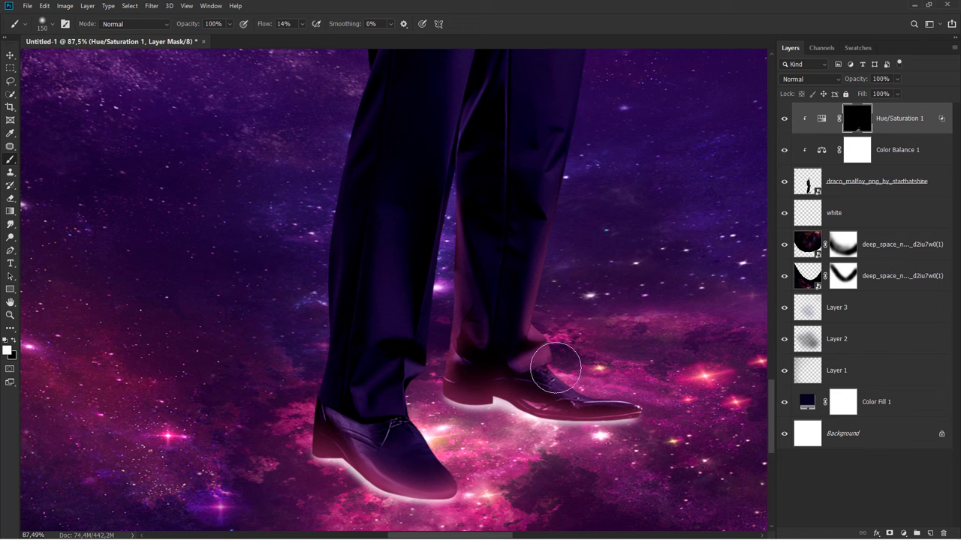
pyautogui.scroll(2, 556, 369)
pyautogui.keyDown('alt'); pyautogui.rightClick(525, 365); pyautogui.keyUp('alt')
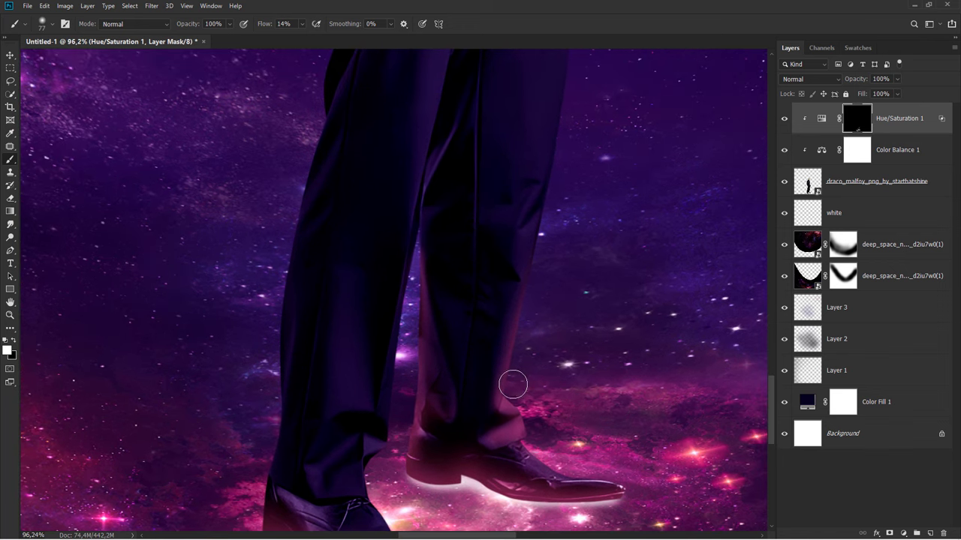
pyautogui.keyDown('alt'); pyautogui.rightClick(551, 200); pyautogui.keyUp('alt')
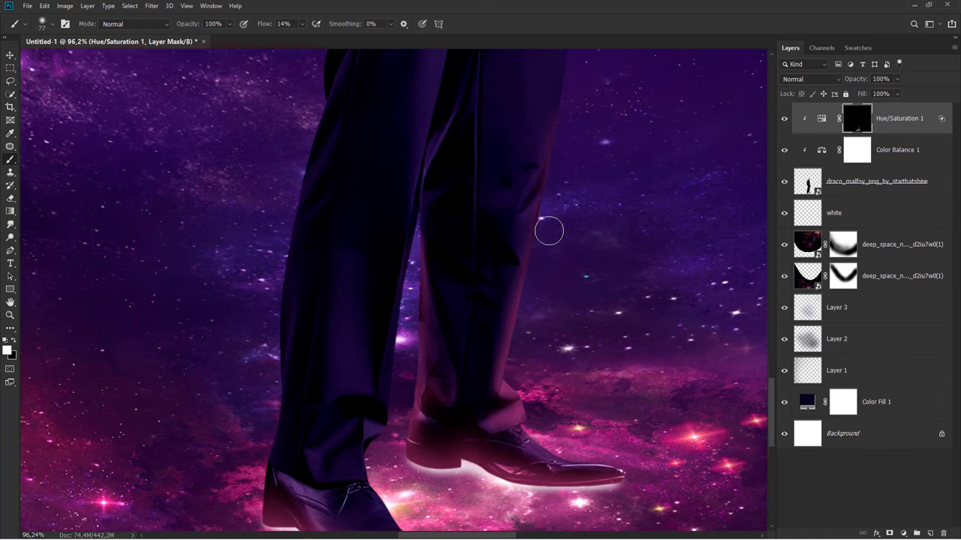
pyautogui.scroll(-1, 534, 263)
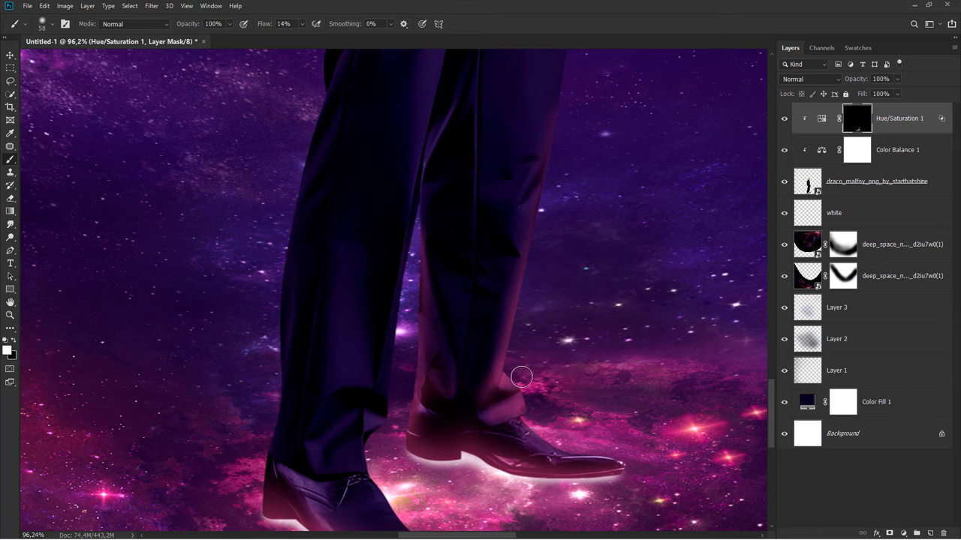
pyautogui.press('x')
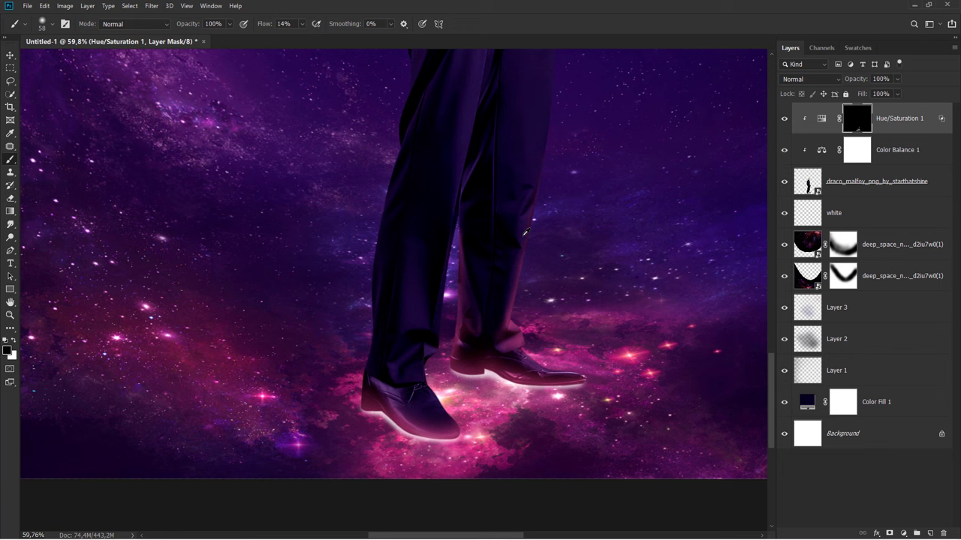
# Step: With a larger brush, paint pink glow on the front trouser hem and up the front leg
pyautogui.scroll(2, 475, 222)
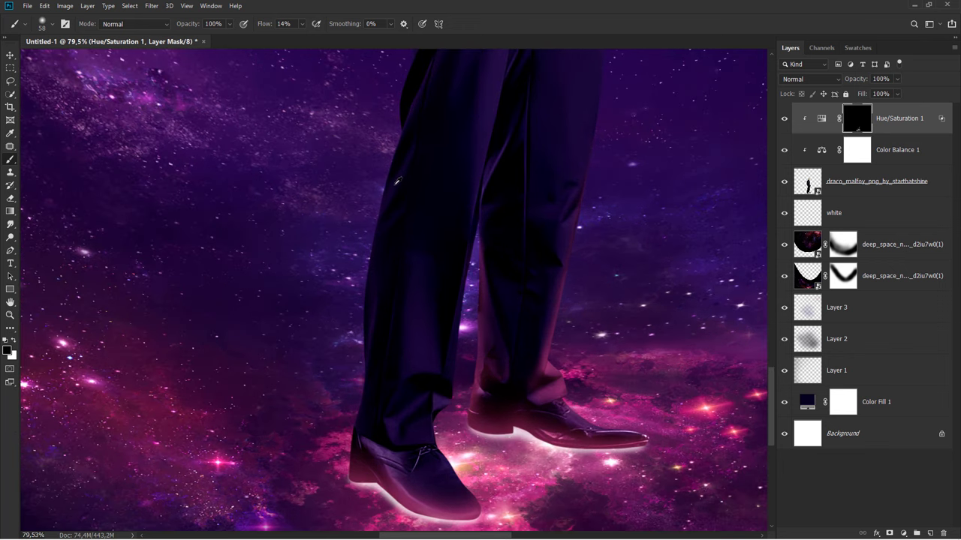
pyautogui.moveTo(392, 183); pyautogui.dragTo(413, 176)
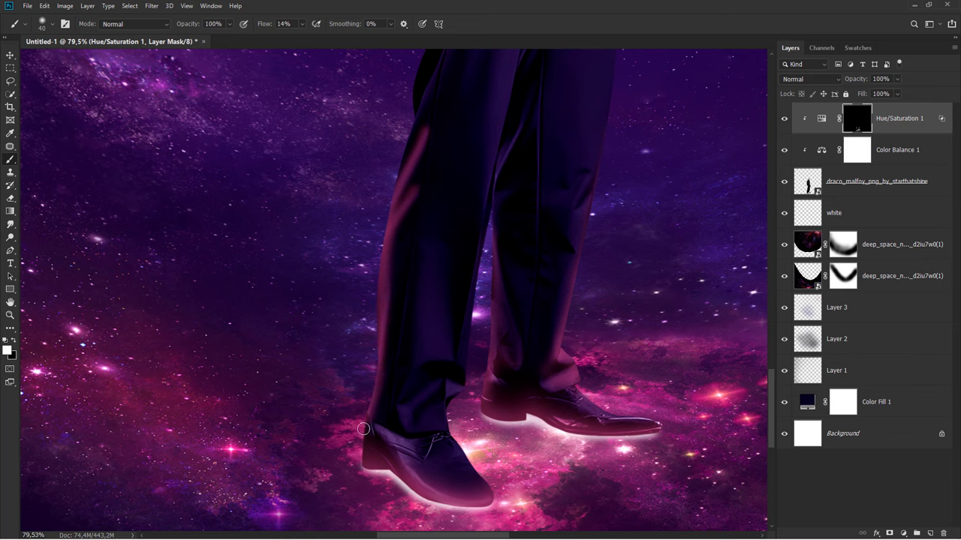
pyautogui.press(']')
pyautogui.press(']')
pyautogui.moveTo(426, 395); pyautogui.dragTo(404, 421)
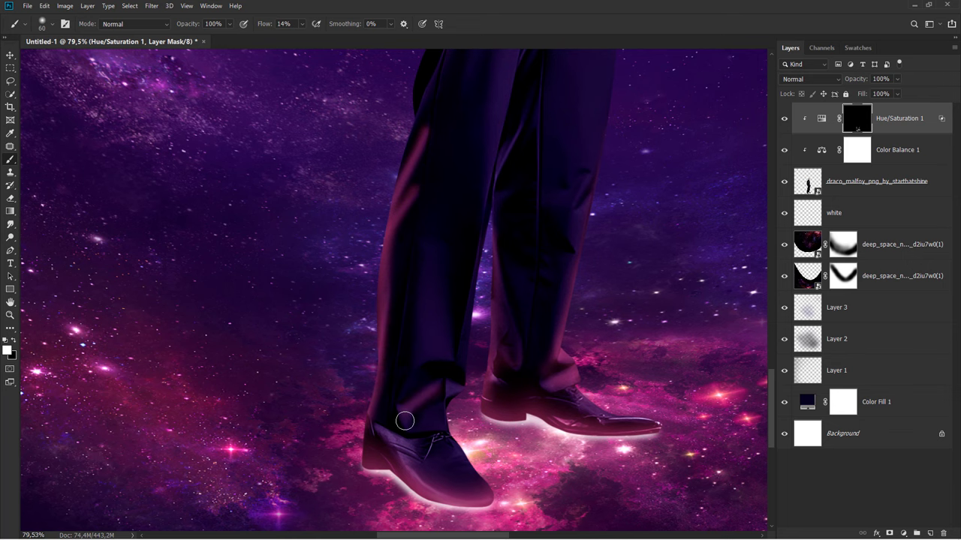
pyautogui.scroll(1, 432, 426)
pyautogui.moveTo(429, 354); pyautogui.dragTo(436, 253)
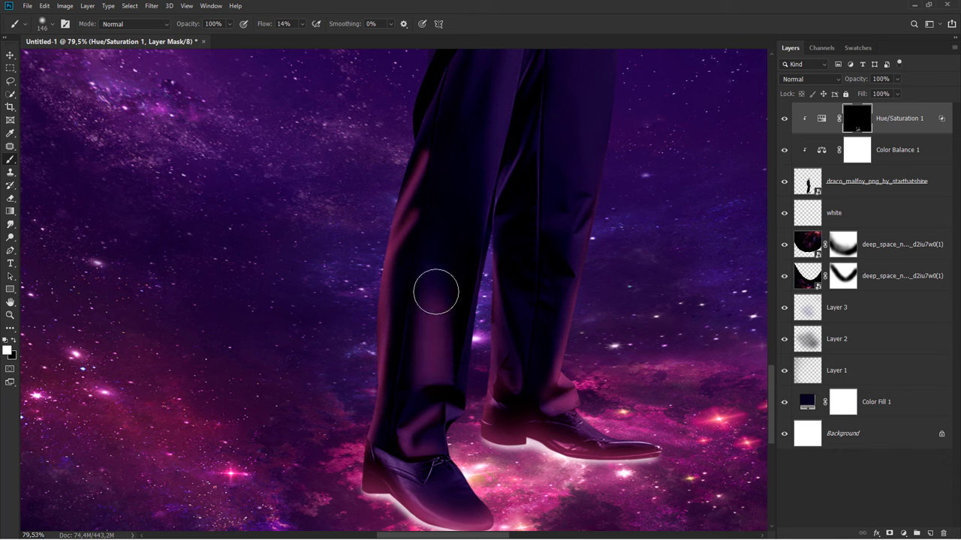
# Step: Paint excess glow away in black, then paint pink glow over the ground around the shoes
pyautogui.press('x')
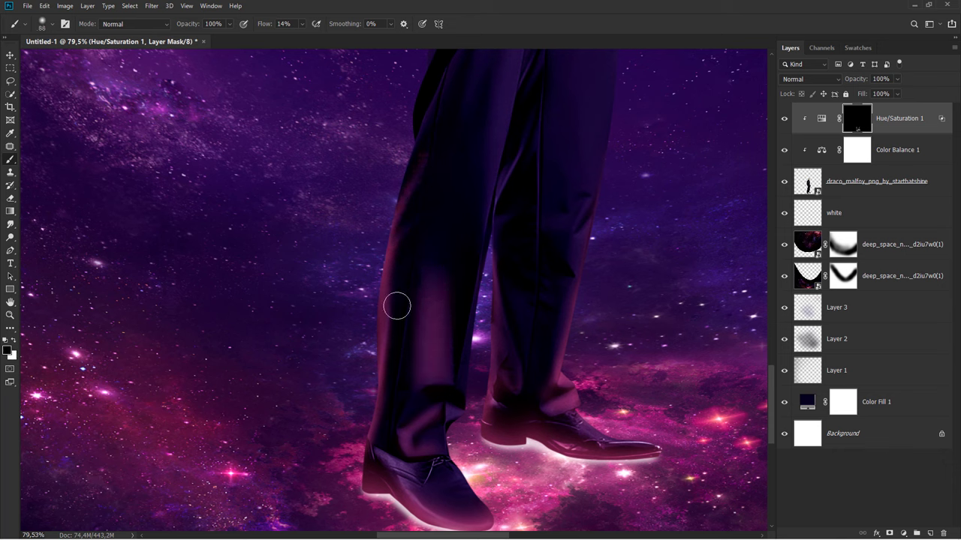
pyautogui.moveTo(429, 268); pyautogui.dragTo(473, 268)
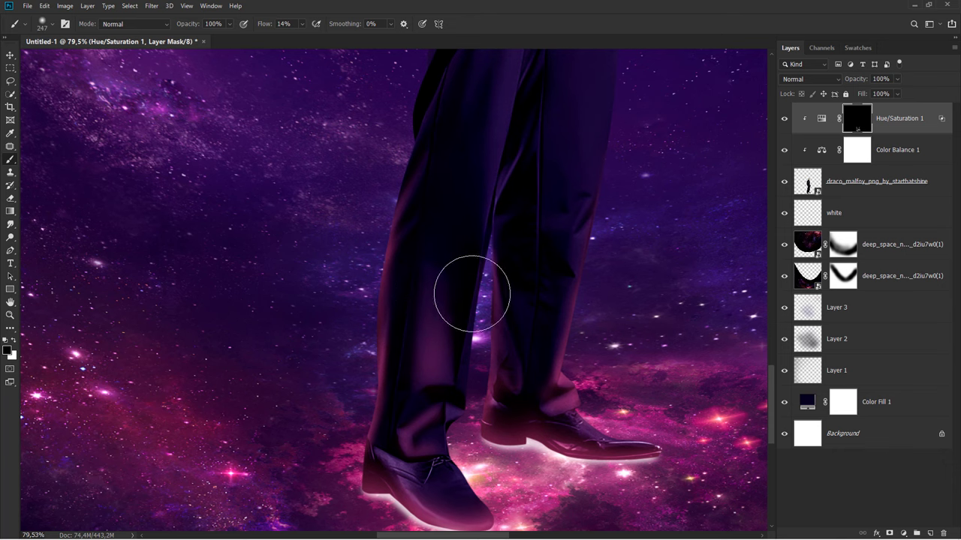
pyautogui.scroll(-1, 472, 293)
pyautogui.moveTo(476, 365); pyautogui.dragTo(431, 365)
pyautogui.press('x')
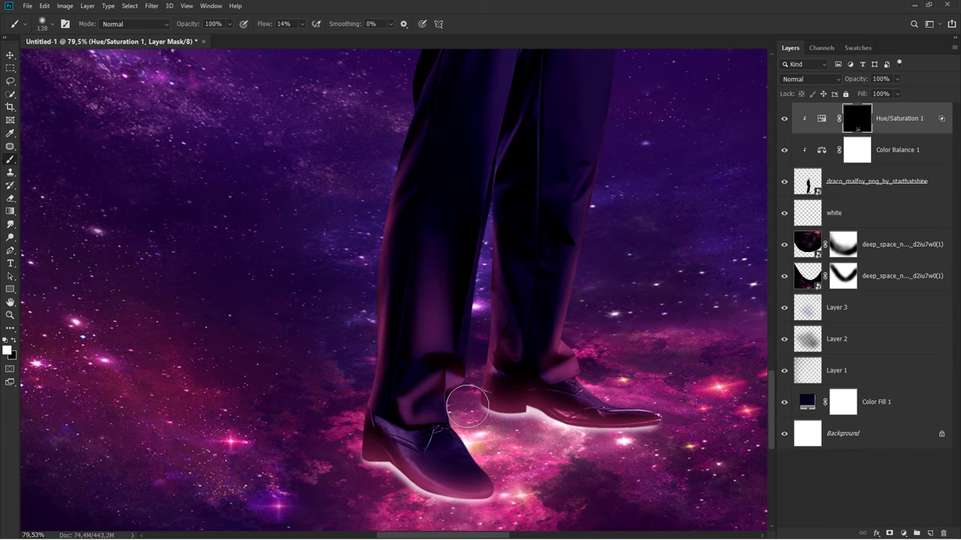
pyautogui.moveTo(443, 424); pyautogui.dragTo(421, 424)
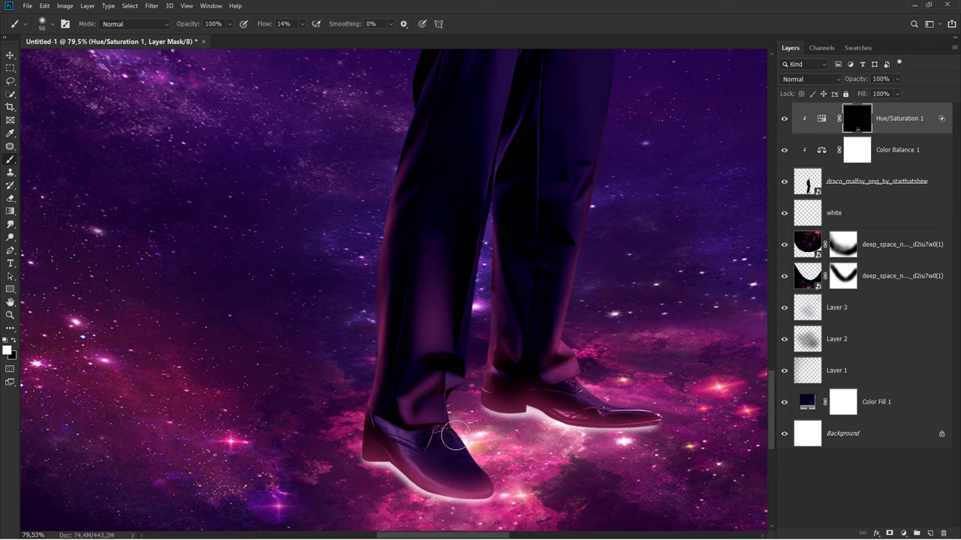
pyautogui.scroll(-1, 488, 446)
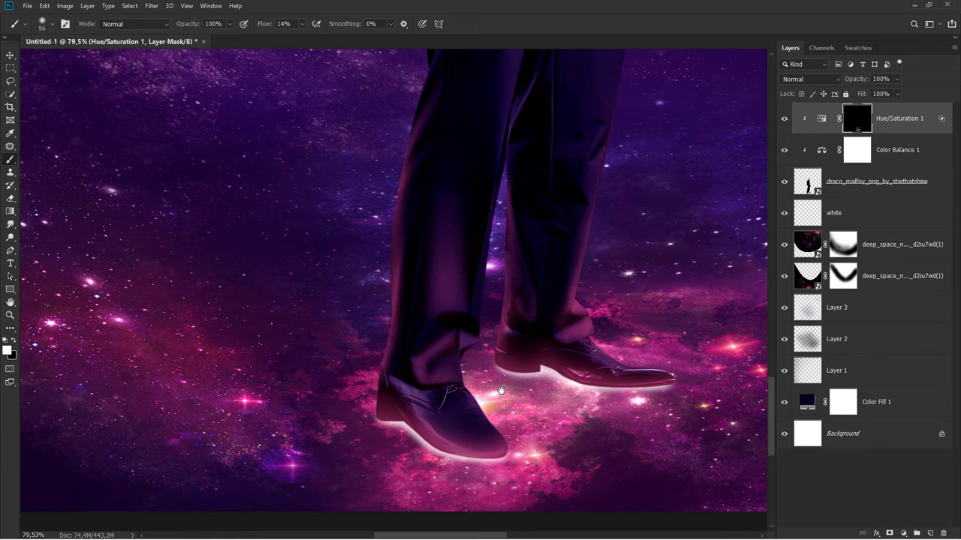
pyautogui.moveTo(499, 411)
pyautogui.mouseDown()
pyautogui.moveTo(484, 412)
pyautogui.moveTo(499, 424)
pyautogui.mouseUp()
pyautogui.scroll(3, 492, 419)
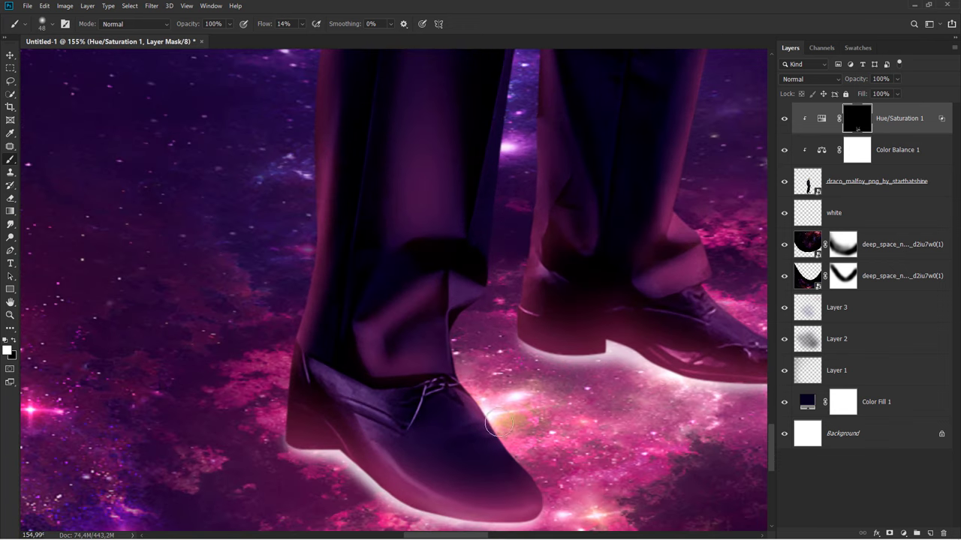
pyautogui.scroll(-4, 470, 387)
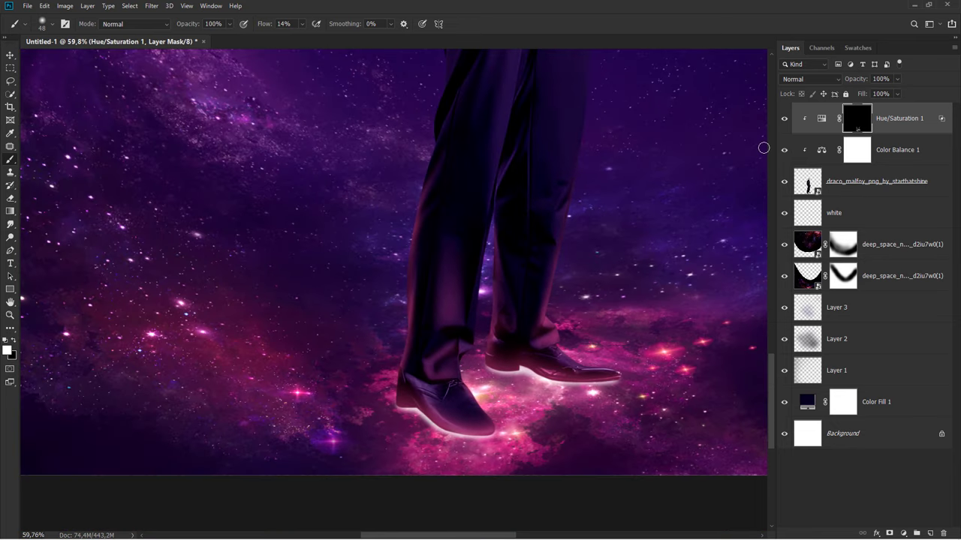
# Step: Compare the composite with and without the glow, fit it to the window, and target the adjustment
pyautogui.click(785, 120)
pyautogui.hotkey('ctrl', '0')
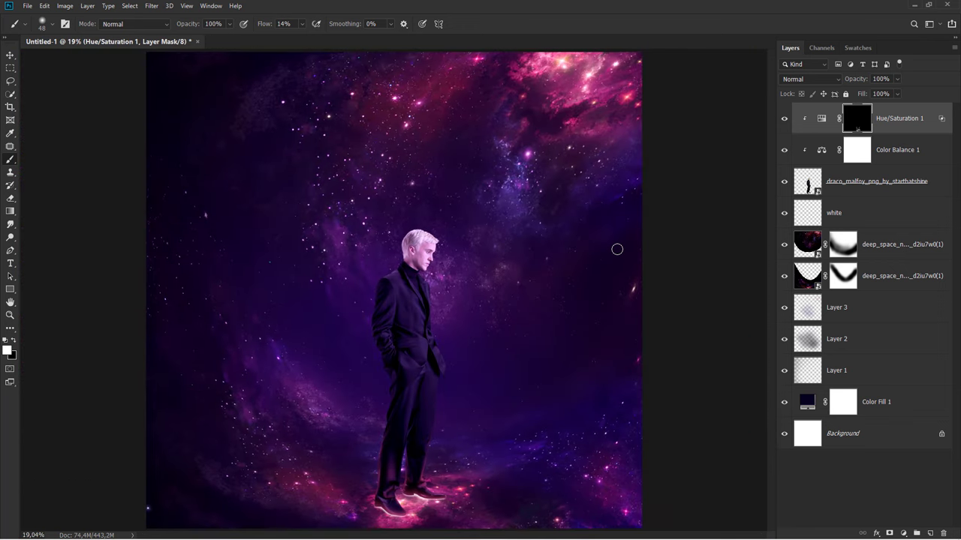
pyautogui.hotkey('ctrl', '2')
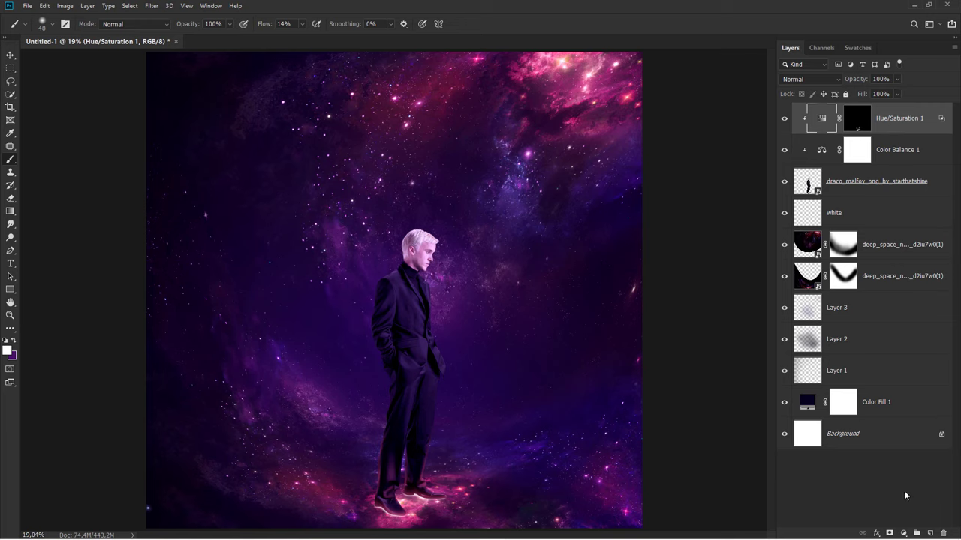
# Step: Add a clipped Colorize Hue/Saturation layer: hue 322, saturation 77, lightness +38
pyautogui.click(903, 533)
pyautogui.click(904, 438)
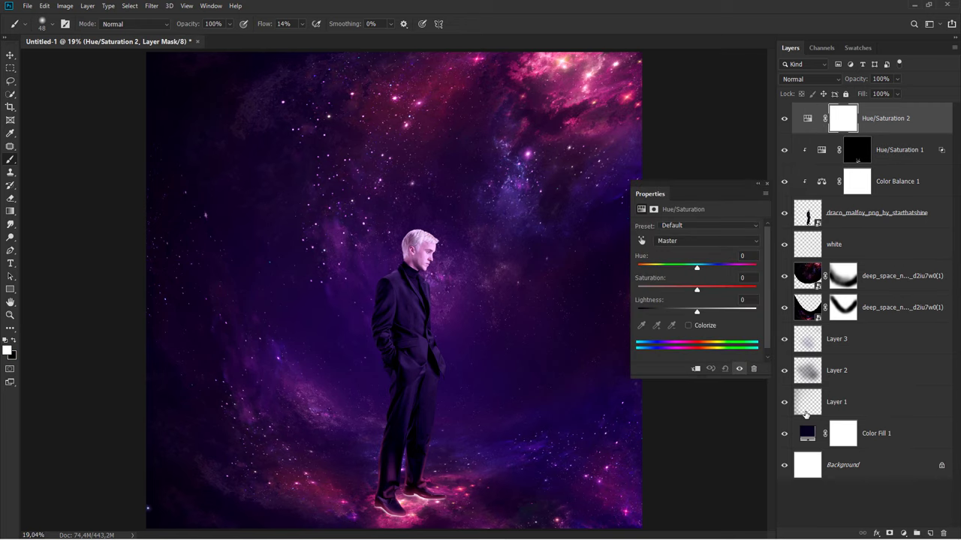
pyautogui.click(696, 369)
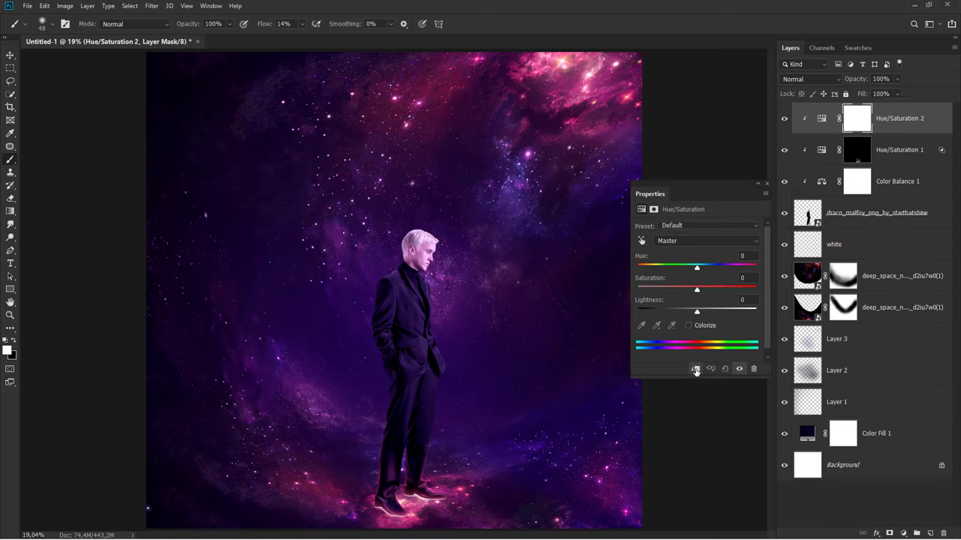
pyautogui.click(689, 325)
pyautogui.moveTo(697, 310); pyautogui.dragTo(718, 312)
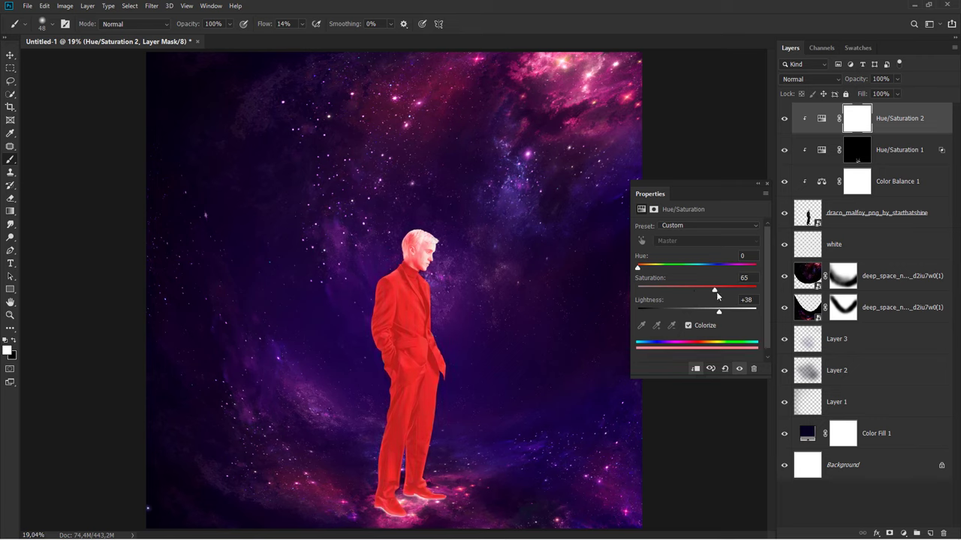
pyautogui.moveTo(723, 297); pyautogui.dragTo(729, 297)
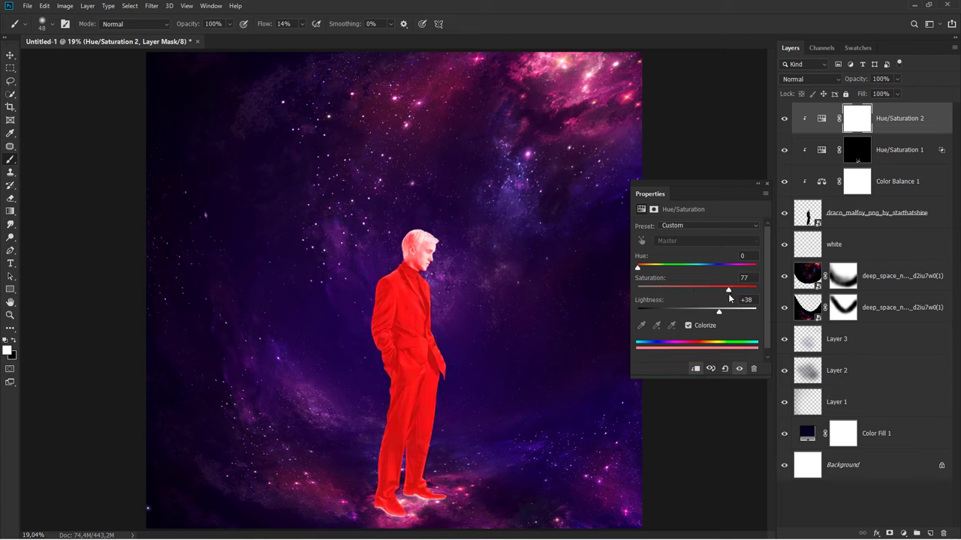
pyautogui.click(734, 267)
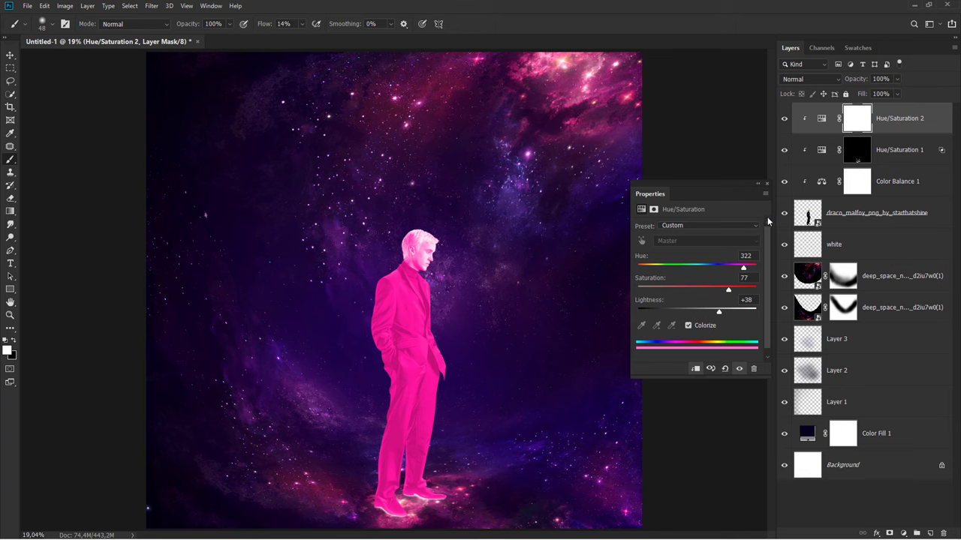
pyautogui.click(766, 184)
# Step: Select the Hue/Saturation 2 layer mask
pyautogui.scroll(2, 454, 426)
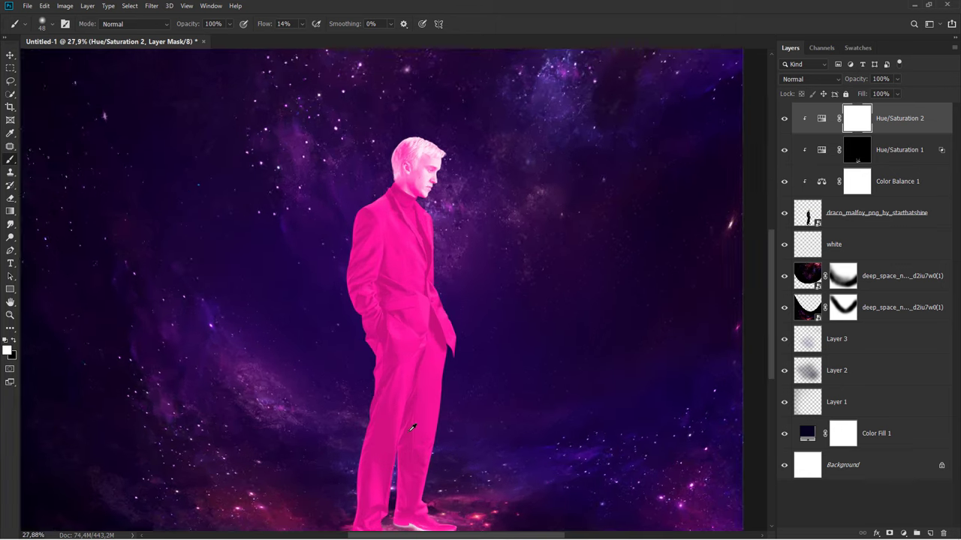
pyautogui.scroll(-1, 420, 391)
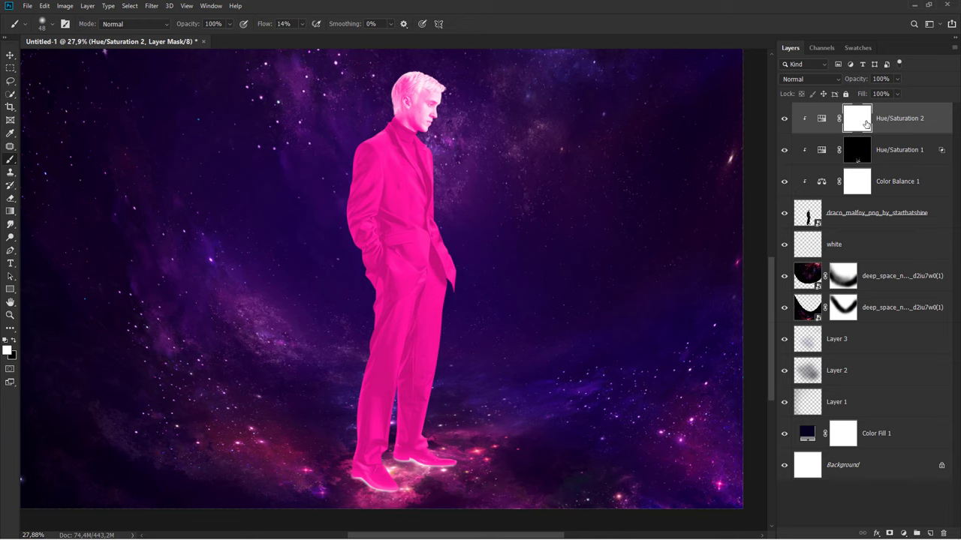
pyautogui.click(892, 119)
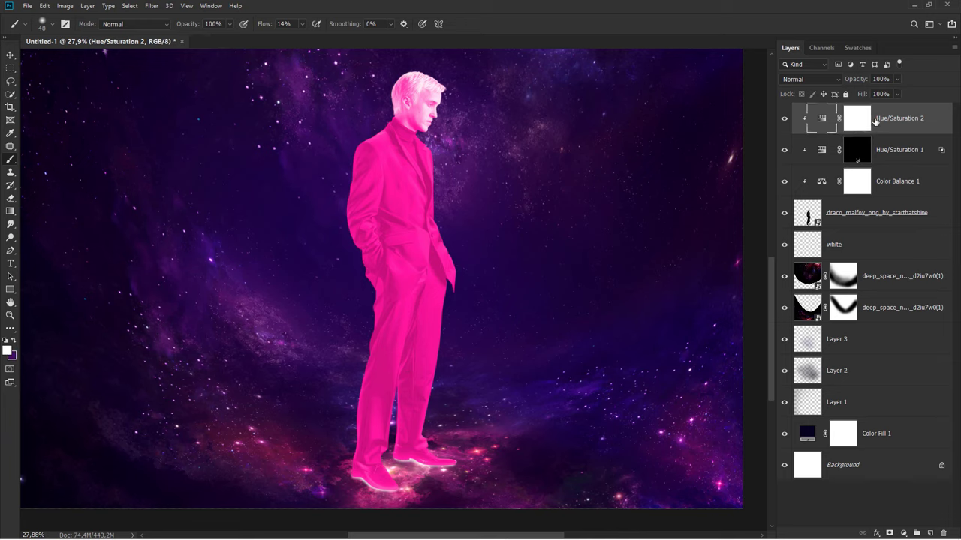
pyautogui.click(857, 124)
# Step: Invert the Hue/Saturation 2 mask to black and paint magenta along the hair's left edge
pyautogui.hotkey('ctrl', 'i')
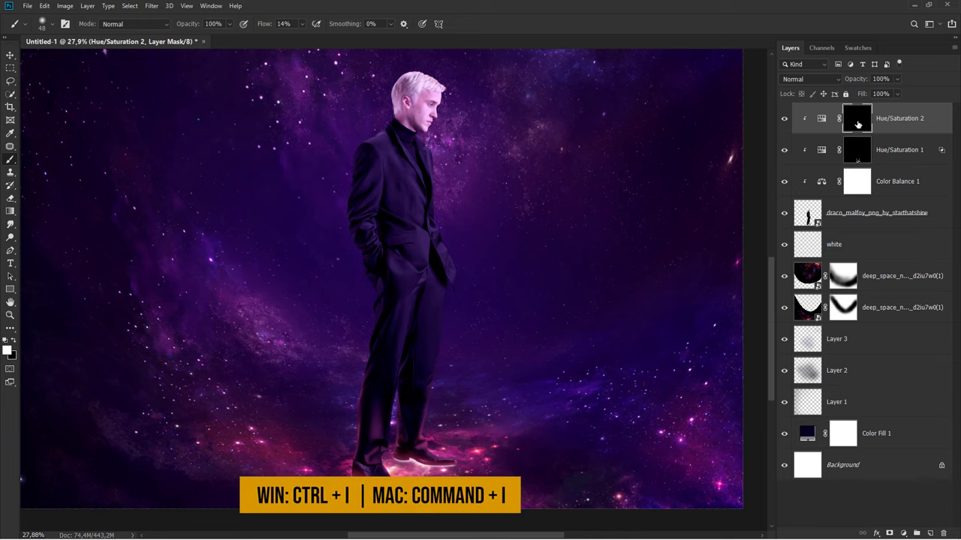
pyautogui.scroll(2, 409, 150)
pyautogui.scroll(2, 410, 151)
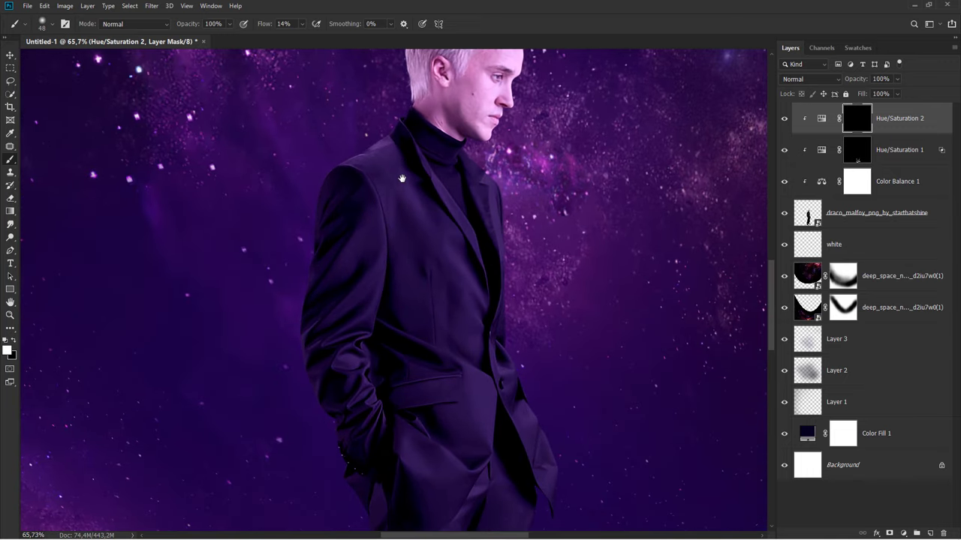
pyautogui.moveTo(402, 179); pyautogui.dragTo(372, 246)
pyautogui.scroll(2, 381, 258)
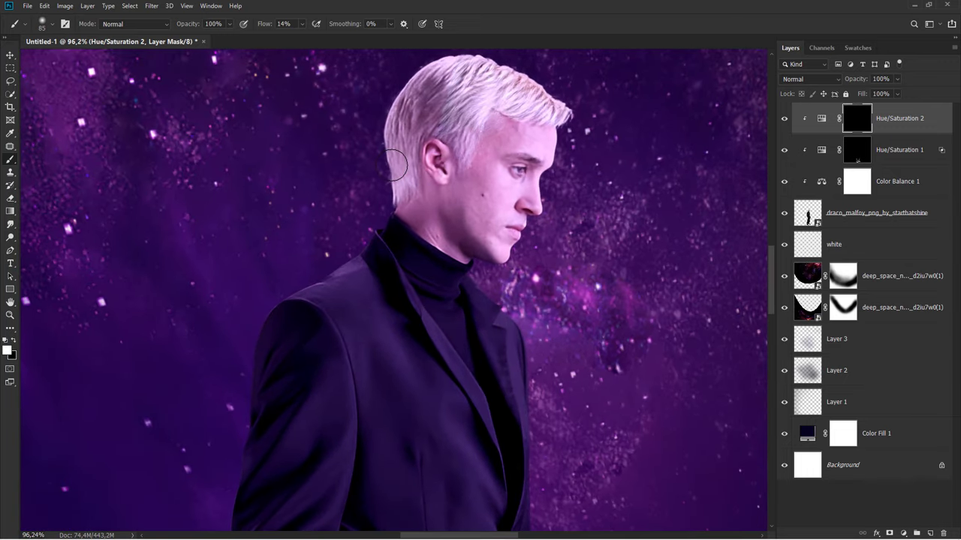
pyautogui.scroll(1, 409, 135)
pyautogui.moveTo(389, 133); pyautogui.dragTo(382, 231)
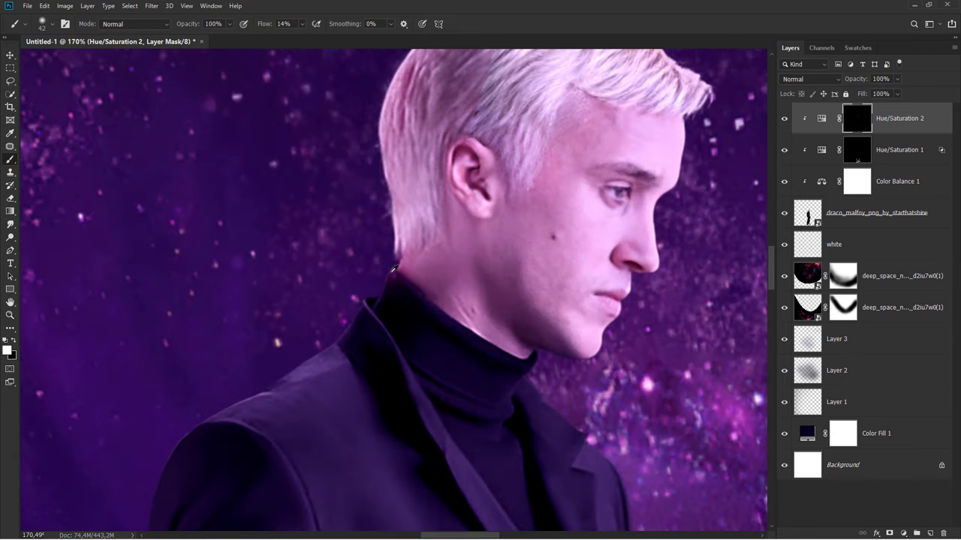
# Step: Paint magenta along the collar and down the shoulder edge with a smaller brush
pyautogui.scroll(3, 389, 265)
pyautogui.moveTo(378, 288)
pyautogui.mouseDown()
pyautogui.moveTo(369, 318)
pyautogui.moveTo(368, 288)
pyautogui.moveTo(292, 391)
pyautogui.moveTo(157, 460)
pyautogui.mouseUp()
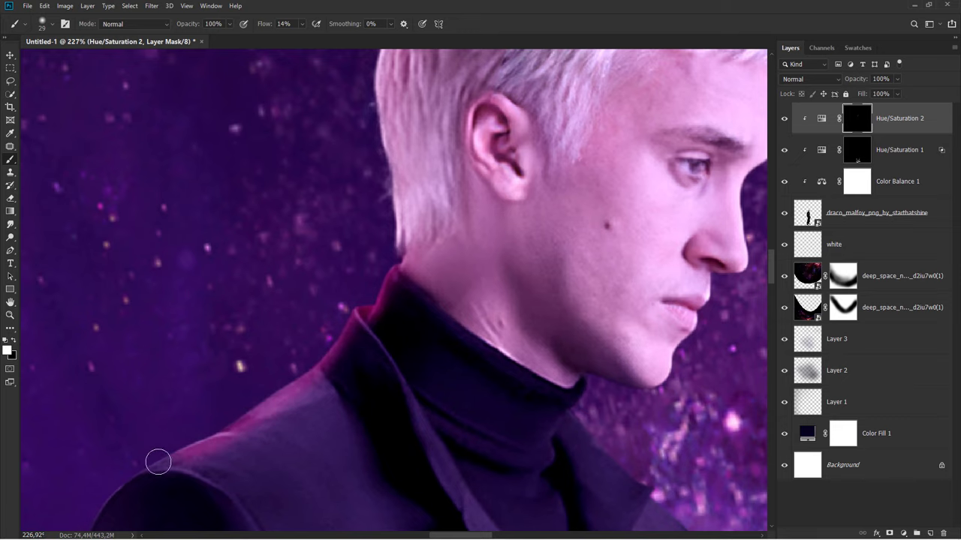
pyautogui.press('[')
pyautogui.press('[')
pyautogui.moveTo(354, 317); pyautogui.dragTo(365, 262)
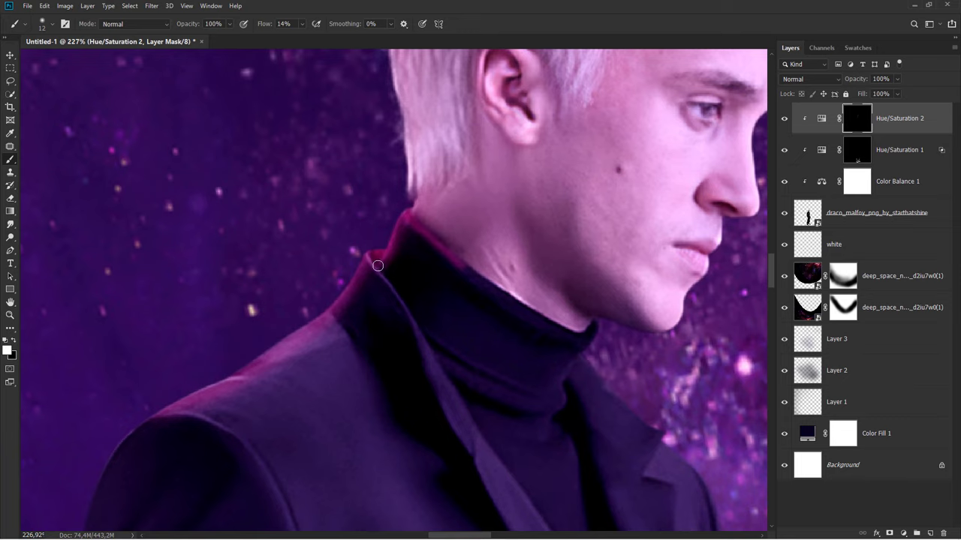
pyautogui.scroll(-2, 432, 370)
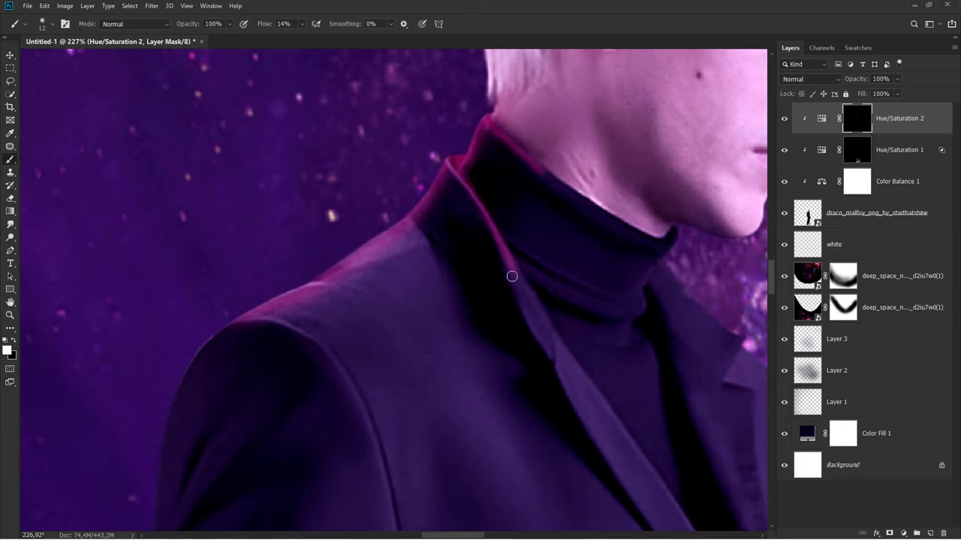
pyautogui.moveTo(432, 197); pyautogui.dragTo(275, 294)
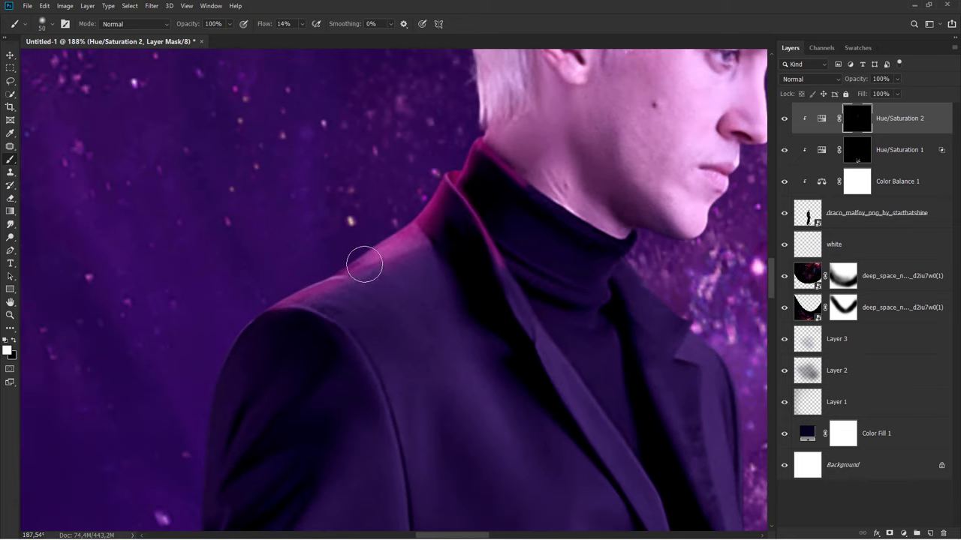
pyautogui.scroll(-2, 373, 220)
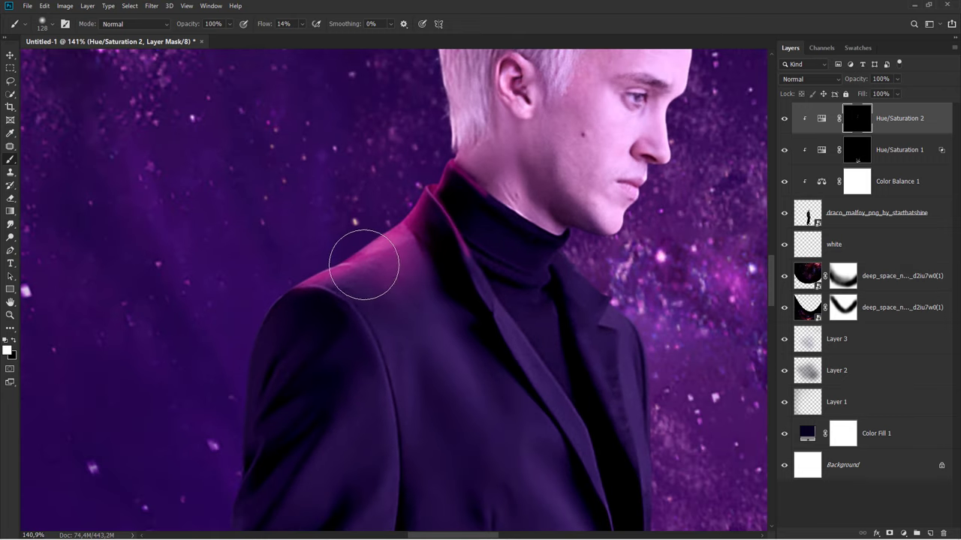
# Step: Enlarge the brush and add another white stroke of magenta down the shoulder edge
pyautogui.keyDown('alt'); pyautogui.rightClick(371, 234); pyautogui.keyUp('alt')
pyautogui.press('x')
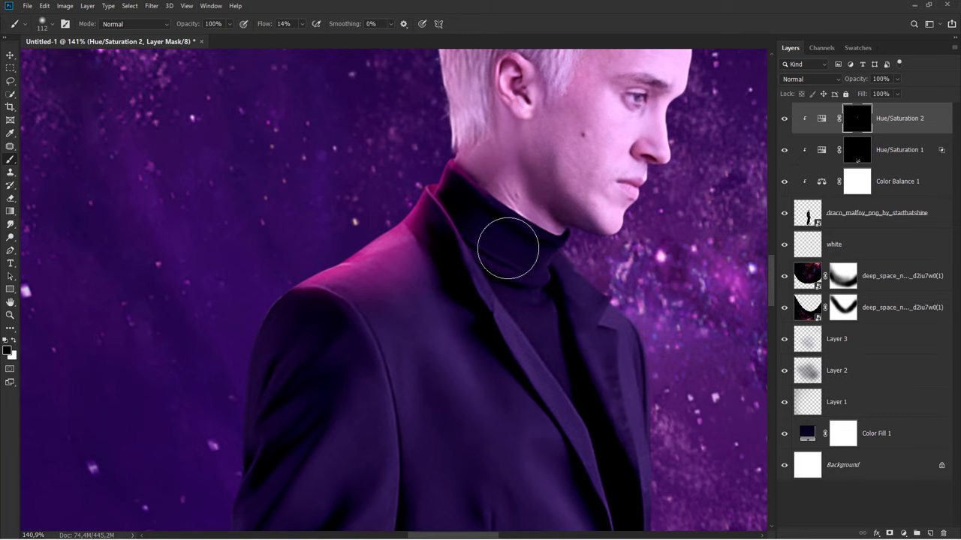
pyautogui.press('x')
pyautogui.scroll(3, 432, 142)
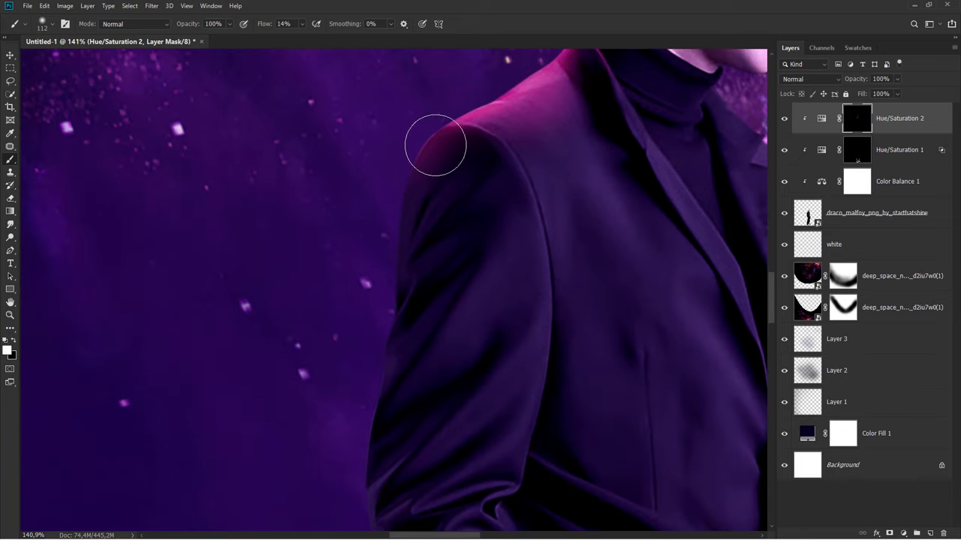
pyautogui.moveTo(427, 133); pyautogui.dragTo(376, 323)
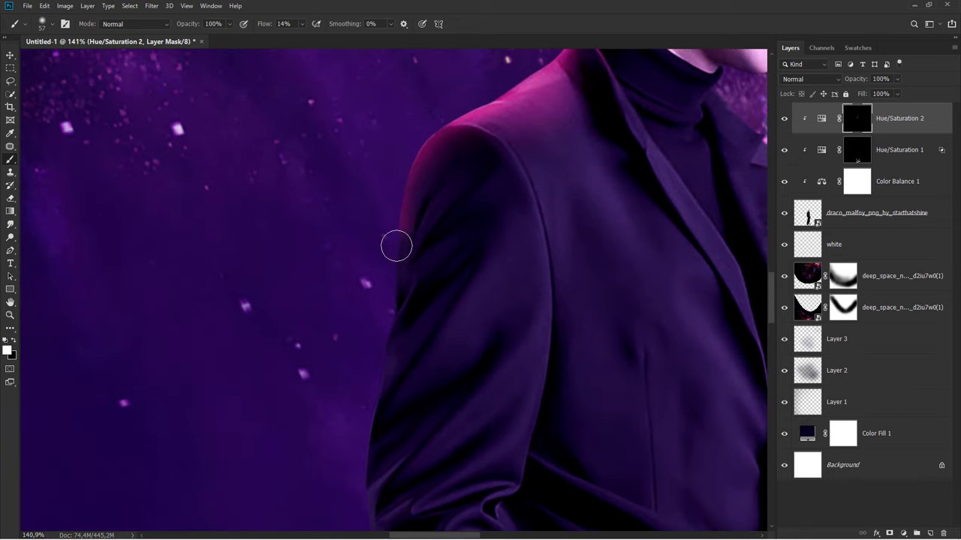
pyautogui.press('[')
pyautogui.press('[')
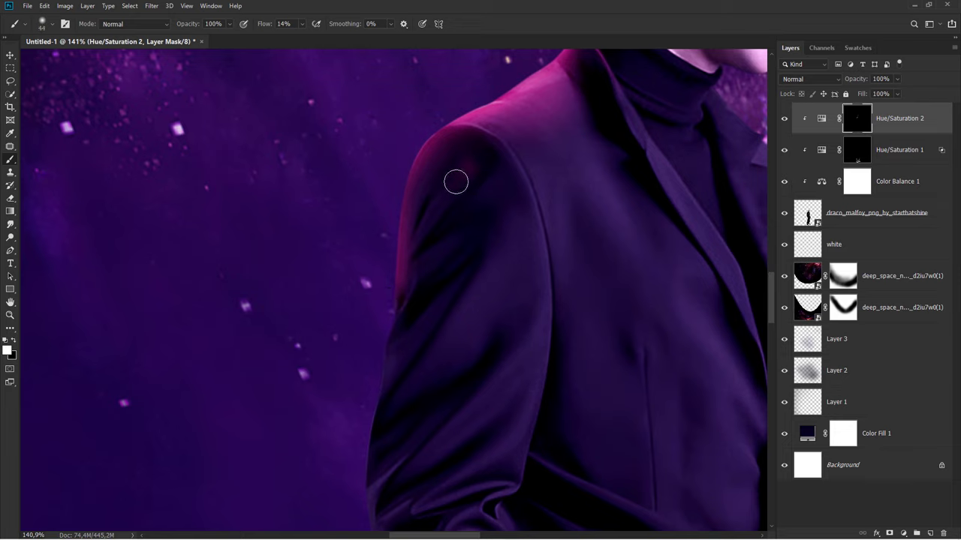
# Step: Paint soft magenta streaks down the left sleeve edge
pyautogui.moveTo(456, 182); pyautogui.dragTo(399, 280)
pyautogui.moveTo(463, 235)
pyautogui.mouseDown()
pyautogui.moveTo(403, 312)
pyautogui.moveTo(437, 304)
pyautogui.mouseUp()
pyautogui.moveTo(467, 264)
pyautogui.mouseDown()
pyautogui.moveTo(403, 356)
pyautogui.moveTo(428, 293)
pyautogui.mouseUp()
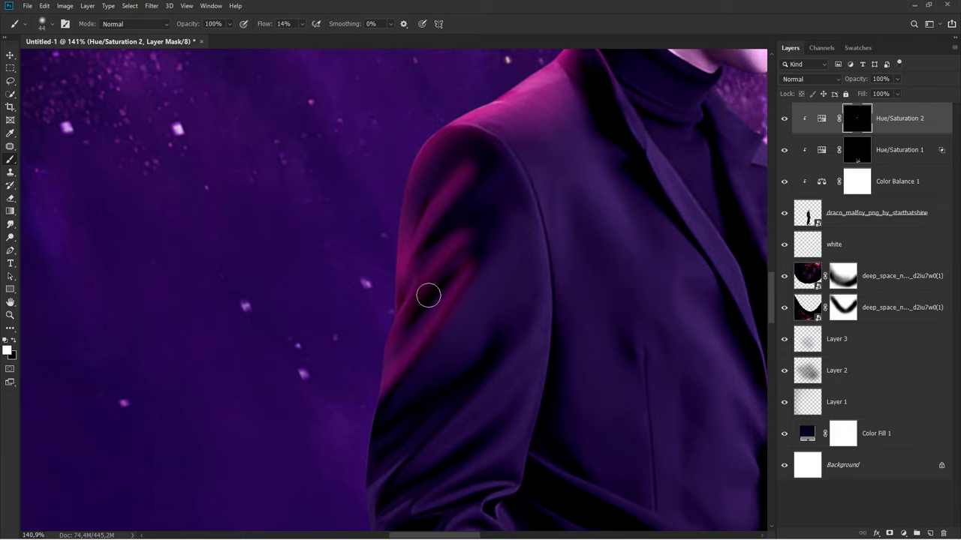
pyautogui.scroll(-1, 429, 294)
pyautogui.press(']')
pyautogui.press(']')
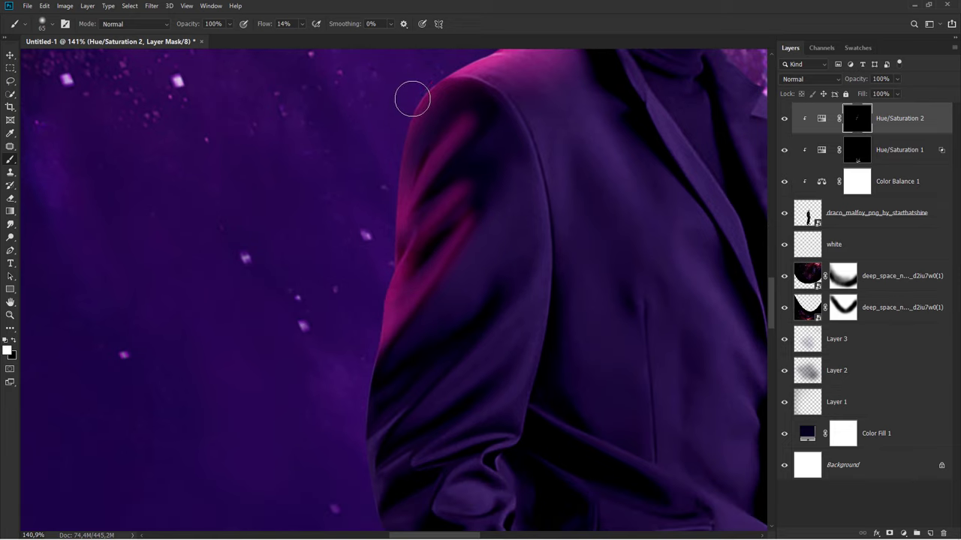
pyautogui.scroll(-2, 379, 300)
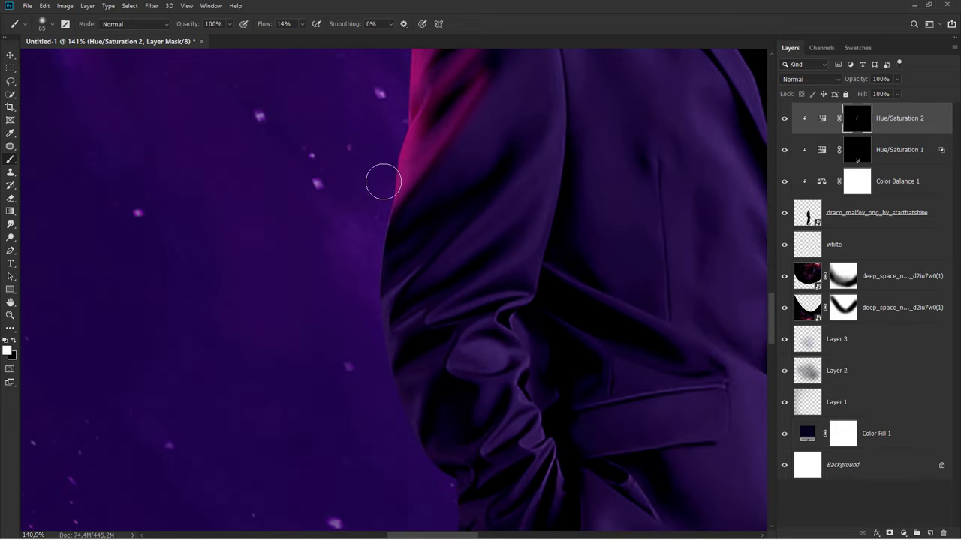
pyautogui.moveTo(459, 208)
pyautogui.mouseDown()
pyautogui.moveTo(399, 271)
pyautogui.moveTo(391, 326)
pyautogui.mouseUp()
pyautogui.scroll(-1, 390, 326)
pyautogui.moveTo(444, 259)
pyautogui.mouseDown()
pyautogui.moveTo(391, 325)
pyautogui.moveTo(412, 407)
pyautogui.mouseUp()
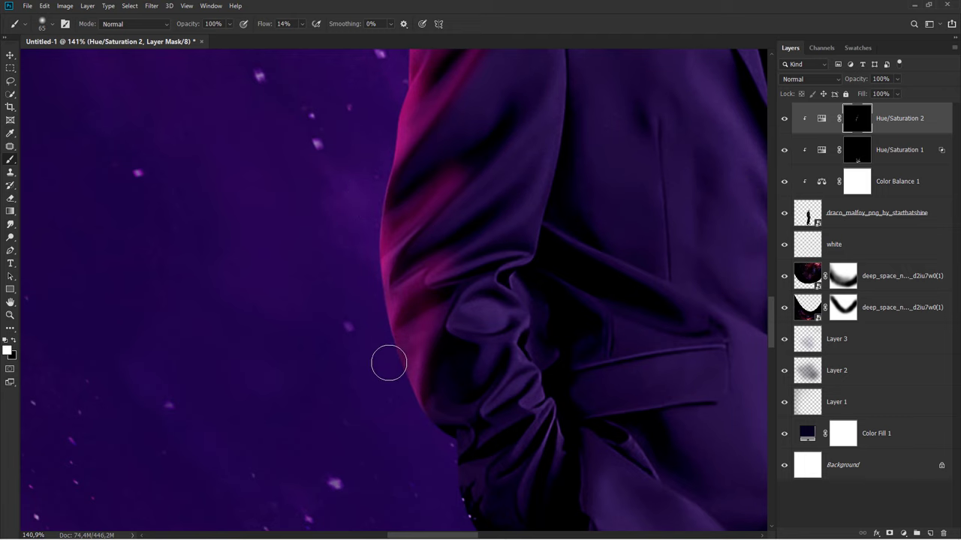
# Step: Adjust the brush size and move the view down along the coat's left edge
pyautogui.scroll(-1, 378, 182)
pyautogui.scroll(-1, 419, 208)
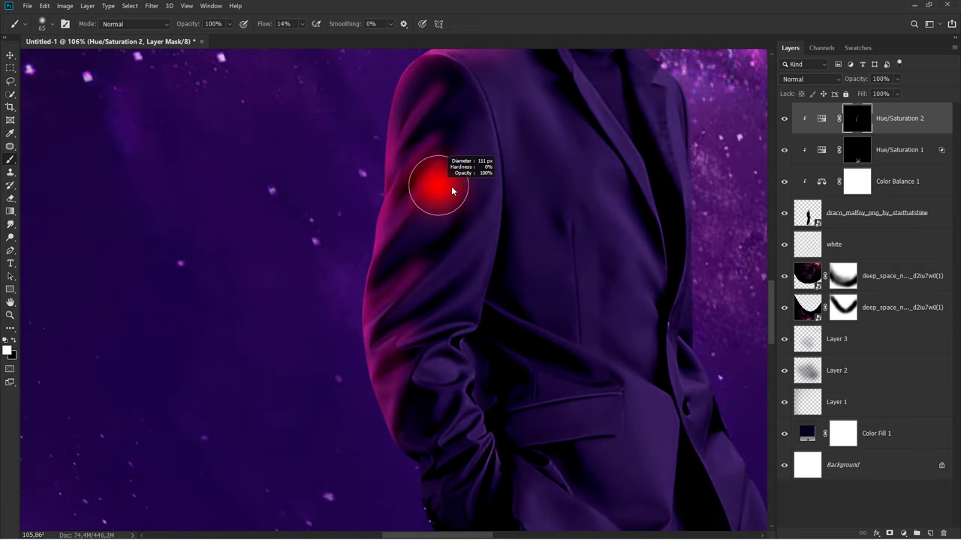
pyautogui.moveTo(370, 307); pyautogui.dragTo(324, 157)
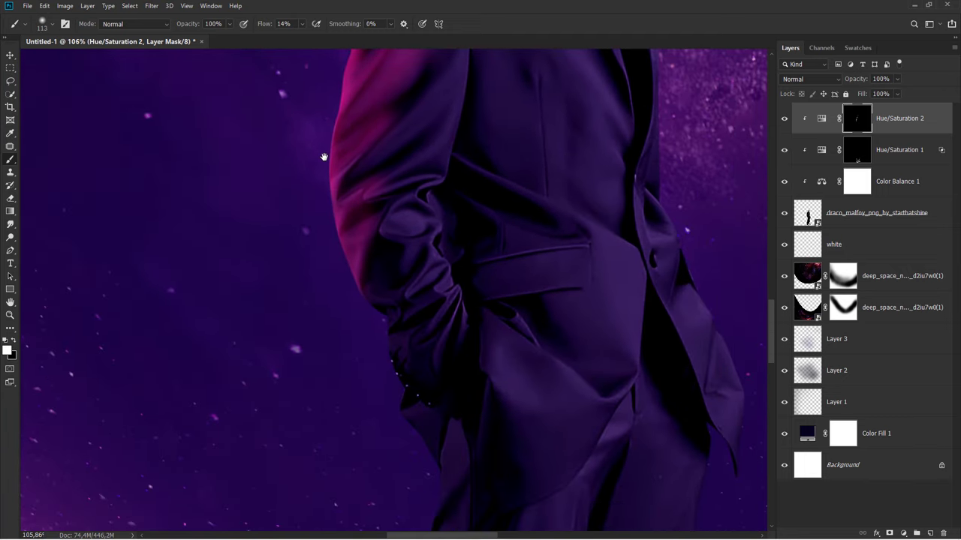
pyautogui.scroll(3, 361, 228)
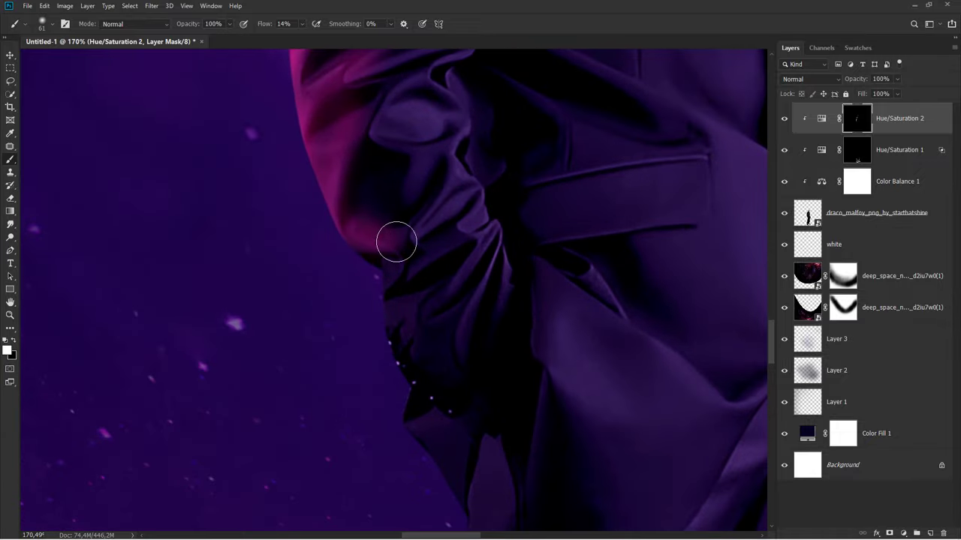
pyautogui.moveTo(379, 263); pyautogui.dragTo(347, 245)
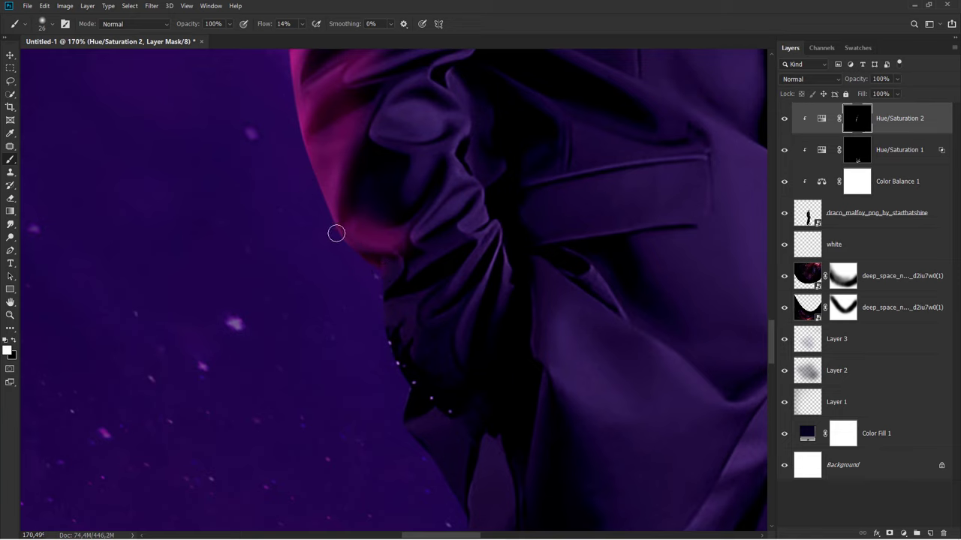
pyautogui.moveTo(380, 302); pyautogui.dragTo(391, 335)
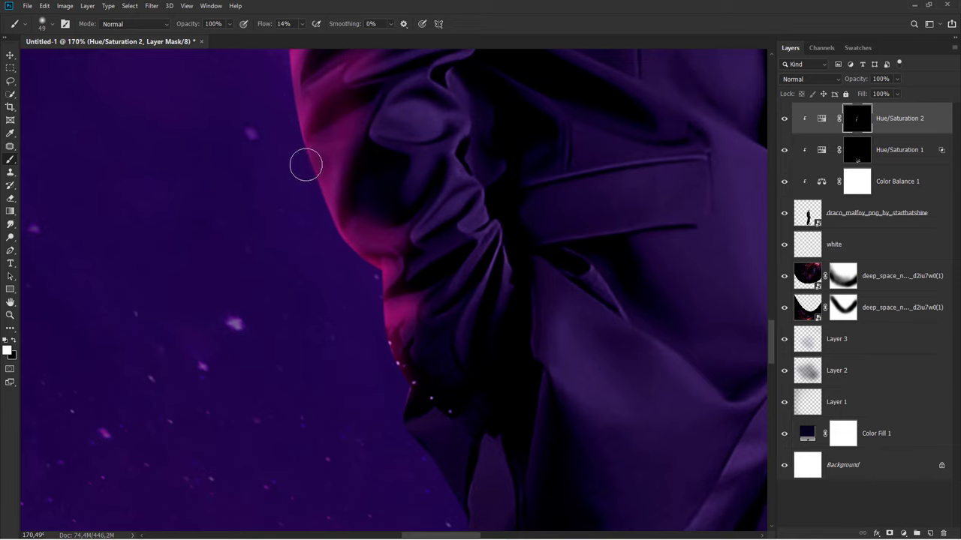
pyautogui.moveTo(279, 105); pyautogui.dragTo(394, 370)
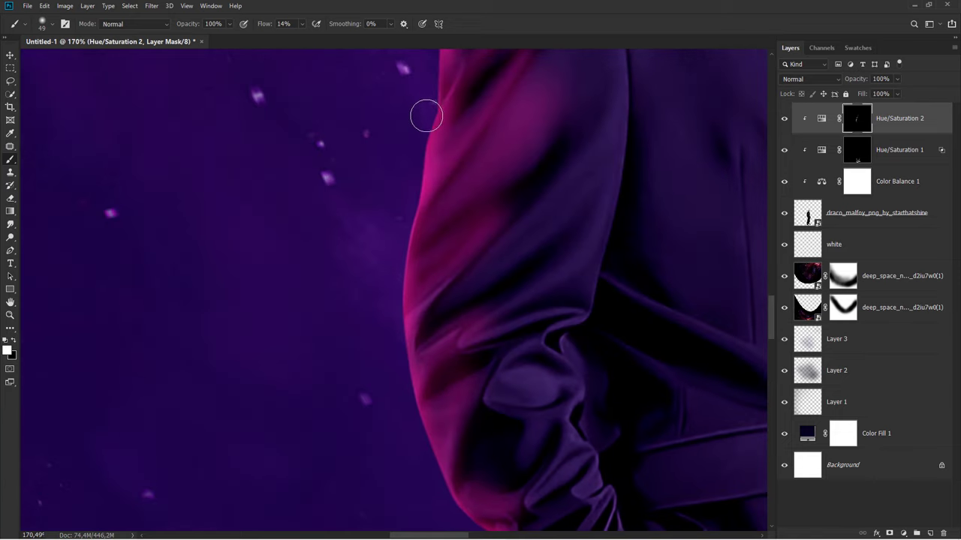
pyautogui.moveTo(453, 474)
pyautogui.mouseDown()
pyautogui.moveTo(324, 188)
pyautogui.moveTo(324, 215)
pyautogui.moveTo(354, 215)
pyautogui.moveTo(356, 247)
pyautogui.moveTo(379, 292)
pyautogui.moveTo(383, 360)
pyautogui.mouseUp()
# Step: Paint magenta rim light down the coat's left edge in several larger-brush strokes
pyautogui.press(']')
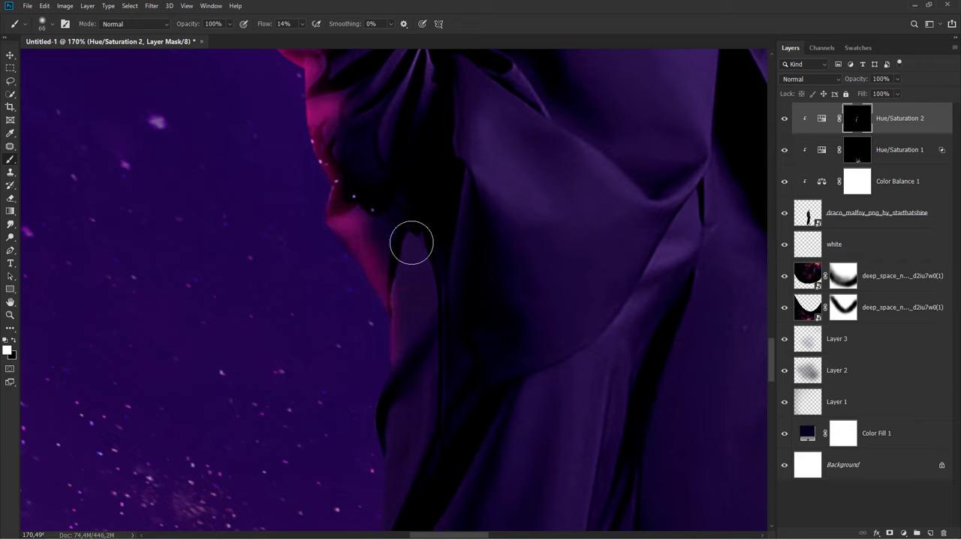
pyautogui.moveTo(410, 243)
pyautogui.mouseDown()
pyautogui.moveTo(403, 326)
pyautogui.moveTo(377, 373)
pyautogui.moveTo(369, 453)
pyautogui.mouseUp()
pyautogui.scroll(-2, 368, 454)
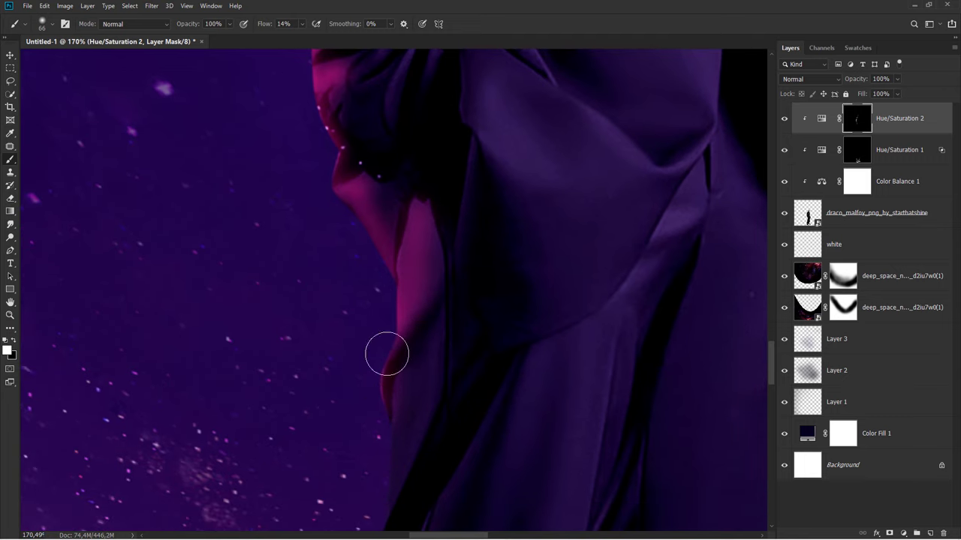
pyautogui.scroll(-2, 387, 199)
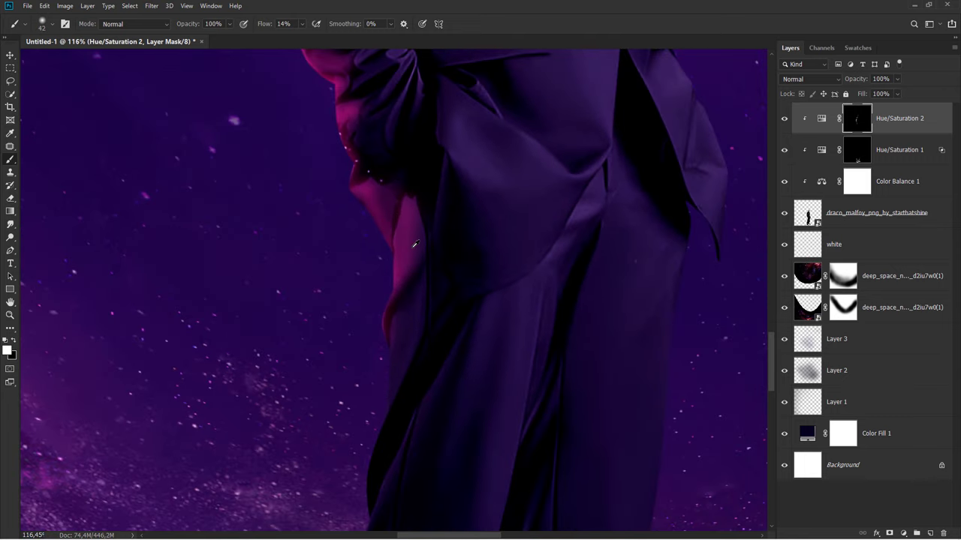
pyautogui.press(']')
pyautogui.press(']')
pyautogui.press(']')
pyautogui.moveTo(415, 244)
pyautogui.mouseDown()
pyautogui.moveTo(423, 285)
pyautogui.moveTo(385, 382)
pyautogui.moveTo(373, 389)
pyautogui.mouseUp()
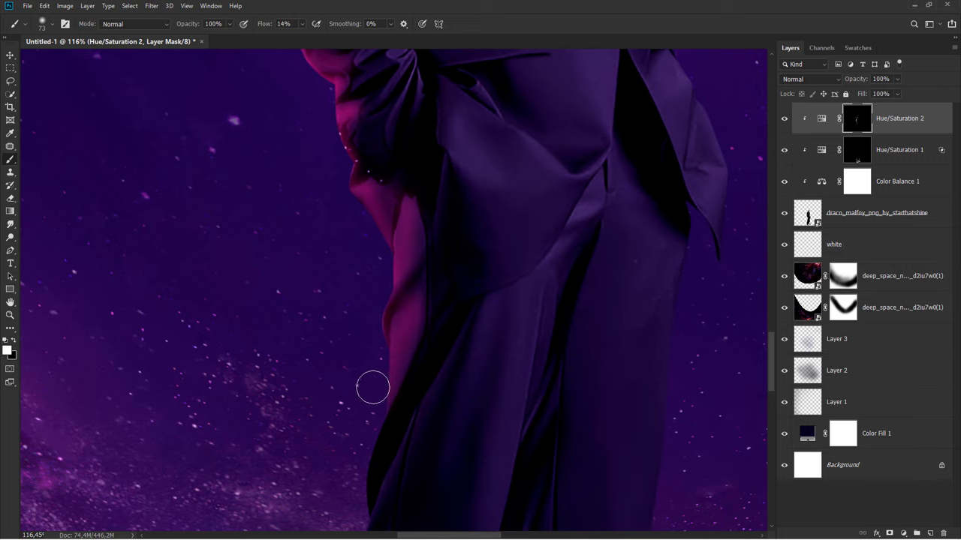
pyautogui.moveTo(374, 315); pyautogui.dragTo(386, 253)
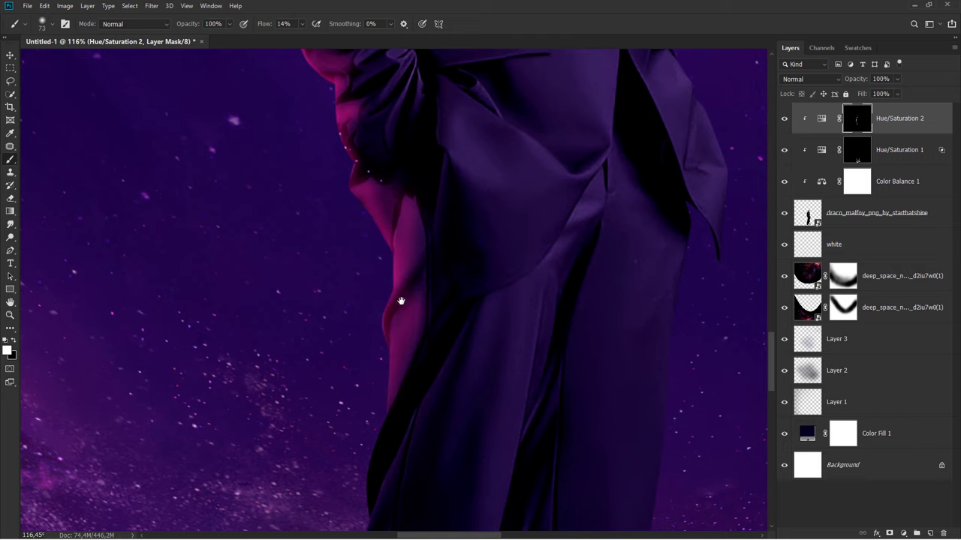
pyautogui.moveTo(401, 301)
pyautogui.mouseDown()
pyautogui.moveTo(379, 176)
pyautogui.moveTo(351, 340)
pyautogui.moveTo(365, 290)
pyautogui.moveTo(406, 231)
pyautogui.mouseUp()
pyautogui.moveTo(417, 186); pyautogui.dragTo(365, 310)
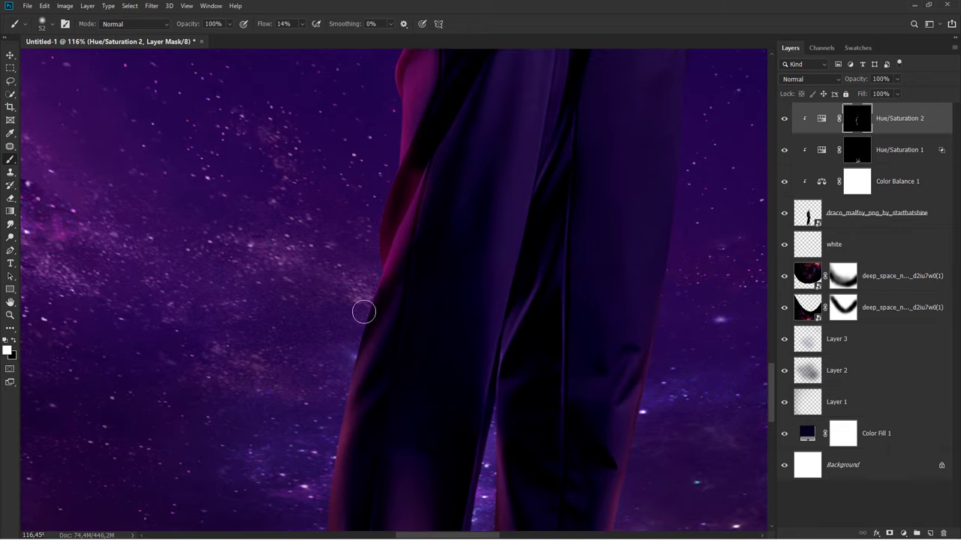
# Step: Paint magenta rim light along the trouser leg's left edge toward the shoe
pyautogui.hotkey('ctrl', 'z')
pyautogui.moveTo(419, 176)
pyautogui.mouseDown()
pyautogui.moveTo(389, 327)
pyautogui.moveTo(360, 386)
pyautogui.mouseUp()
pyautogui.hotkey('ctrl', '0')
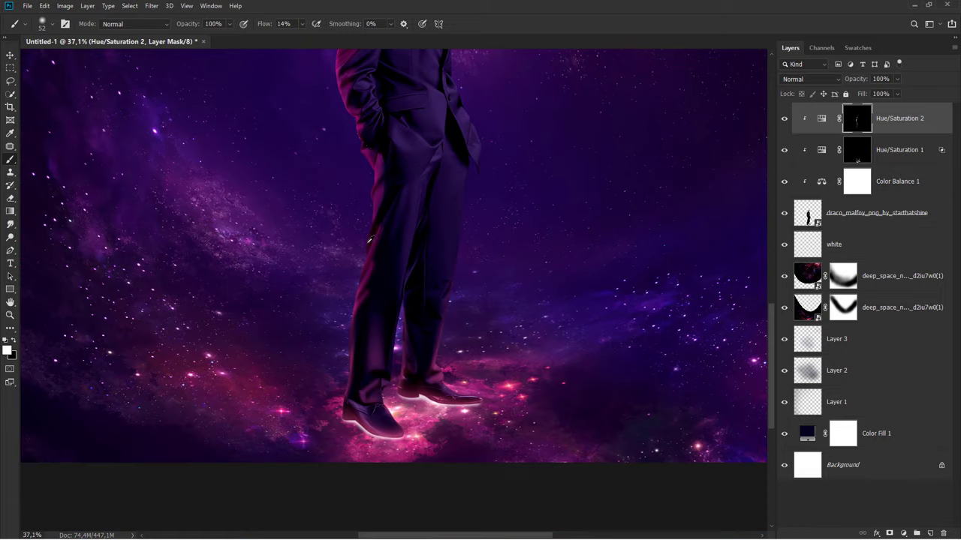
pyautogui.moveTo(392, 244); pyautogui.dragTo(473, 370)
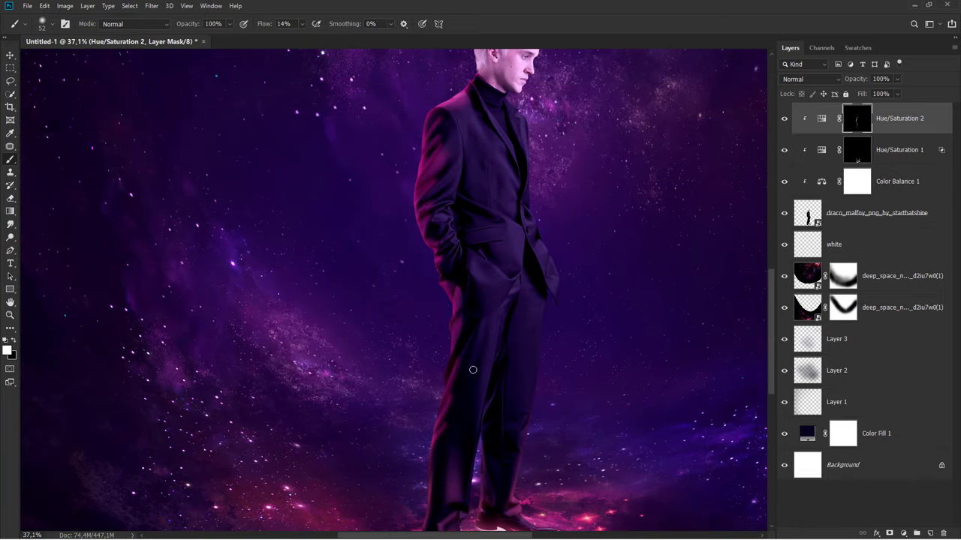
pyautogui.scroll(-2, 468, 353)
pyautogui.scroll(-1, 468, 354)
pyautogui.keyDown('alt'); pyautogui.scroll(4, 468, 353); pyautogui.keyUp('alt')
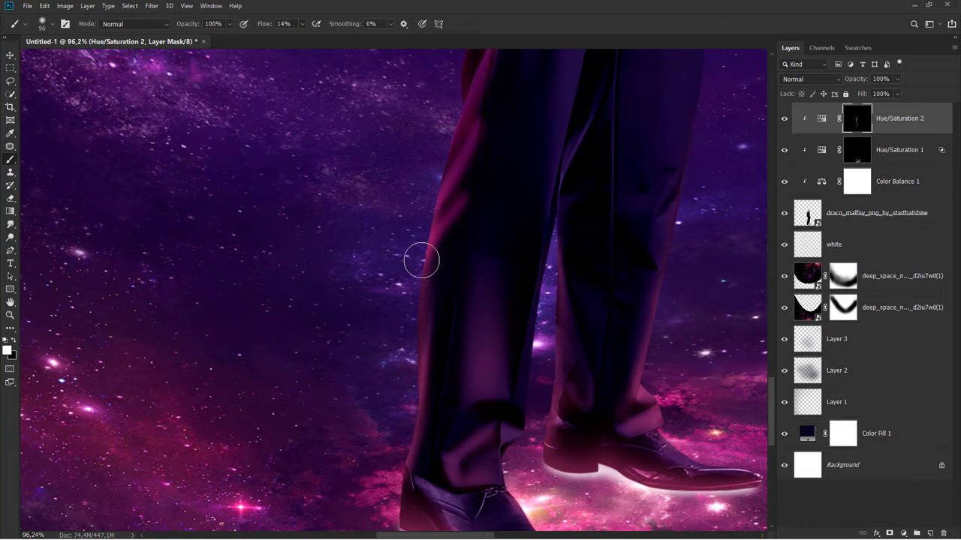
pyautogui.moveTo(421, 261); pyautogui.dragTo(391, 476)
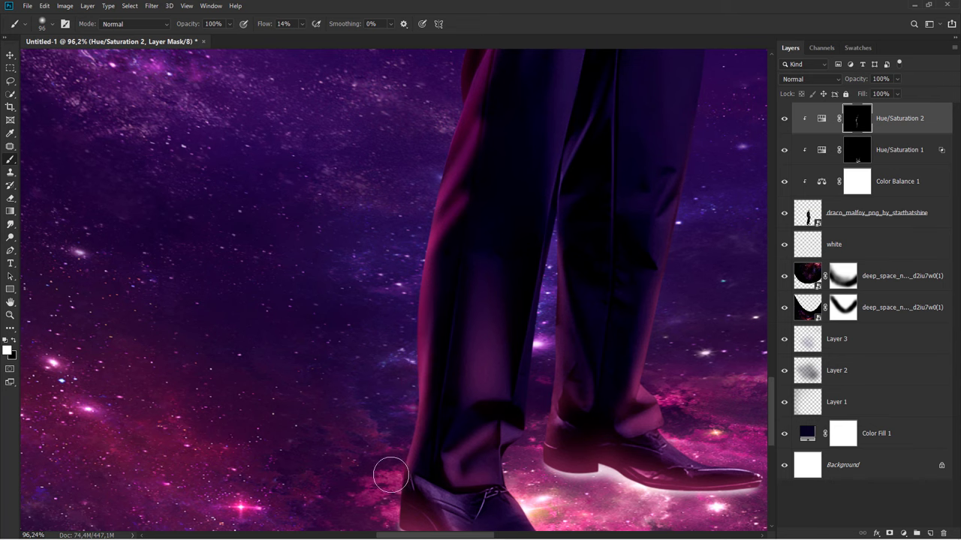
# Step: Shrink the brush slightly and bring the upper body and neck back into view
pyautogui.scroll(-1, 395, 466)
pyautogui.press('[')
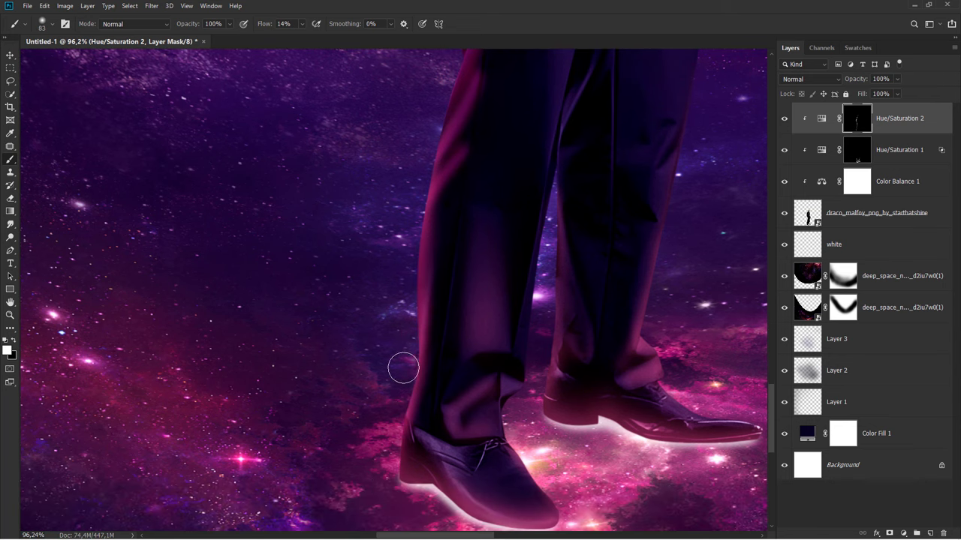
pyautogui.keyDown('alt'); pyautogui.scroll(-2, 398, 370); pyautogui.keyUp('alt')
pyautogui.keyDown('alt'); pyautogui.scroll(-1, 448, 272); pyautogui.keyUp('alt')
pyautogui.moveTo(449, 272); pyautogui.dragTo(397, 343)
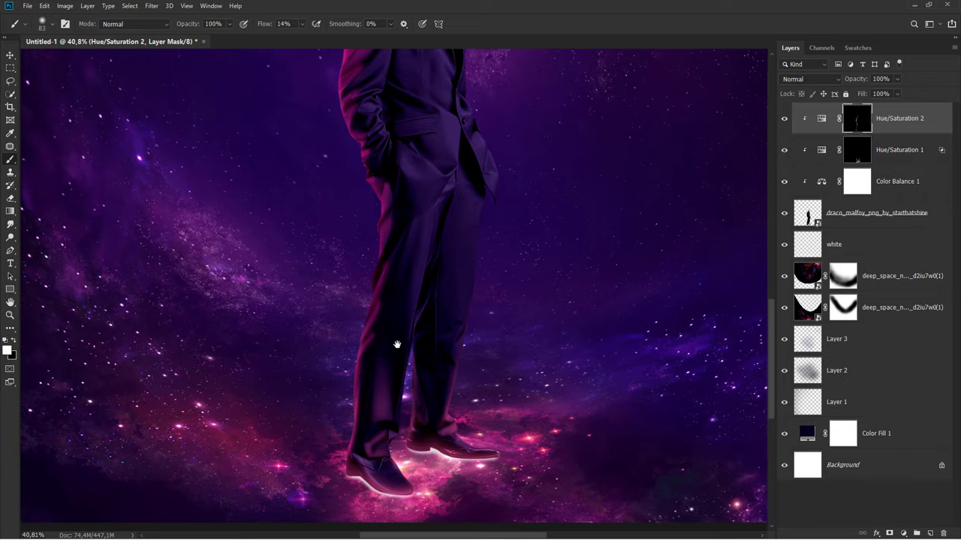
pyautogui.moveTo(415, 278); pyautogui.dragTo(416, 403)
pyautogui.keyDown('alt'); pyautogui.scroll(1, 416, 403); pyautogui.keyUp('alt')
# Step: Paint magenta rim light along the jacket collar edge with a smaller brush
pyautogui.keyDown('alt'); pyautogui.scroll(1, 459, 151); pyautogui.keyUp('alt')
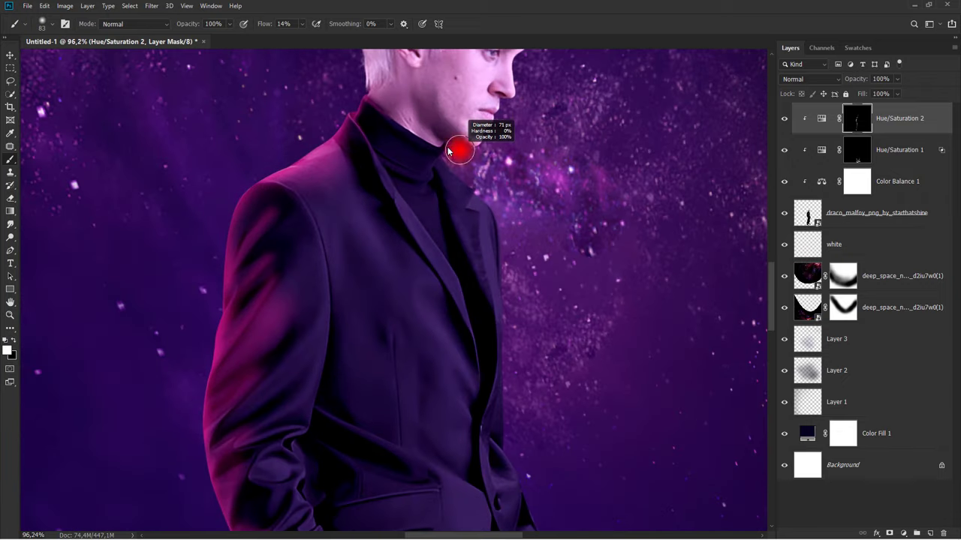
pyautogui.keyDown('alt'); pyautogui.scroll(1, 457, 152); pyautogui.keyUp('alt')
pyautogui.keyDown('alt'); pyautogui.scroll(2, 457, 152); pyautogui.keyUp('alt')
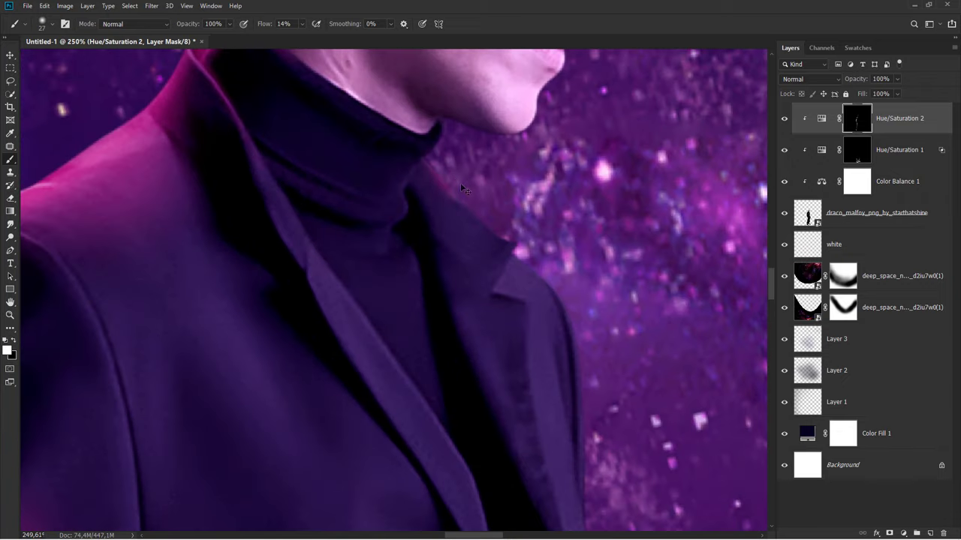
pyautogui.keyDown('alt'); pyautogui.moveTo(440, 163); pyautogui.dragTo(439, 170); pyautogui.keyUp('alt')
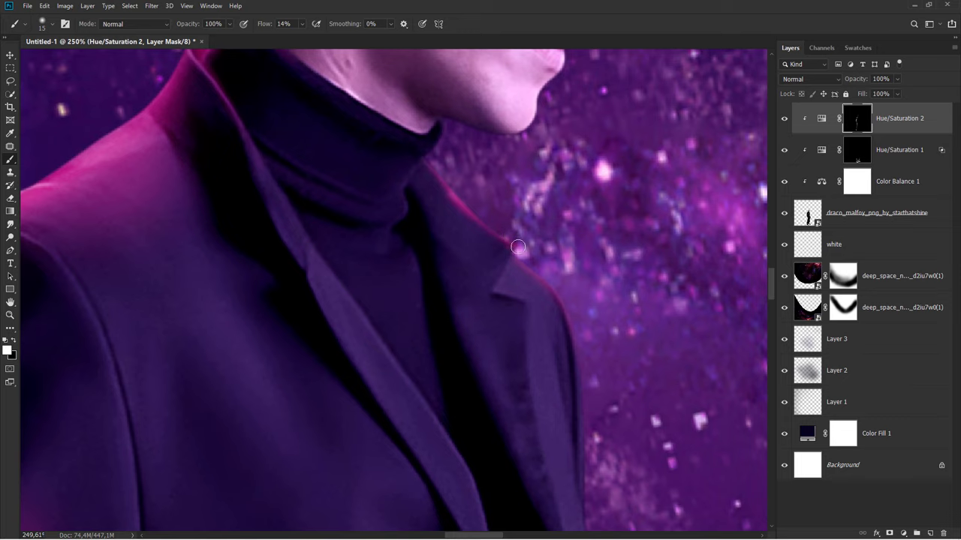
pyautogui.moveTo(508, 275)
pyautogui.mouseDown()
pyautogui.moveTo(555, 315)
pyautogui.moveTo(578, 303)
pyautogui.moveTo(536, 274)
pyautogui.moveTo(585, 337)
pyautogui.mouseUp()
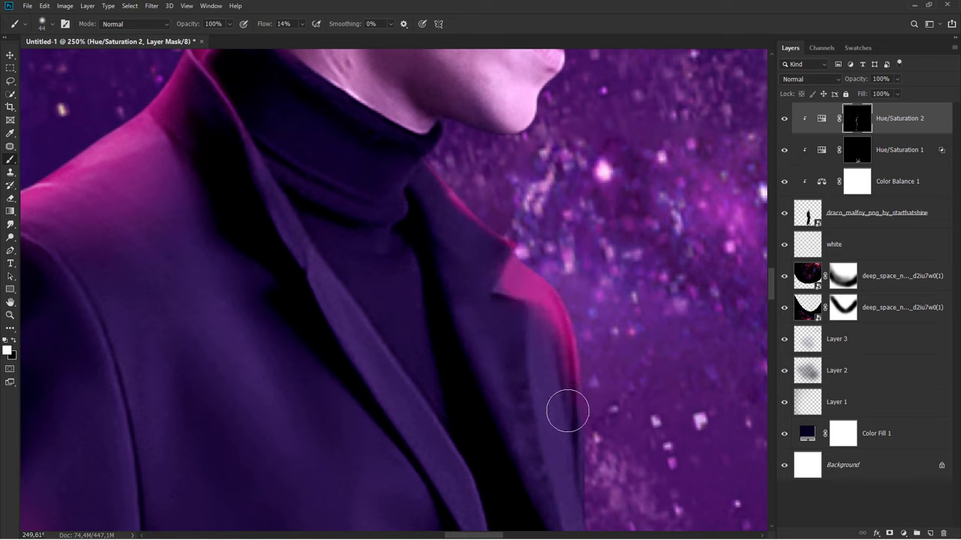
# Step: Paint black with a large soft brush to tone down pink on the upper shoulder and elbow
pyautogui.press('x')
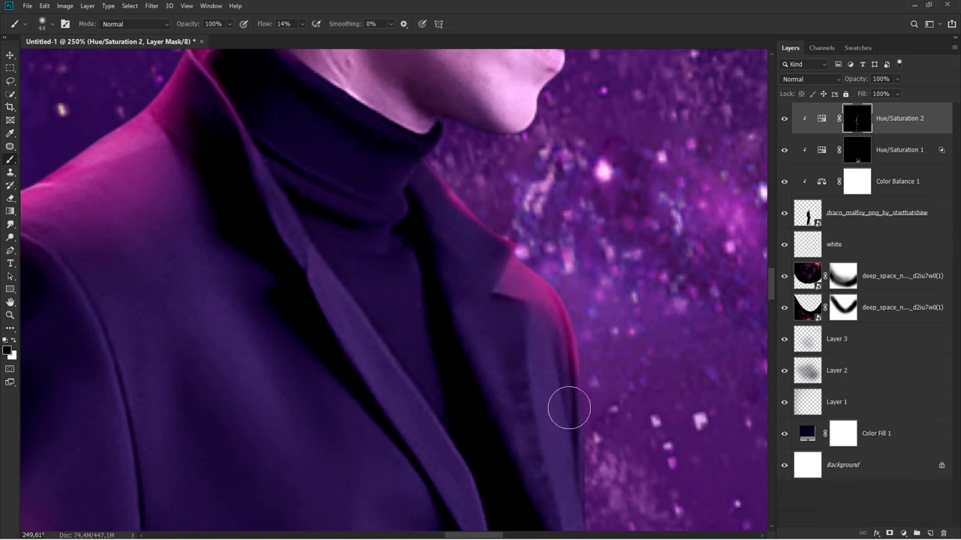
pyautogui.scroll(-2, 415, 232)
pyautogui.keyDown('alt'); pyautogui.moveTo(318, 197); pyautogui.dragTo(353, 197); pyautogui.keyUp('alt')
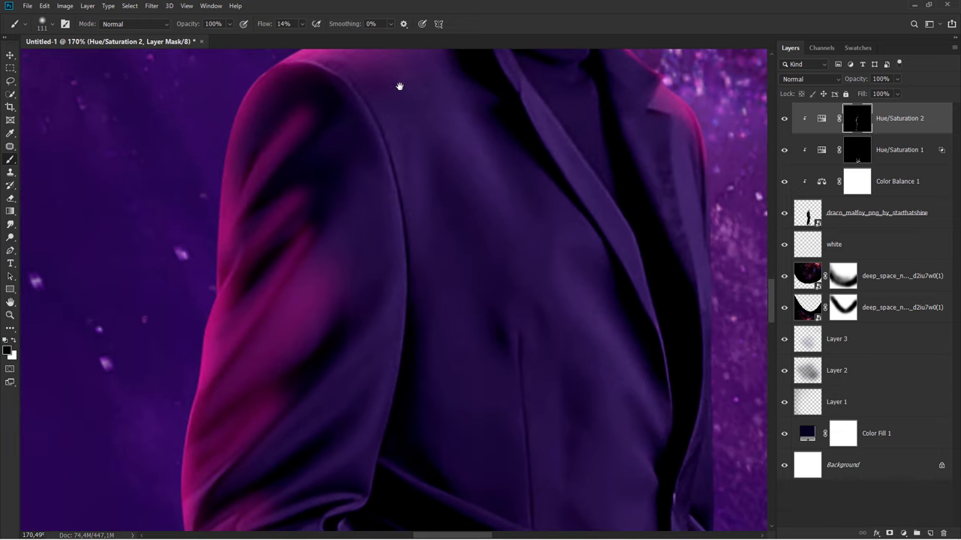
pyautogui.moveTo(225, 220); pyautogui.dragTo(383, 75)
pyautogui.moveTo(303, 137)
pyautogui.mouseDown()
pyautogui.moveTo(296, 145)
pyautogui.moveTo(322, 165)
pyautogui.moveTo(300, 189)
pyautogui.moveTo(335, 266)
pyautogui.moveTo(302, 343)
pyautogui.moveTo(359, 200)
pyautogui.mouseUp()
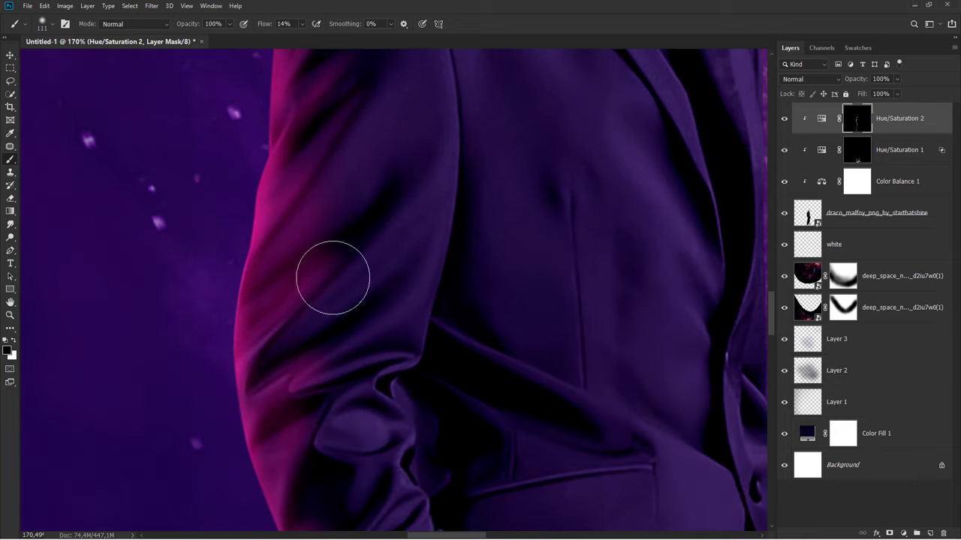
pyautogui.keyDown('alt'); pyautogui.scroll(-5, 331, 285); pyautogui.keyUp('alt')
pyautogui.moveTo(322, 312)
pyautogui.mouseDown()
pyautogui.moveTo(328, 290)
pyautogui.moveTo(303, 309)
pyautogui.moveTo(318, 307)
pyautogui.moveTo(322, 168)
pyautogui.mouseUp()
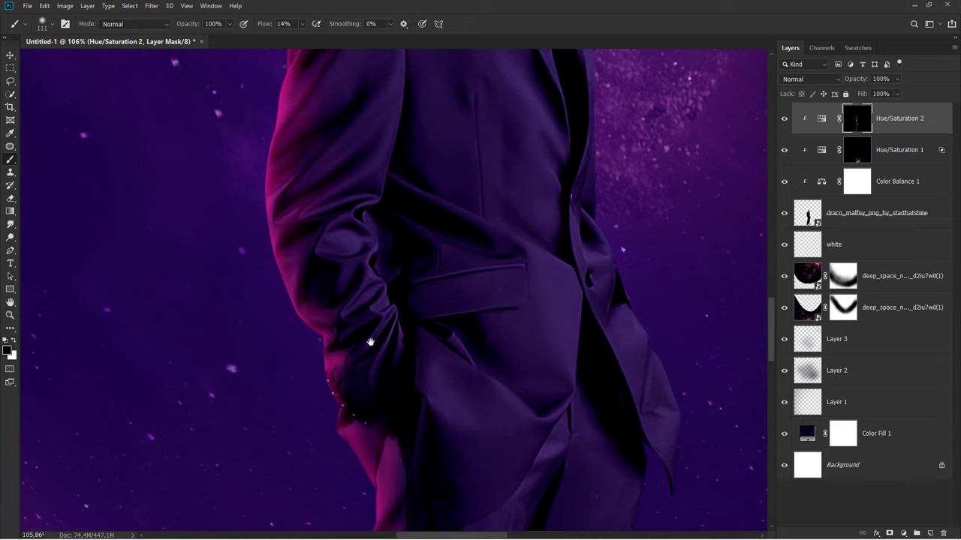
# Step: Inspect the legs down to the shoes, toggle Hue/Saturation 2 to compare, and target the adjustment
pyautogui.moveTo(371, 338); pyautogui.dragTo(375, 188)
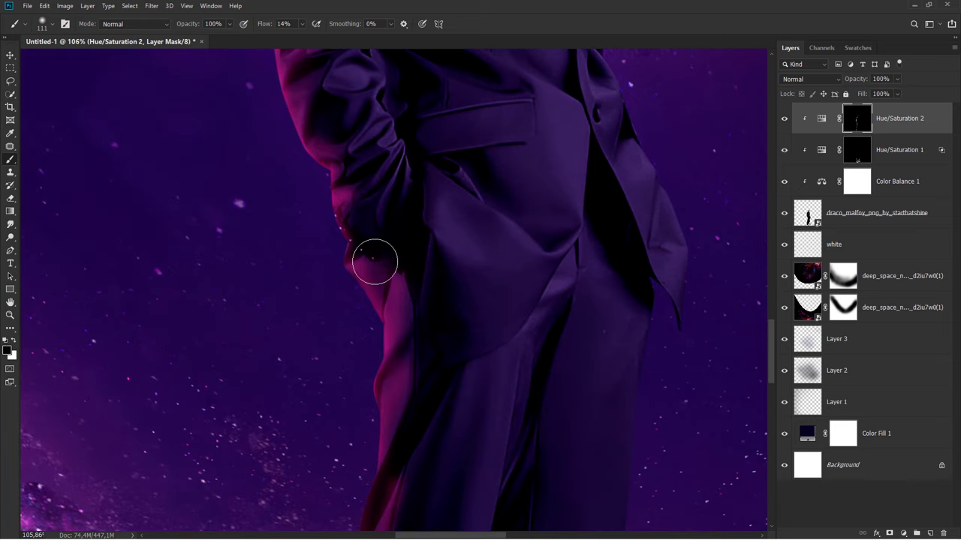
pyautogui.moveTo(409, 330); pyautogui.dragTo(397, 184)
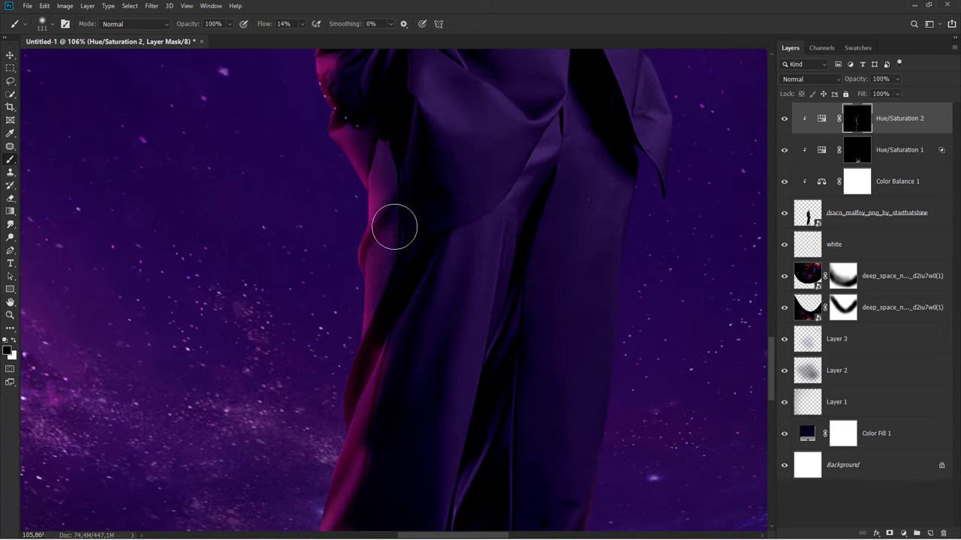
pyautogui.moveTo(386, 322); pyautogui.dragTo(409, 142)
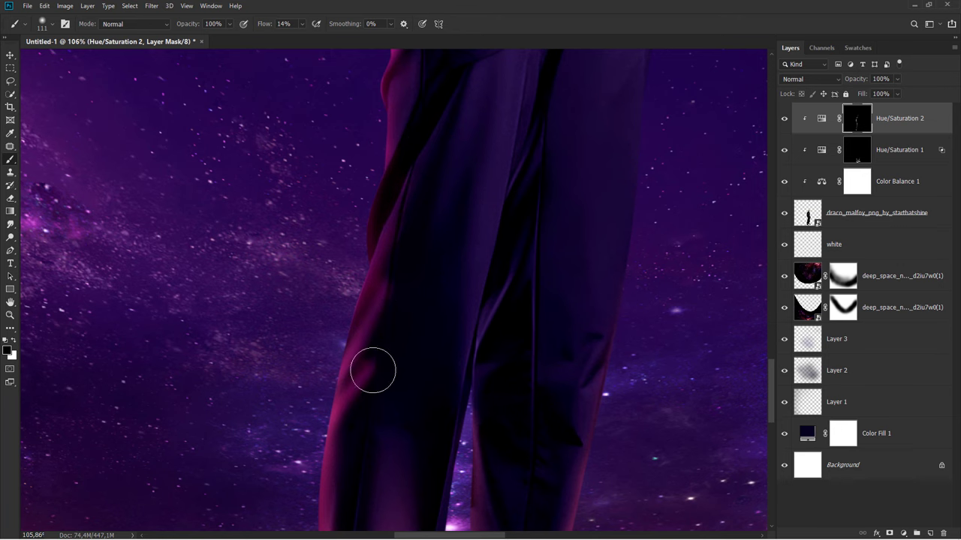
pyautogui.moveTo(401, 296); pyautogui.dragTo(407, 155)
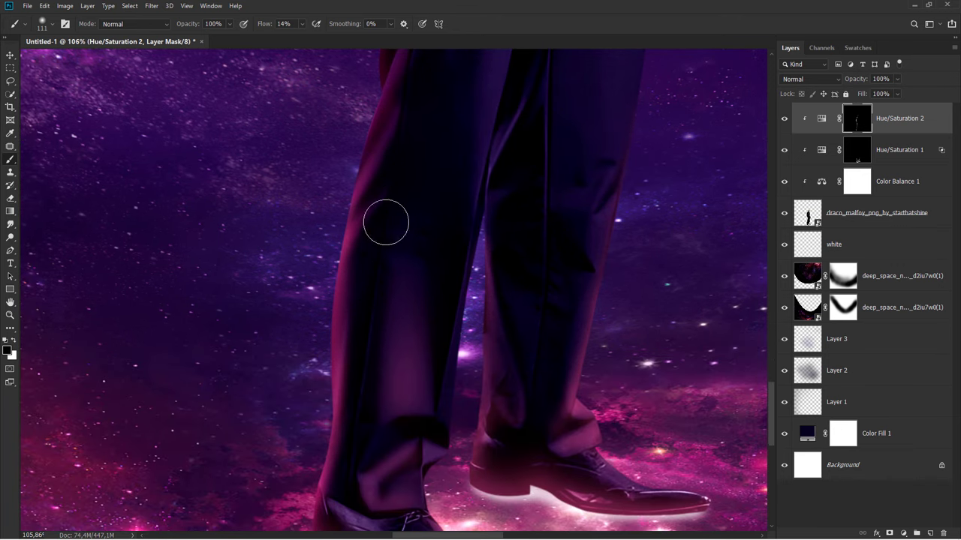
pyautogui.scroll(-5, 386, 221)
pyautogui.scroll(-3, 386, 221)
pyautogui.scroll(1, 409, 403)
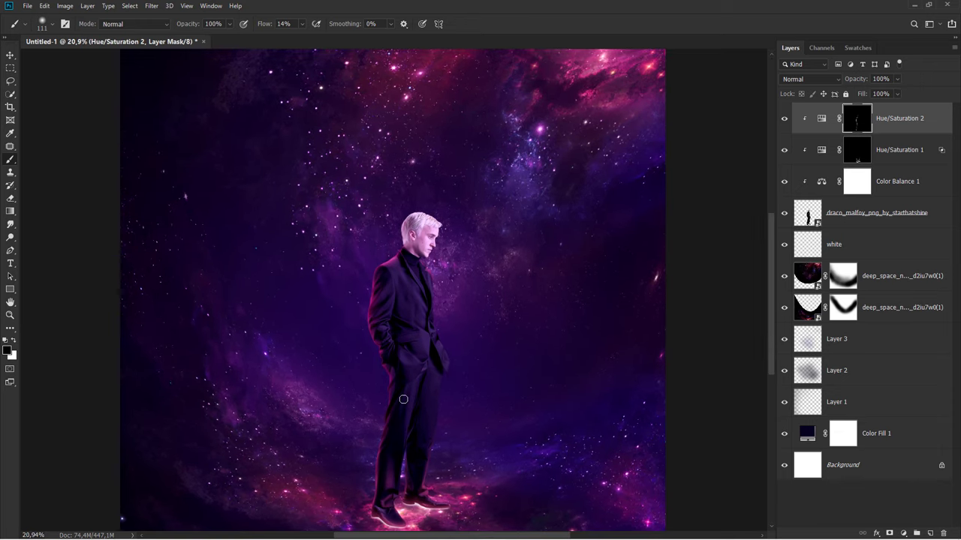
pyautogui.click(784, 118)
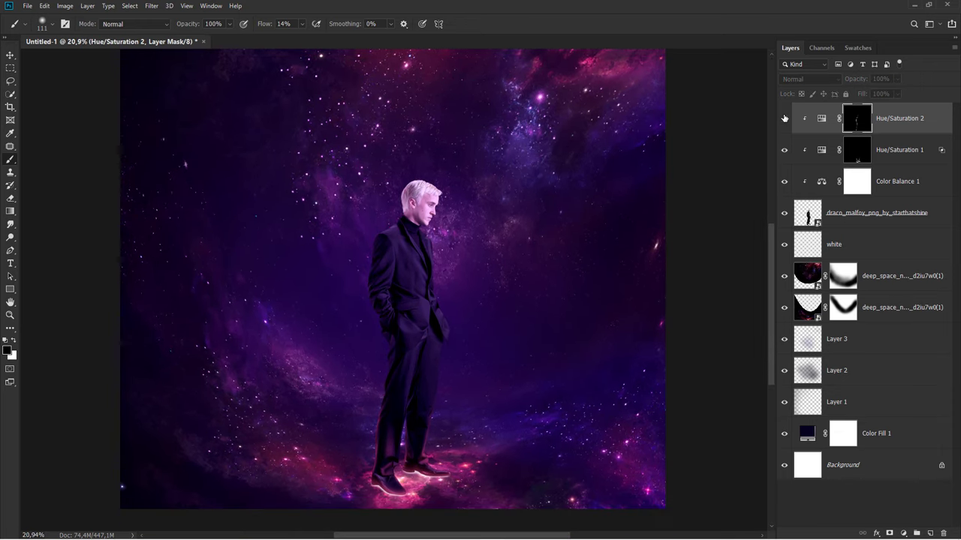
pyautogui.click(784, 119)
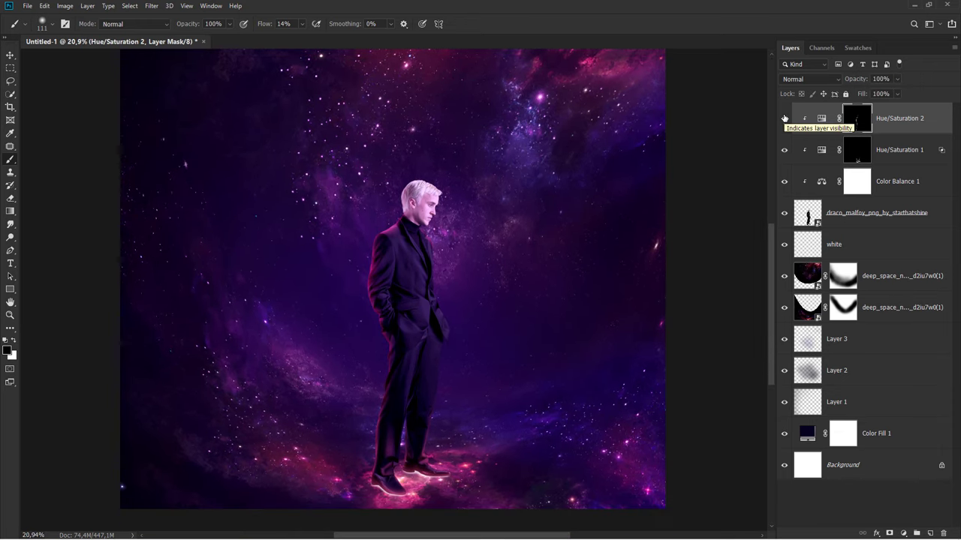
pyautogui.click(898, 113)
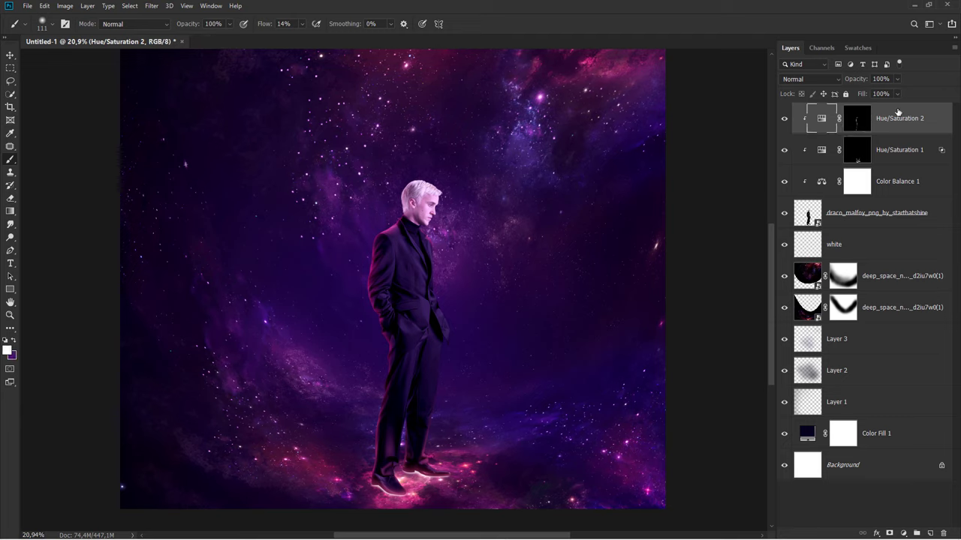
# Step: Add an unclipped Colorize Hue/Saturation 3 layer: hue 333, saturation 47, lightness +40
pyautogui.click(906, 533)
pyautogui.click(917, 439)
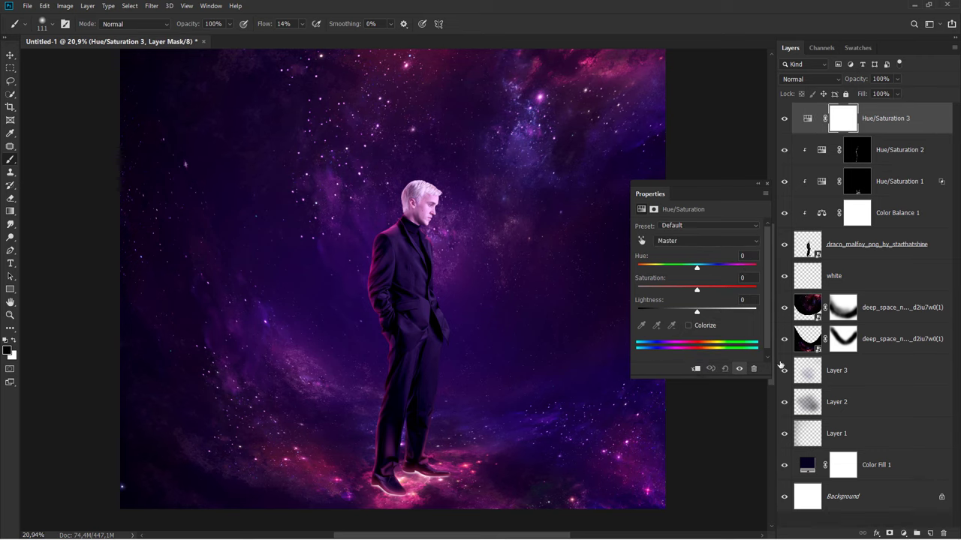
pyautogui.click(688, 325)
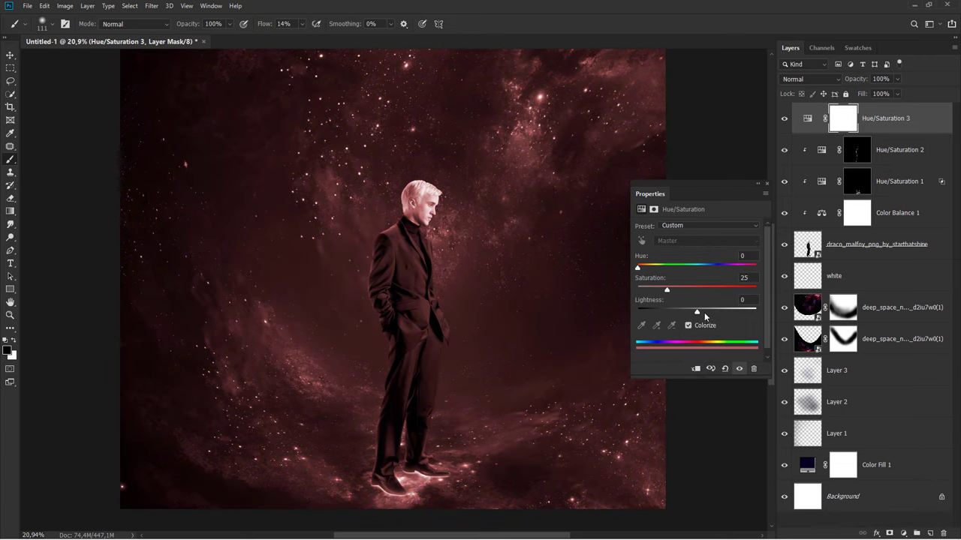
pyautogui.moveTo(710, 311); pyautogui.dragTo(720, 313)
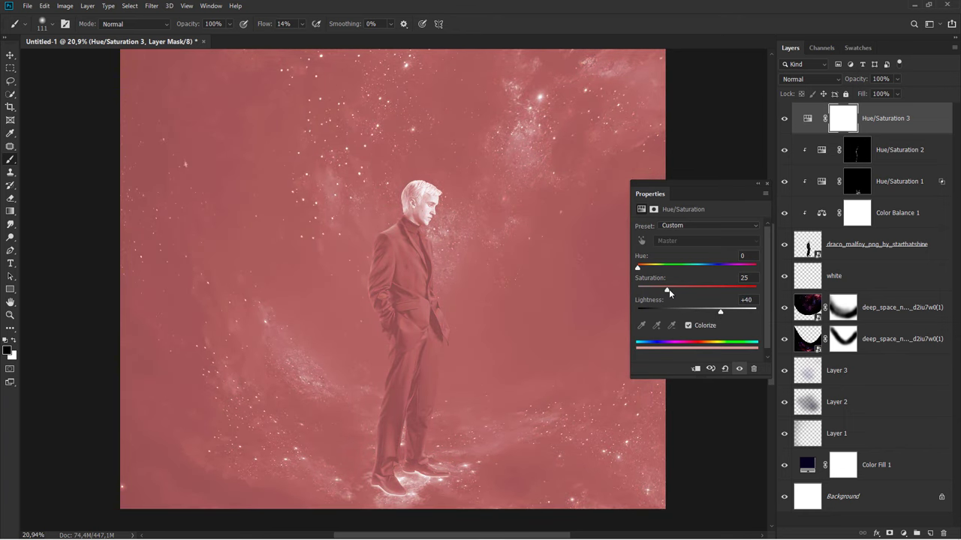
pyautogui.moveTo(669, 292); pyautogui.dragTo(696, 291)
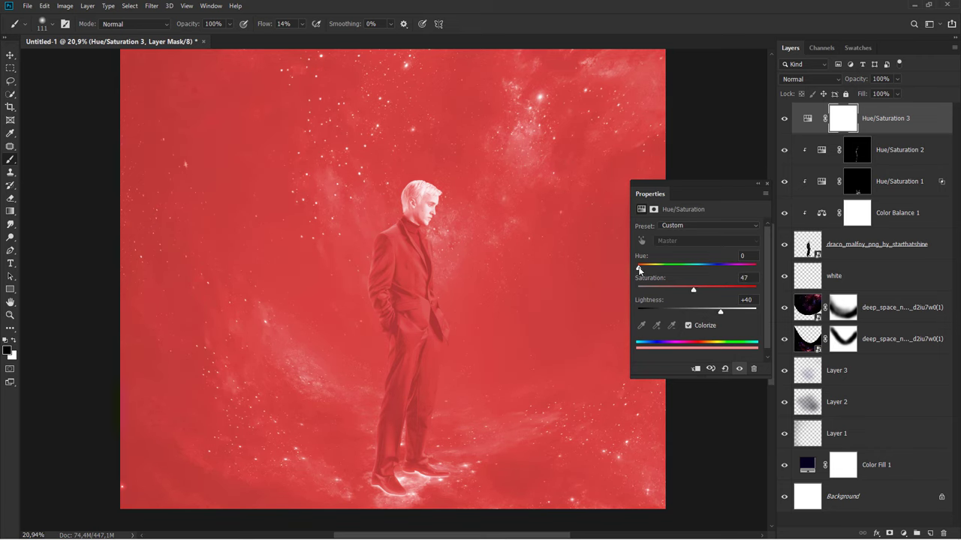
pyautogui.moveTo(639, 269); pyautogui.dragTo(747, 274)
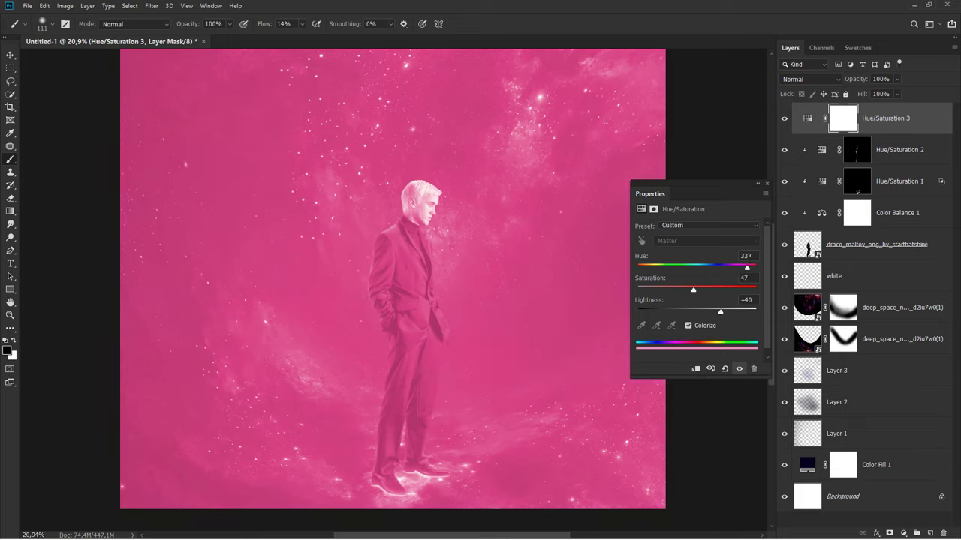
pyautogui.click(766, 184)
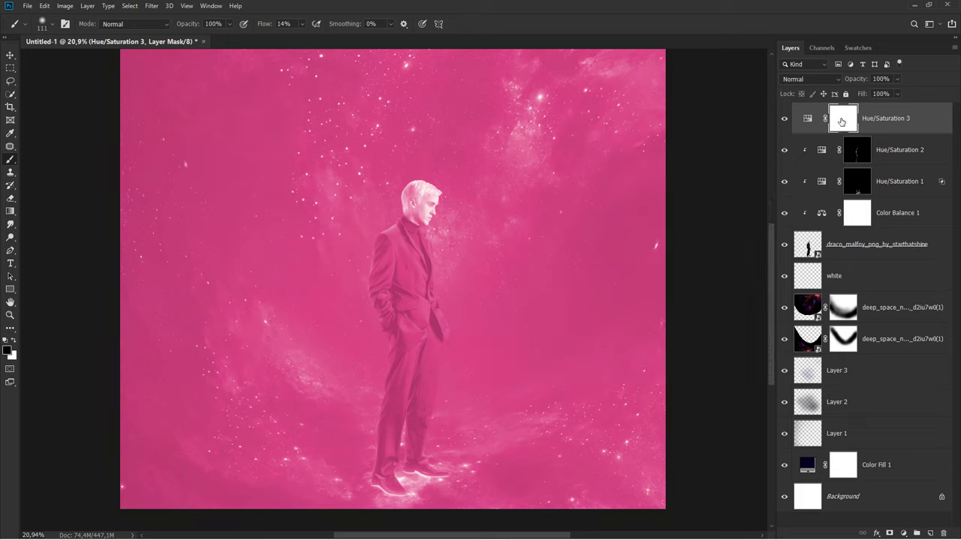
# Step: Invert the Hue/Saturation 3 mask to black, then paint white pink glow onto the back shoe's heel and sole
pyautogui.hotkey('ctrl', 'i')
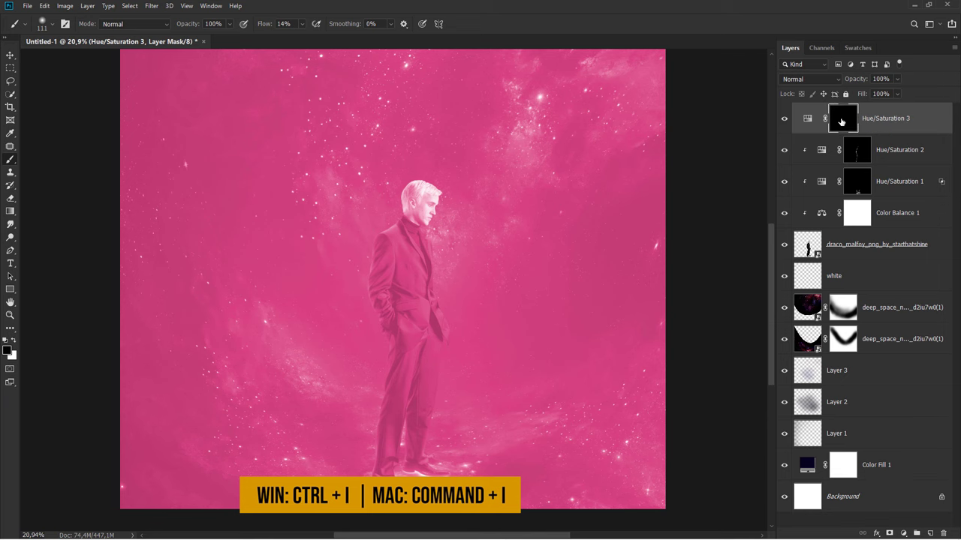
pyautogui.scroll(5, 432, 481)
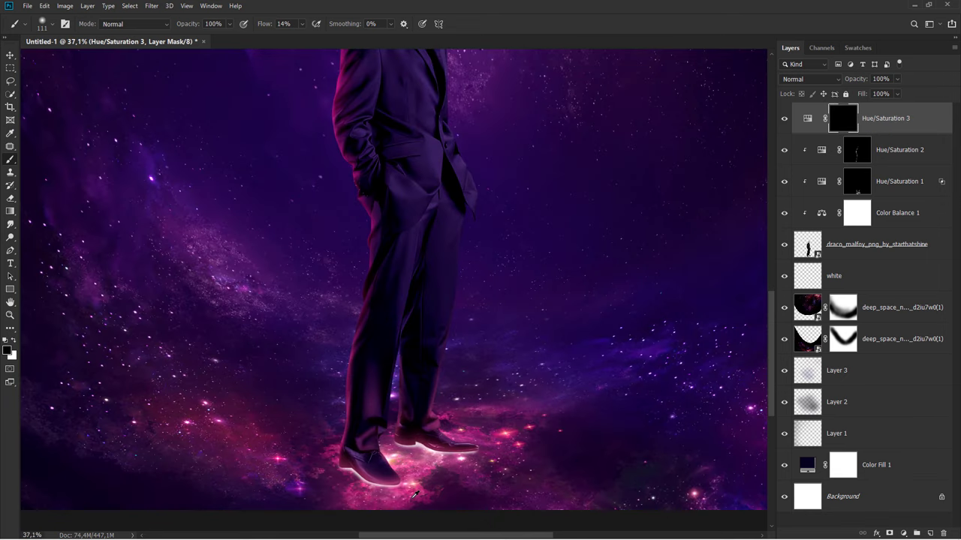
pyautogui.scroll(3, 430, 458)
pyautogui.scroll(3, 429, 439)
pyautogui.scroll(1, 429, 439)
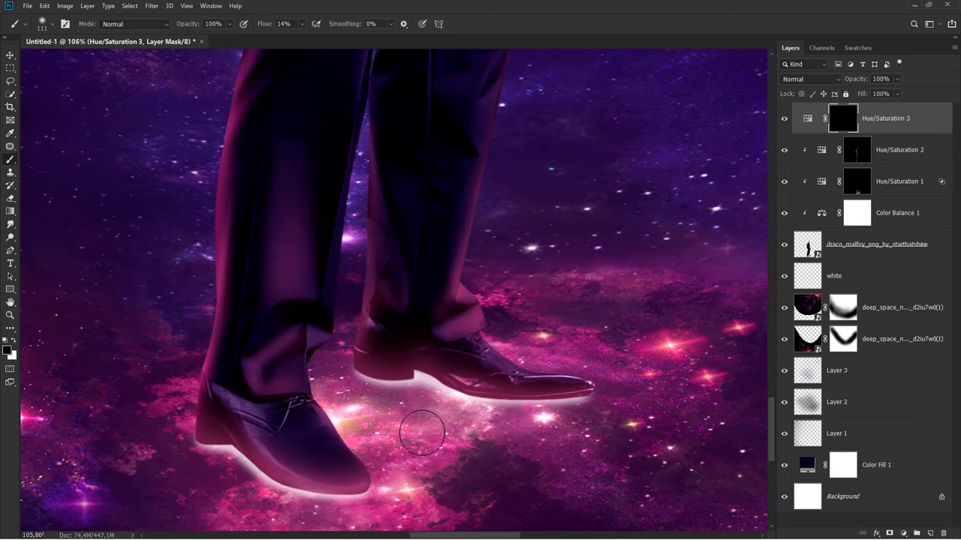
pyautogui.click(13, 340)
pyautogui.keyDown('alt'); pyautogui.rightClick(383, 368); pyautogui.keyUp('alt')
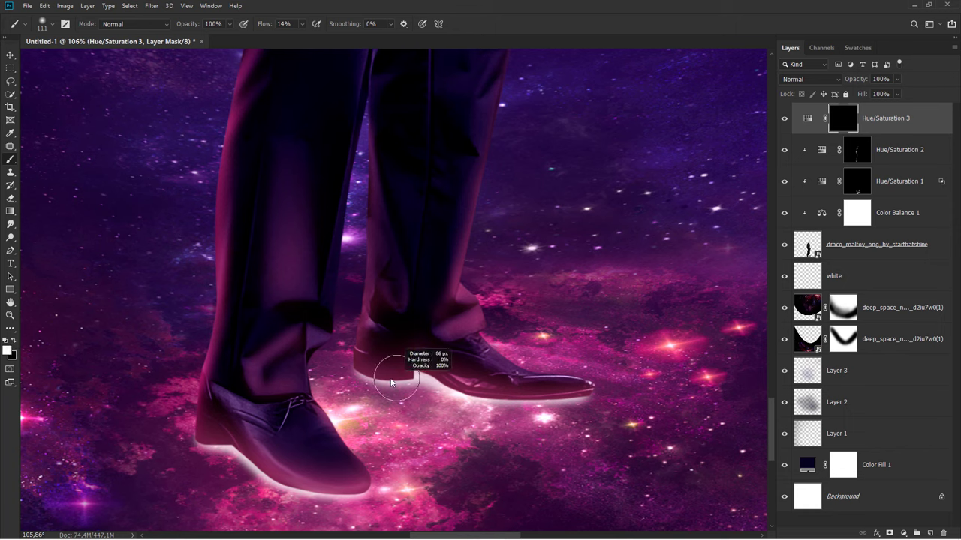
pyautogui.moveTo(356, 370); pyautogui.dragTo(579, 399)
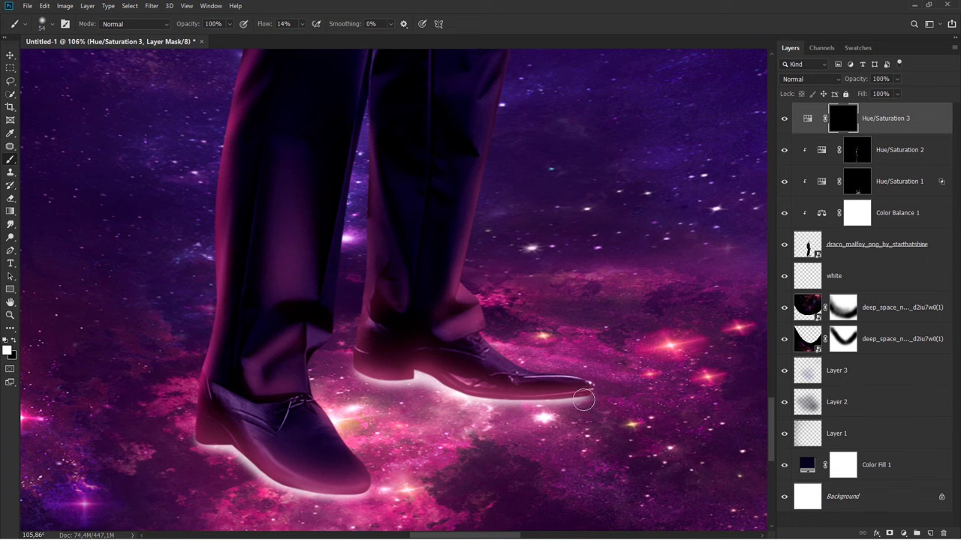
# Step: Paint pink glow along the front shoe's sole, the rear sole, and under the front heel
pyautogui.scroll(-1, 582, 386)
pyautogui.keyDown('alt'); pyautogui.rightClick(576, 368); pyautogui.keyUp('alt')
pyautogui.moveTo(589, 347); pyautogui.dragTo(424, 339)
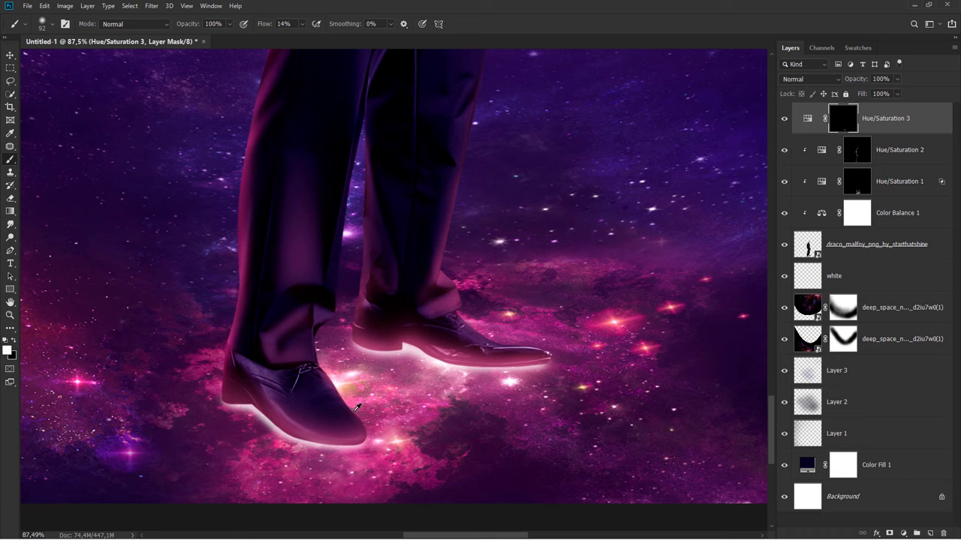
pyautogui.scroll(-2, 357, 424)
pyautogui.moveTo(367, 437)
pyautogui.mouseDown()
pyautogui.moveTo(310, 439)
pyautogui.moveTo(267, 417)
pyautogui.moveTo(252, 420)
pyautogui.moveTo(264, 411)
pyautogui.moveTo(352, 447)
pyautogui.mouseUp()
pyautogui.press('[')
pyautogui.press('[')
pyautogui.press('[')
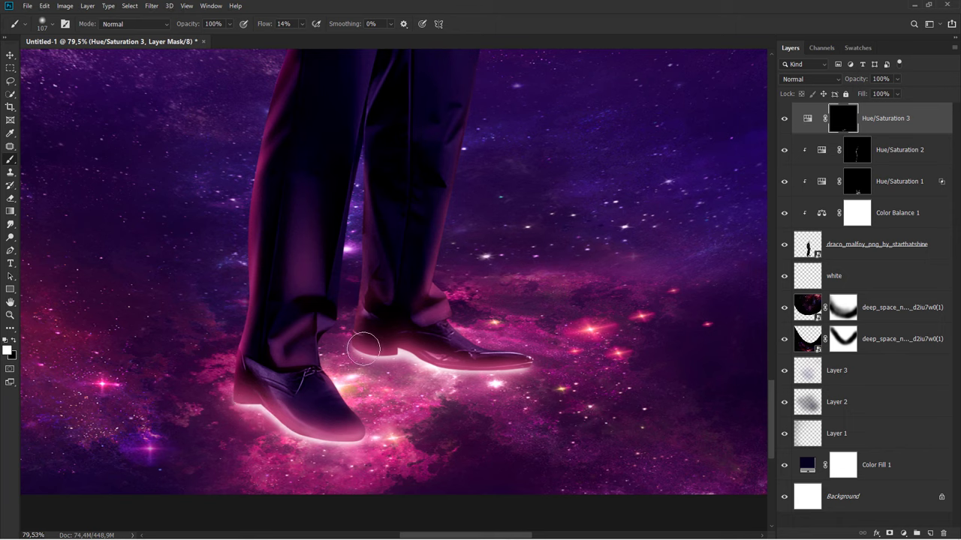
pyautogui.moveTo(368, 351); pyautogui.dragTo(529, 365)
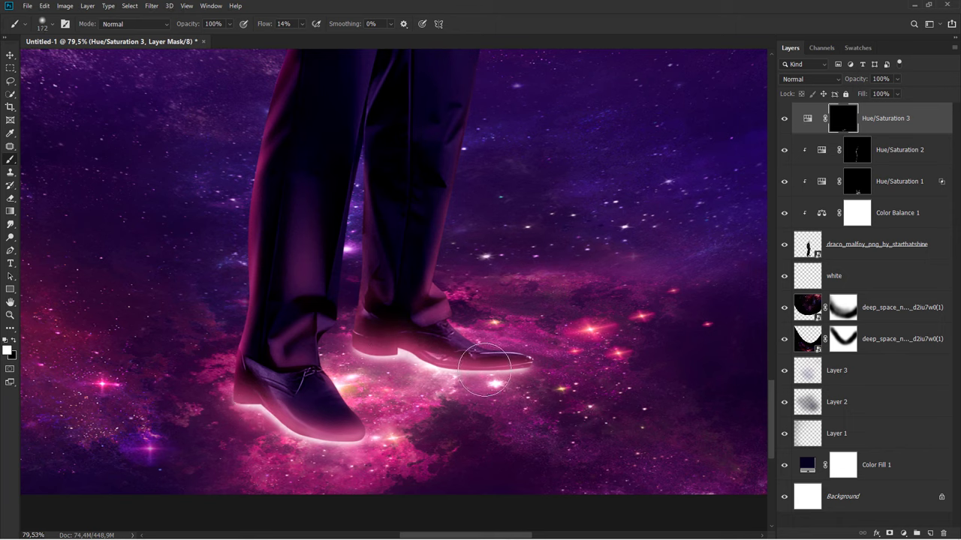
# Step: Add a wide soft glow and a lighter pink wash over the back shoe
pyautogui.scroll(-3, 529, 366)
pyautogui.scroll(-2, 529, 370)
pyautogui.scroll(2, 493, 343)
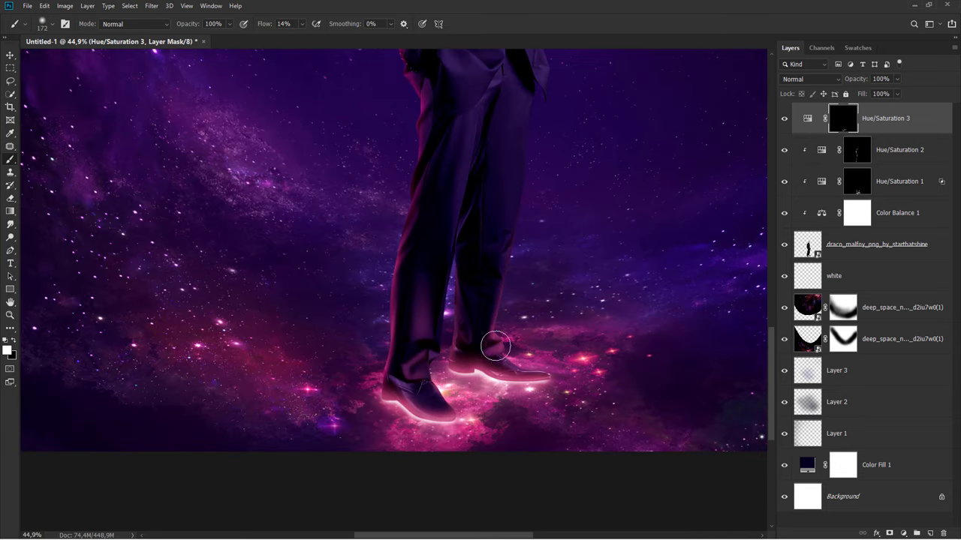
pyautogui.moveTo(488, 347); pyautogui.dragTo(543, 360)
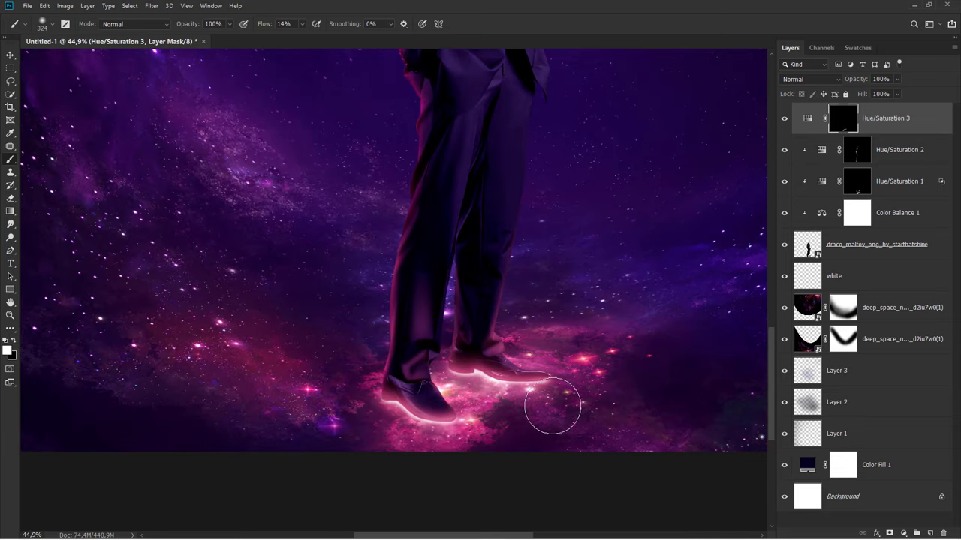
pyautogui.moveTo(436, 380); pyautogui.dragTo(447, 395)
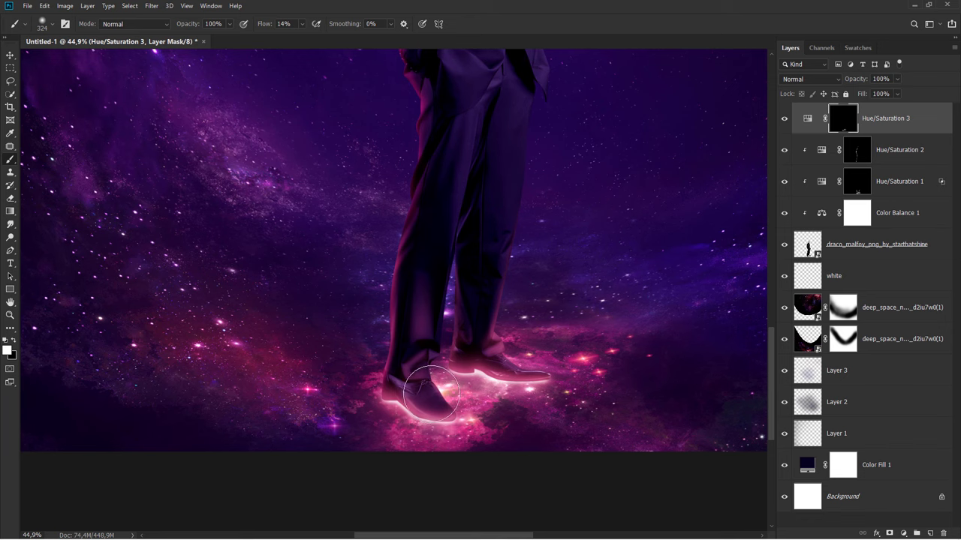
# Step: Toggle Hue/Saturation 3 off to compare the glow, shrink the brush, and fit the image in view
pyautogui.scroll(-2, 447, 396)
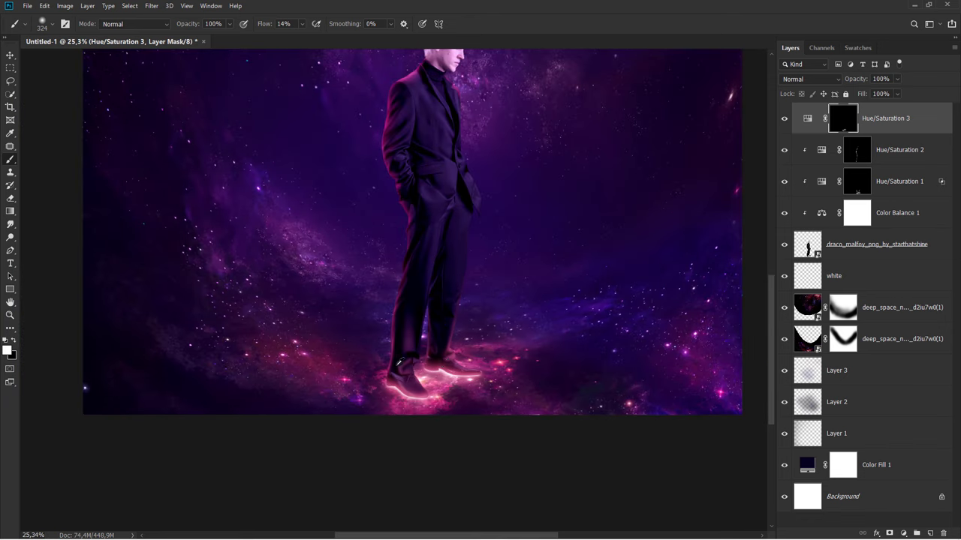
pyautogui.scroll(-2, 448, 383)
pyautogui.scroll(1, 444, 363)
pyautogui.scroll(1, 443, 364)
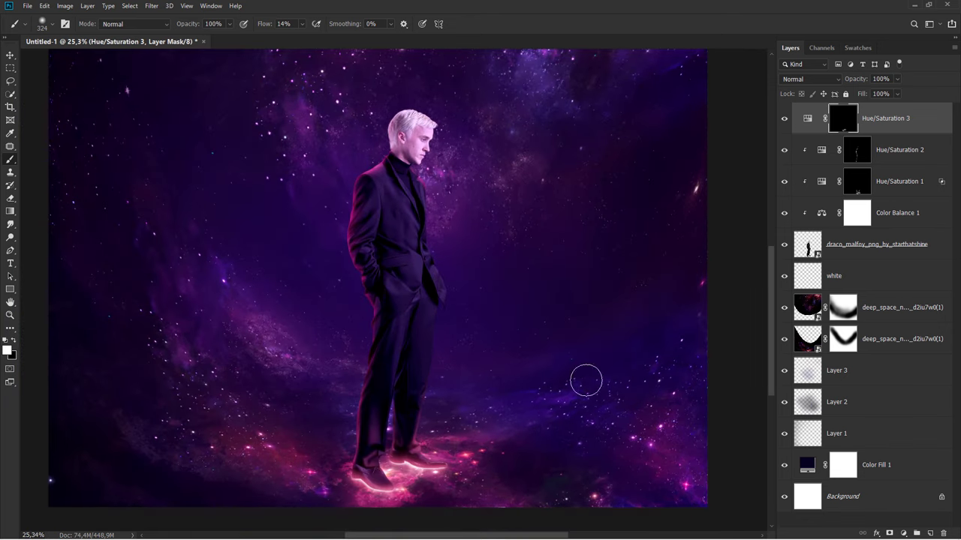
pyautogui.click(783, 125)
pyautogui.scroll(2, 505, 419)
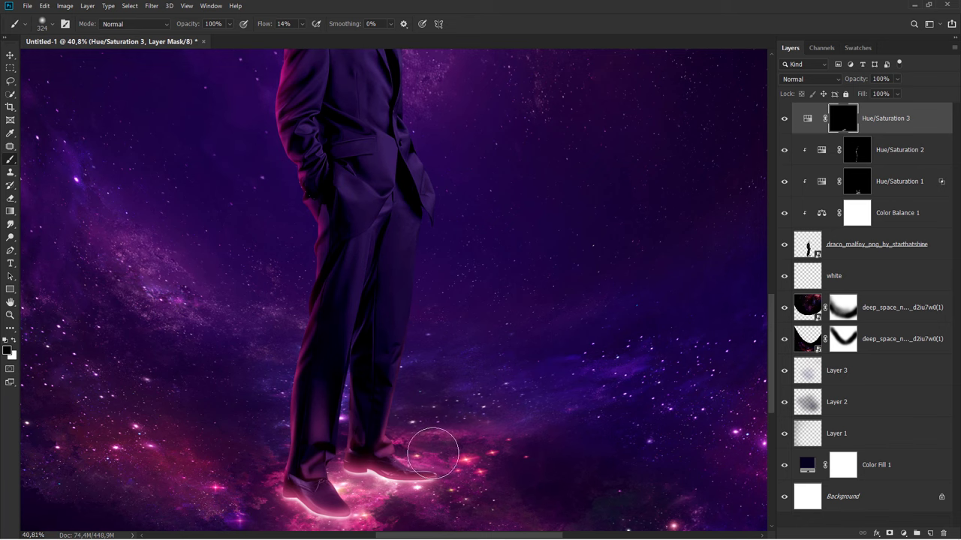
pyautogui.press('[')
pyautogui.hotkey('ctrl', '0')
# Step: Stamp all visible layers into a new Layer 4 above Hue/Saturation 3 and convert it to a smart object
pyautogui.press('v')
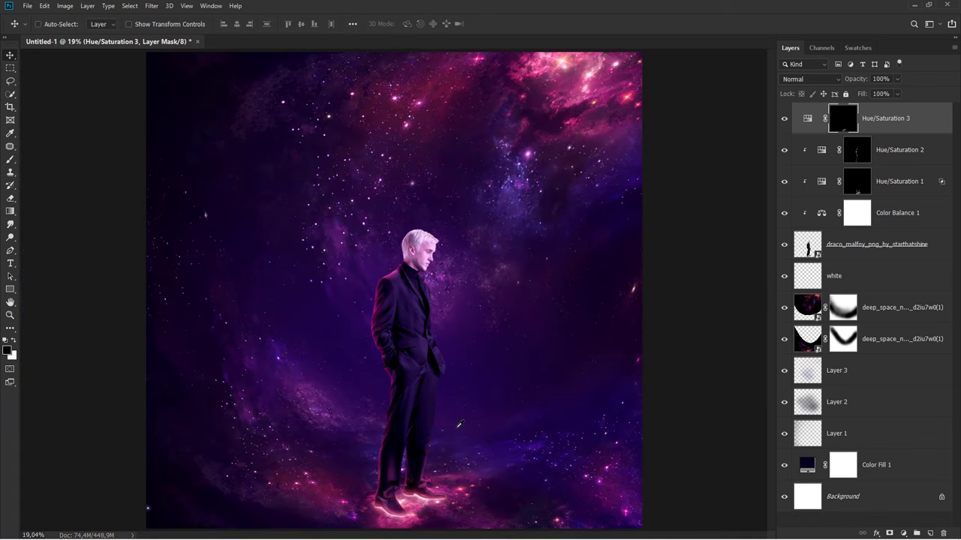
pyautogui.click(784, 119)
pyautogui.hotkey('ctrl', '2')
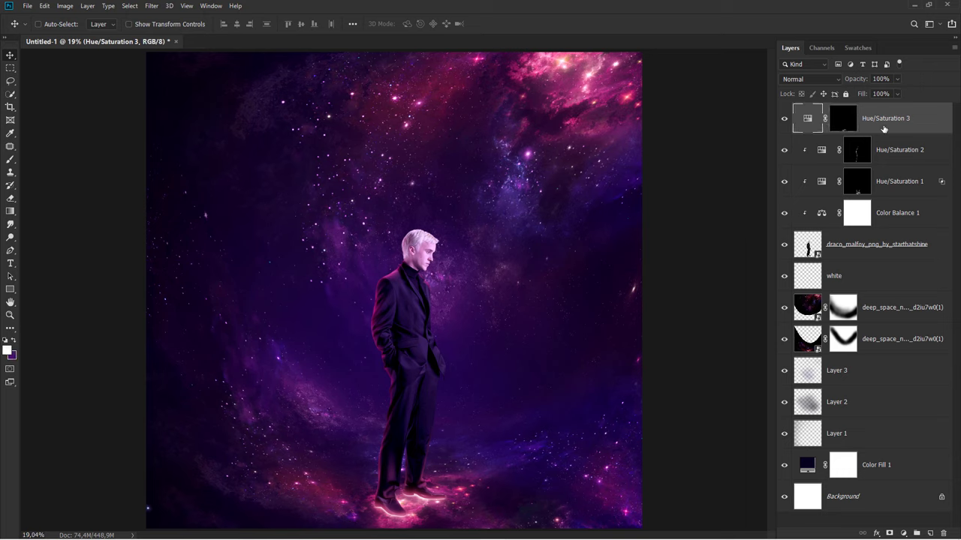
pyautogui.click(930, 533)
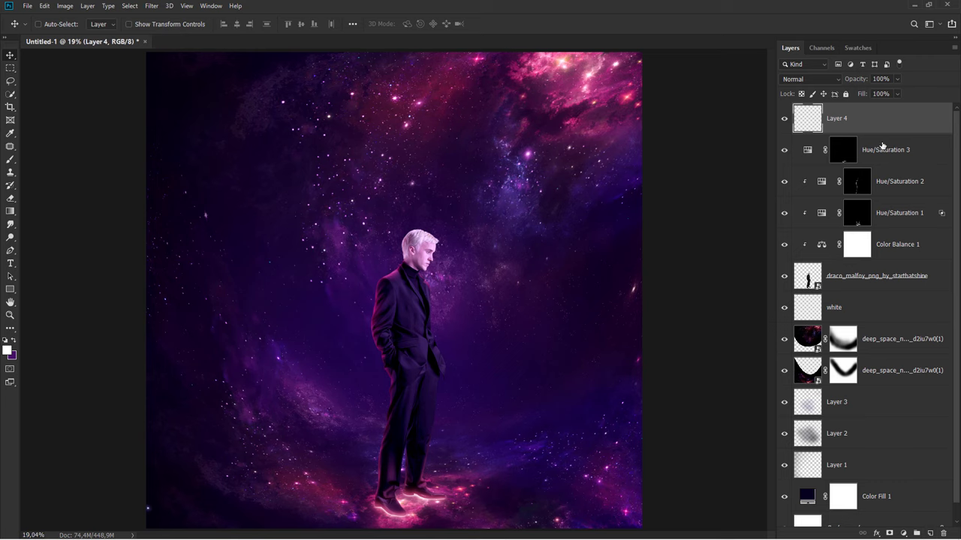
pyautogui.hotkey('ctrl', 'alt', 'shift', 'e')
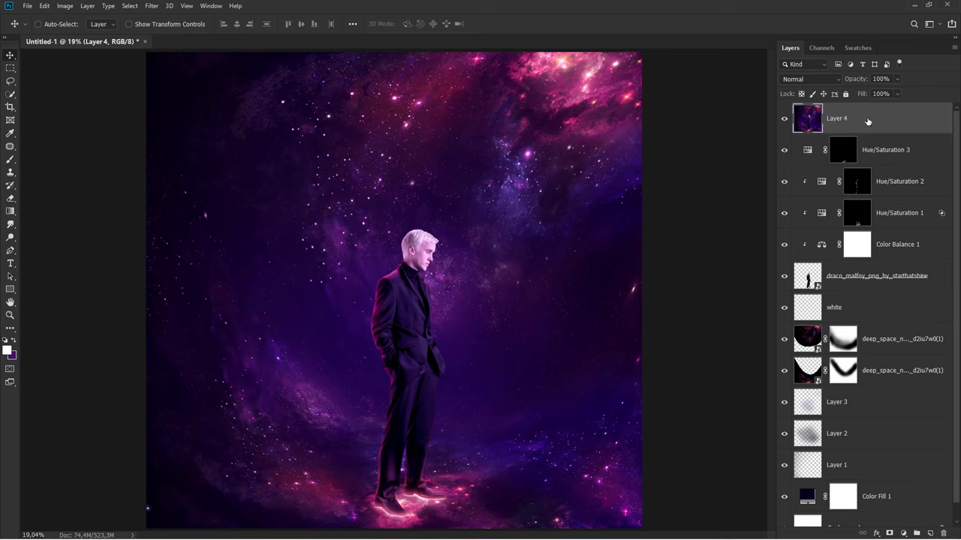
pyautogui.rightClick(868, 121)
pyautogui.click(886, 248)
# Step: Apply a Camera Raw Filter to Layer 4, raising Tint toward magenta and boosting Vibrance
pyautogui.click(157, 8)
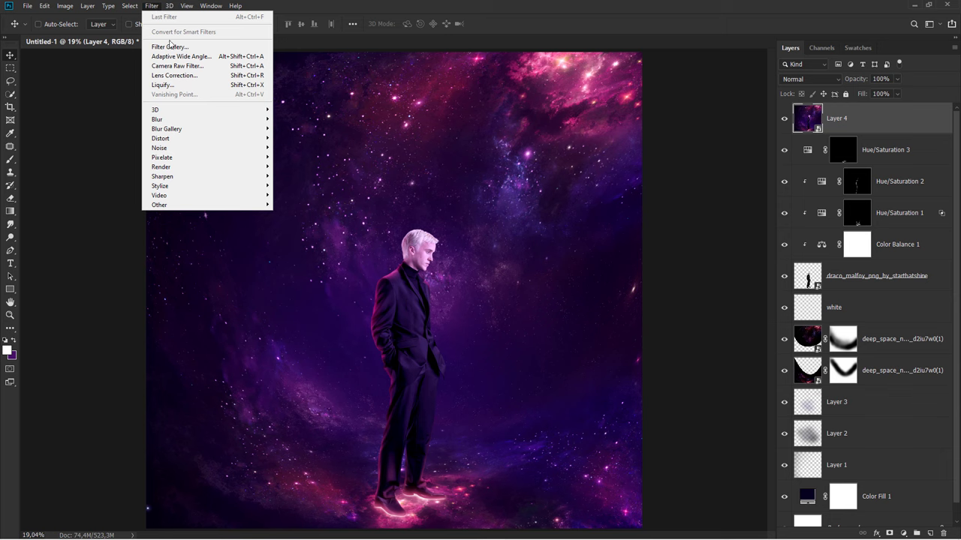
pyautogui.click(203, 66)
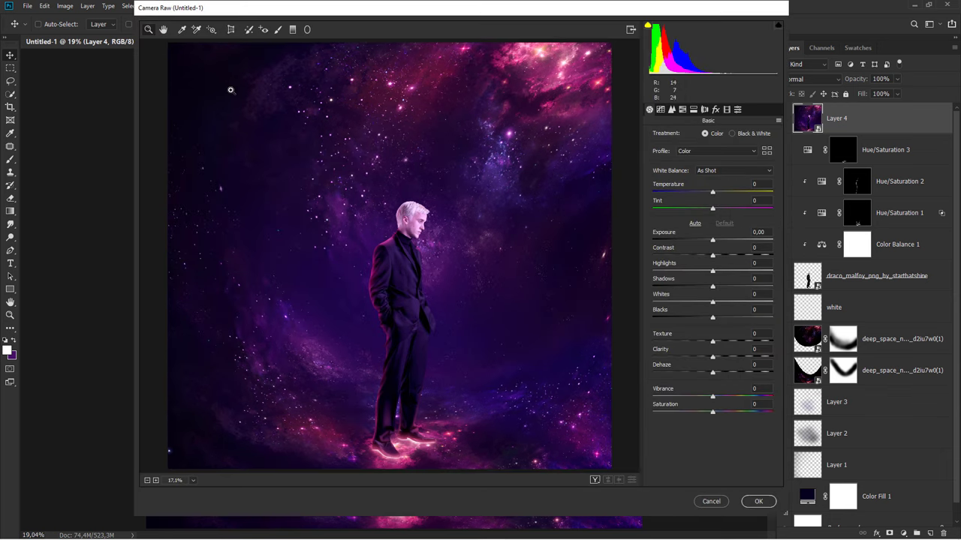
pyautogui.moveTo(713, 211); pyautogui.dragTo(722, 213)
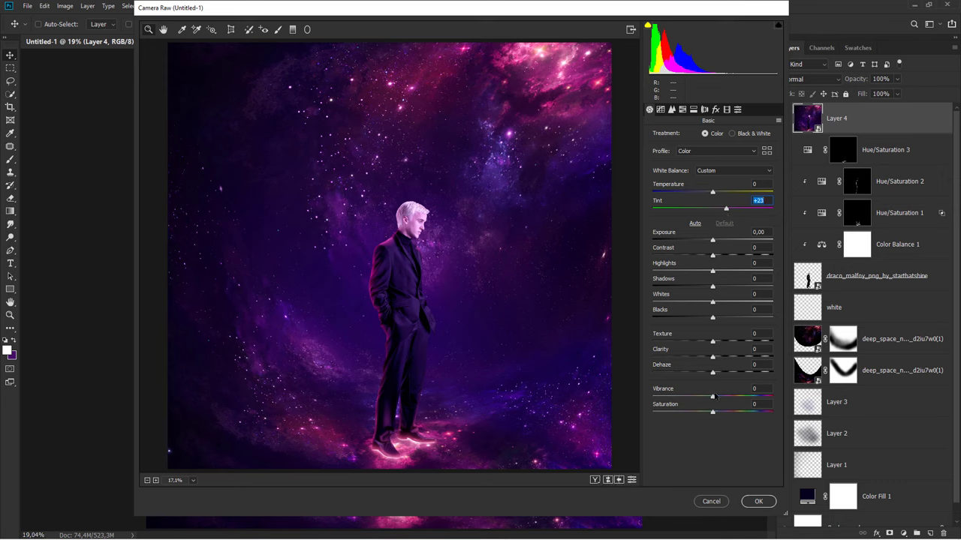
pyautogui.moveTo(713, 396); pyautogui.dragTo(718, 399)
# Step: In Calibration, set Blue Primary hue -9 and Green Primary saturation +31, then apply
pyautogui.click(726, 110)
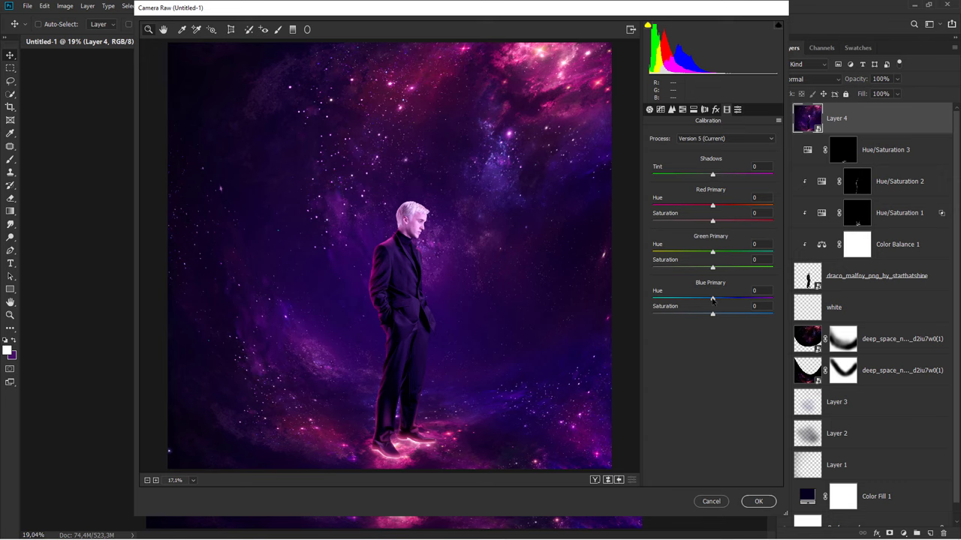
pyautogui.moveTo(713, 299); pyautogui.dragTo(707, 301)
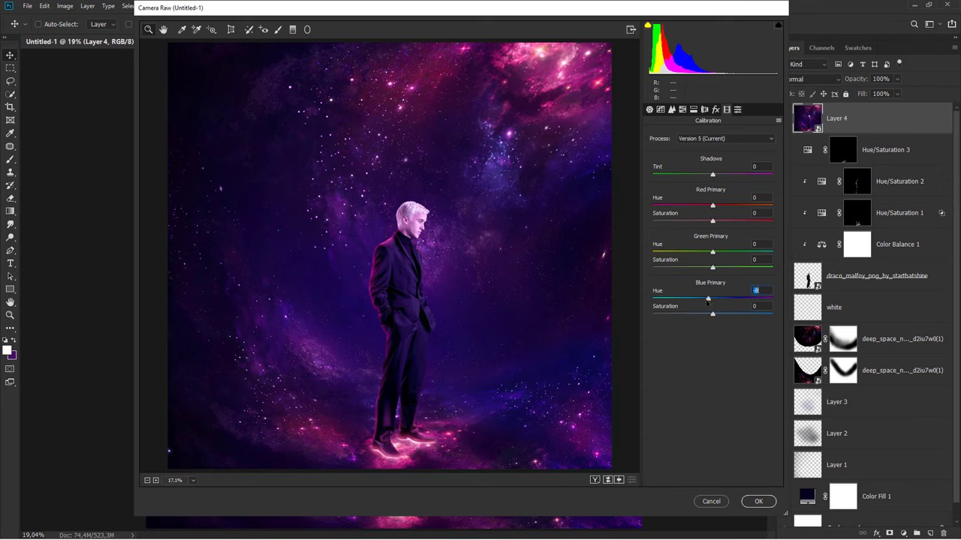
pyautogui.click(714, 253)
pyautogui.moveTo(713, 268); pyautogui.dragTo(733, 268)
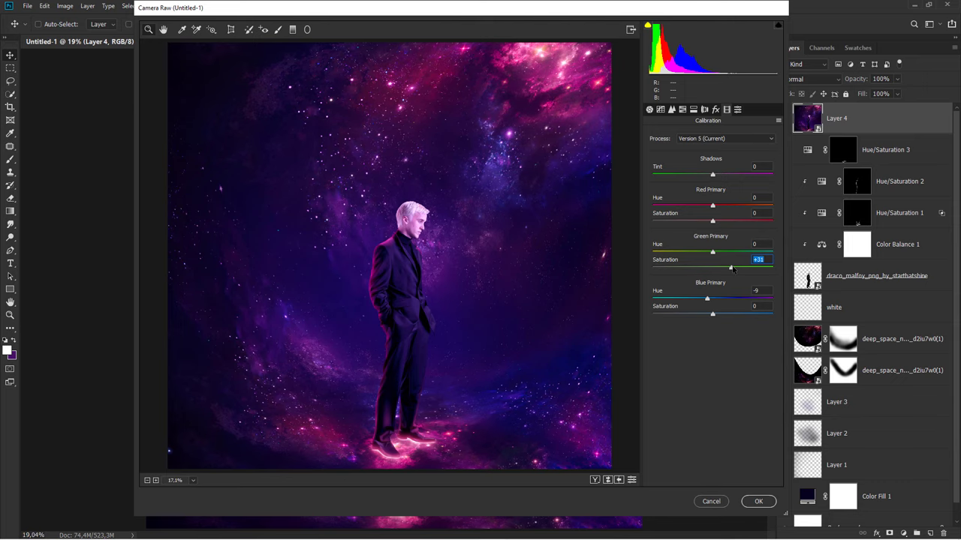
pyautogui.click(595, 480)
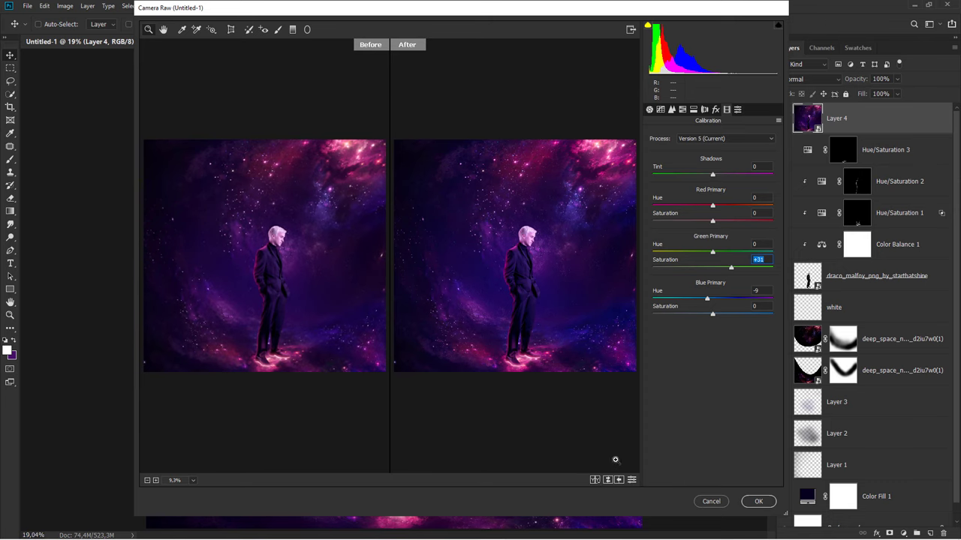
pyautogui.click(757, 500)
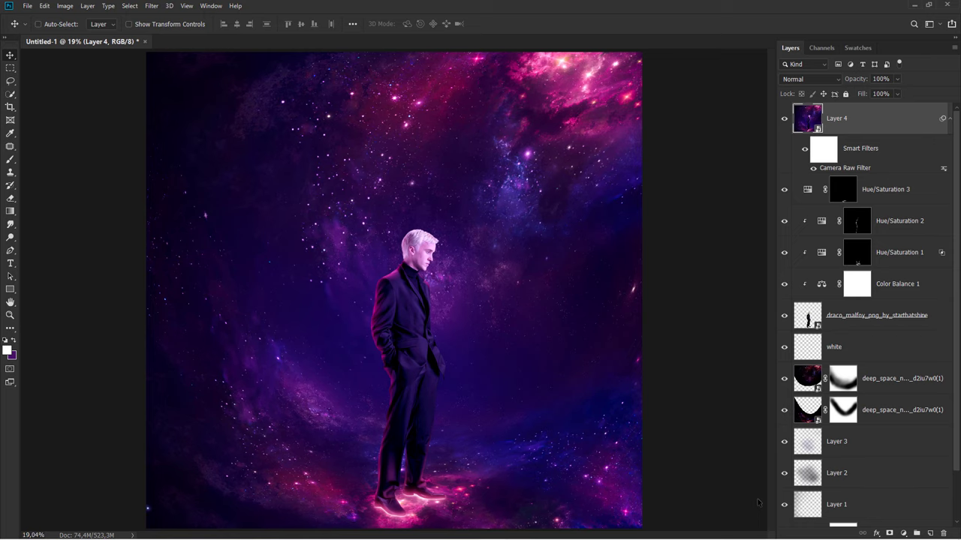
pyautogui.click(784, 119)
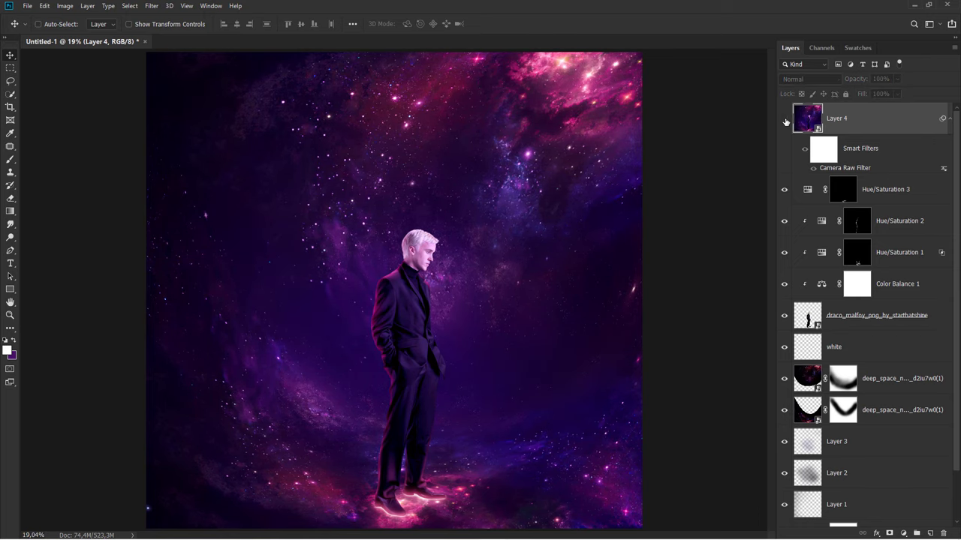
pyautogui.click(784, 119)
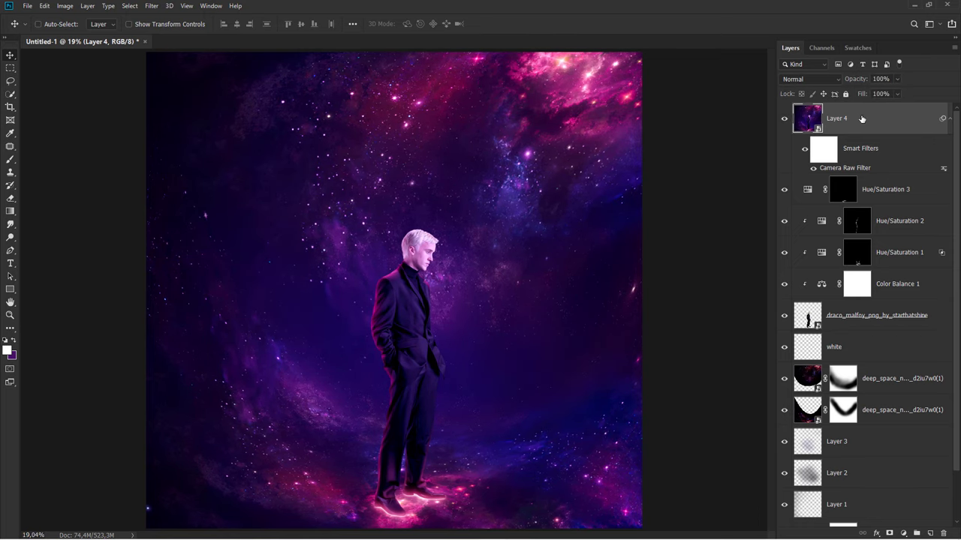